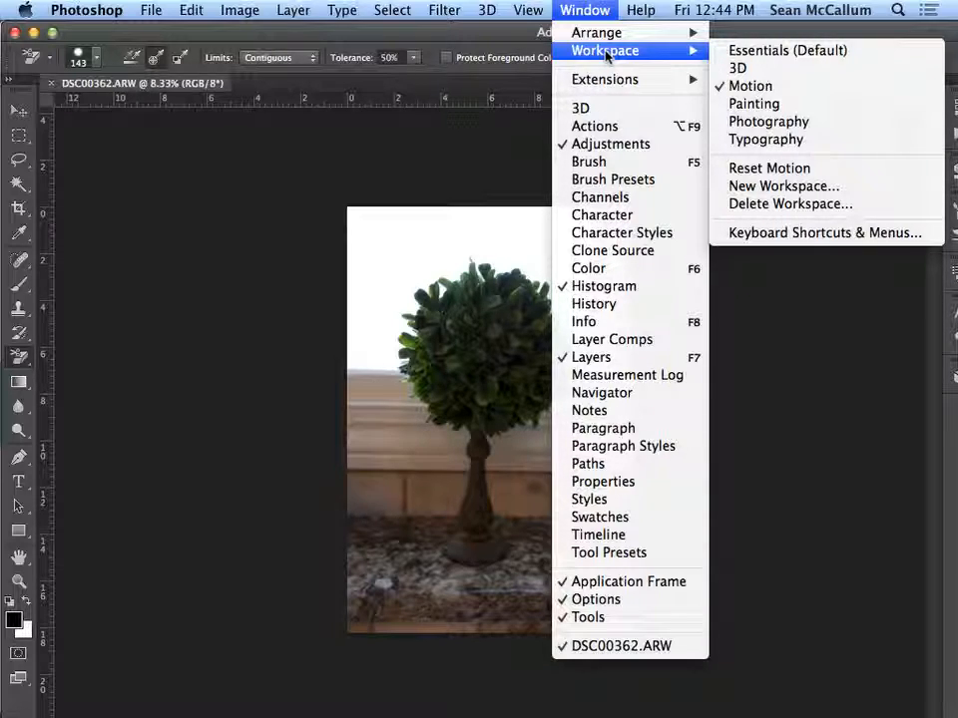
Switch to the Essentials (Default) workspace and shift the application window to bring its panels into view.
click(743, 50)
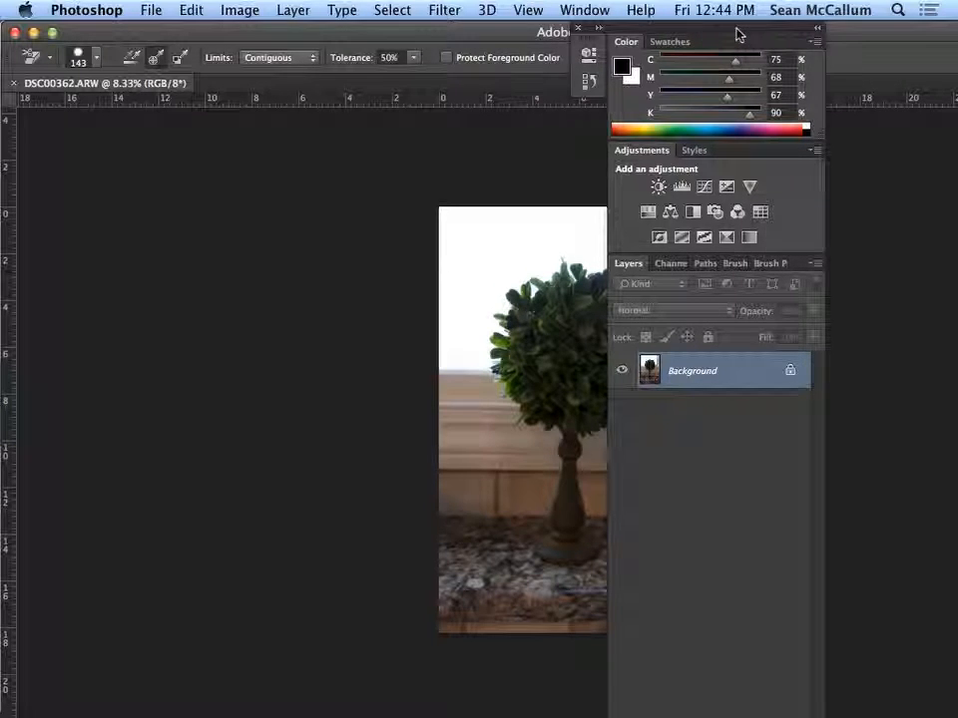
drag(736, 35, 209, 9)
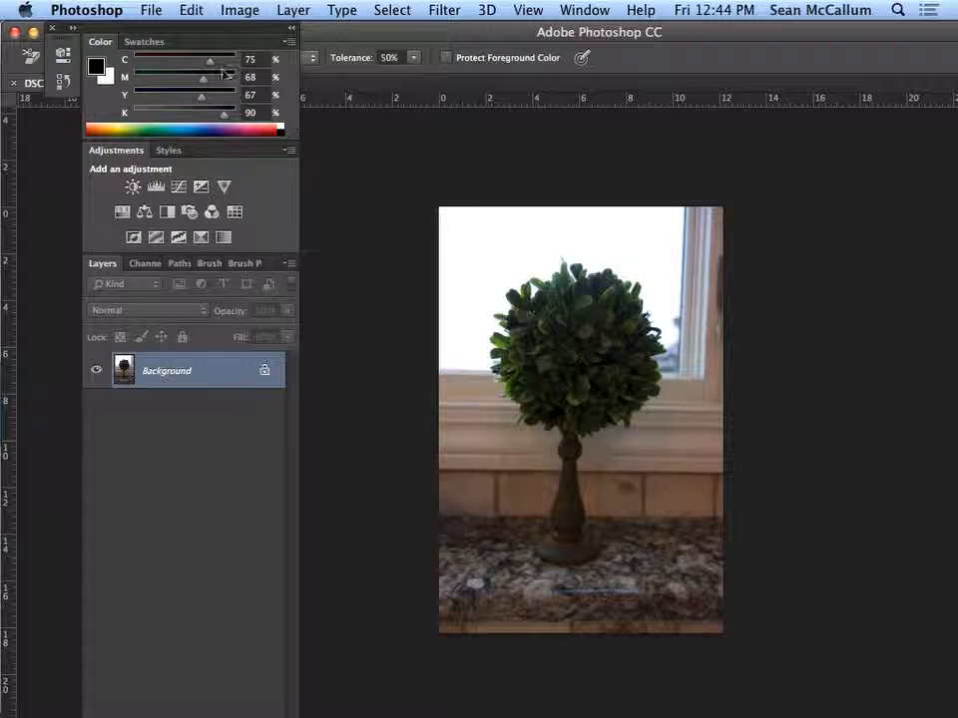
drag(222, 35, 941, 15)
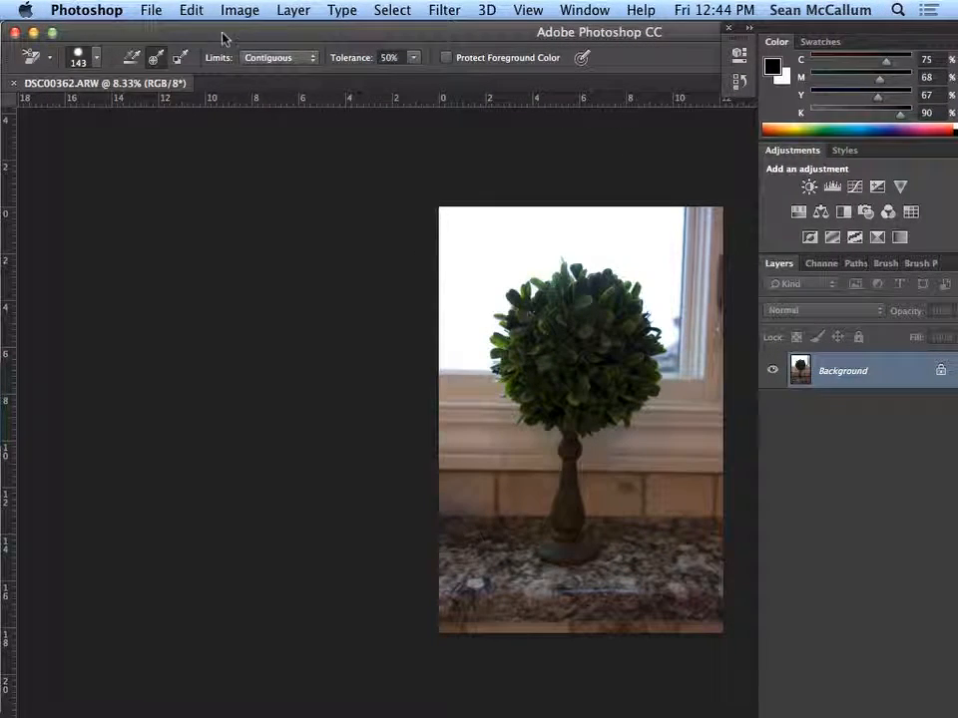
Set up the Photography workspace with the window fitted to the screen and the Timeline panel closed.
click(573, 14)
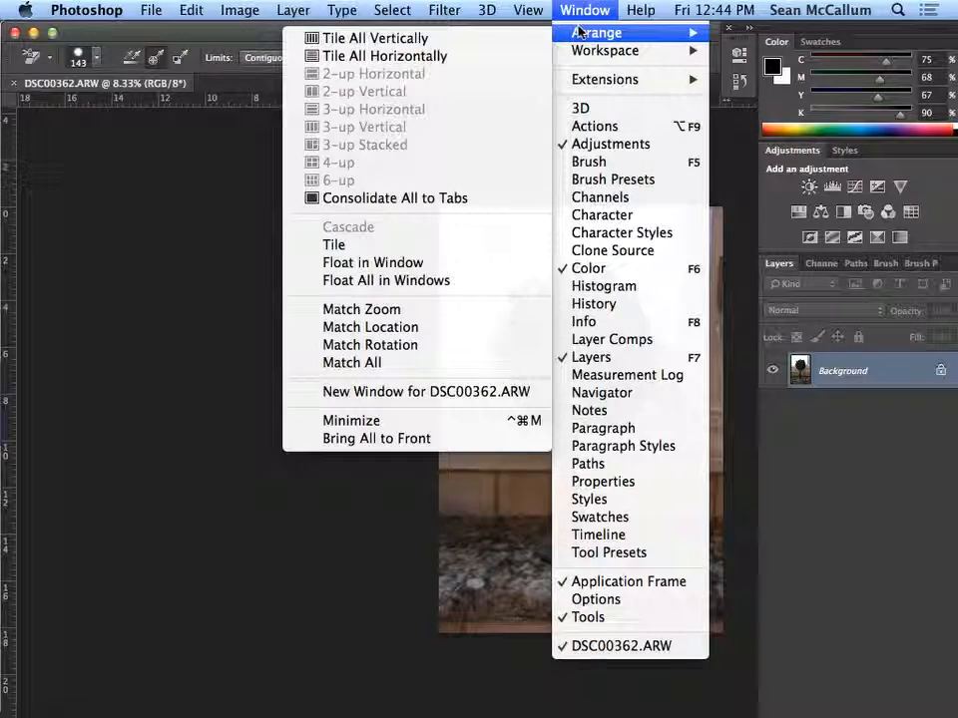
mouse_move(610, 52)
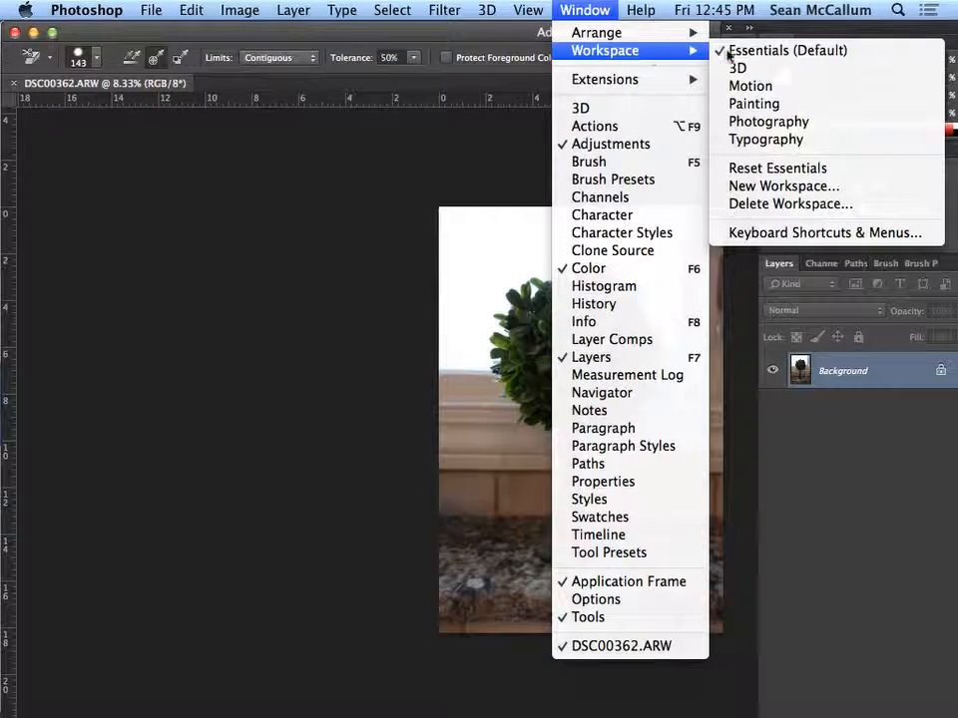
click(790, 123)
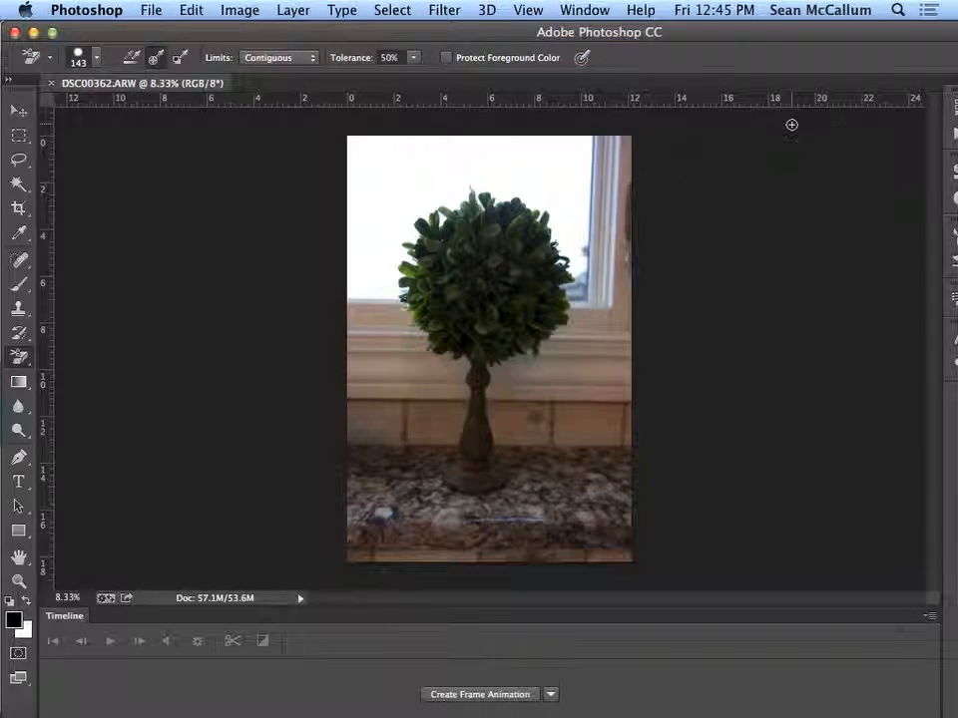
double_click(738, 36)
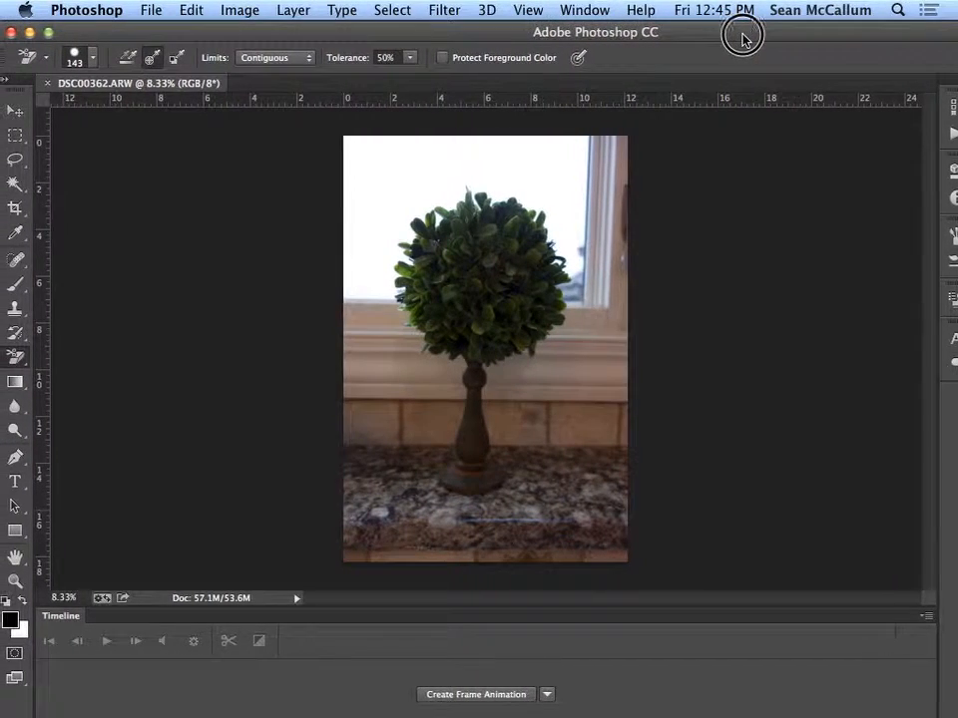
click(52, 32)
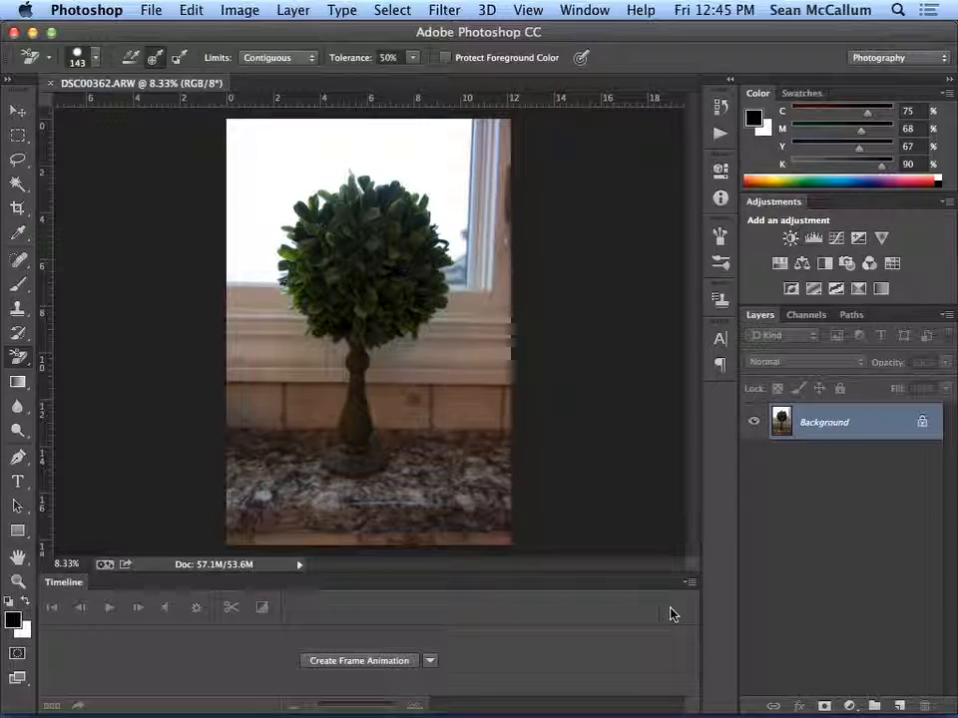
click(689, 582)
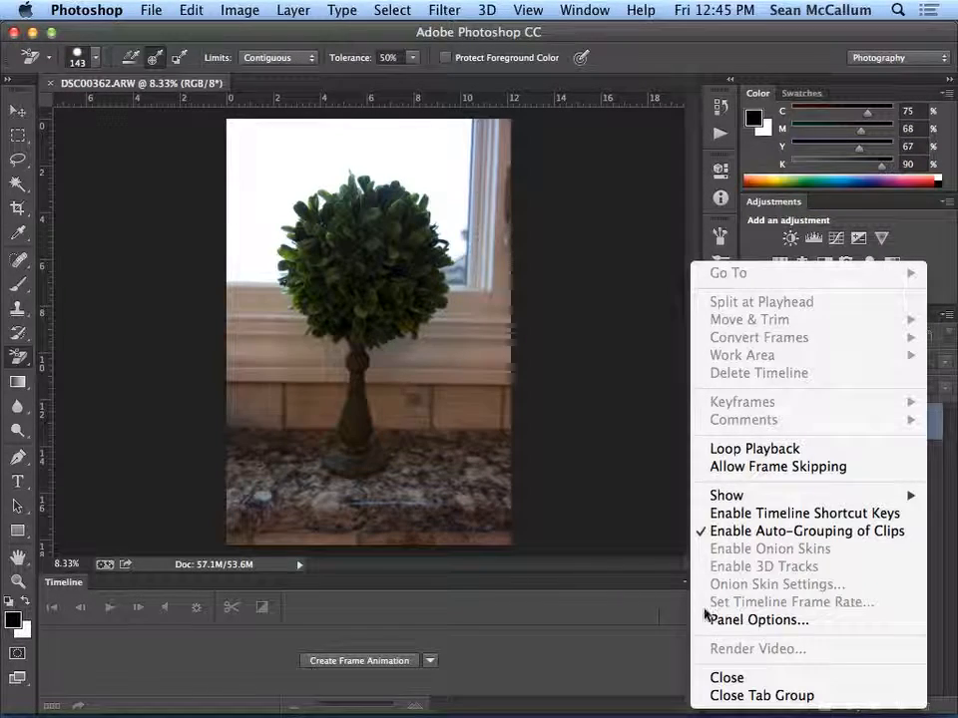
click(717, 677)
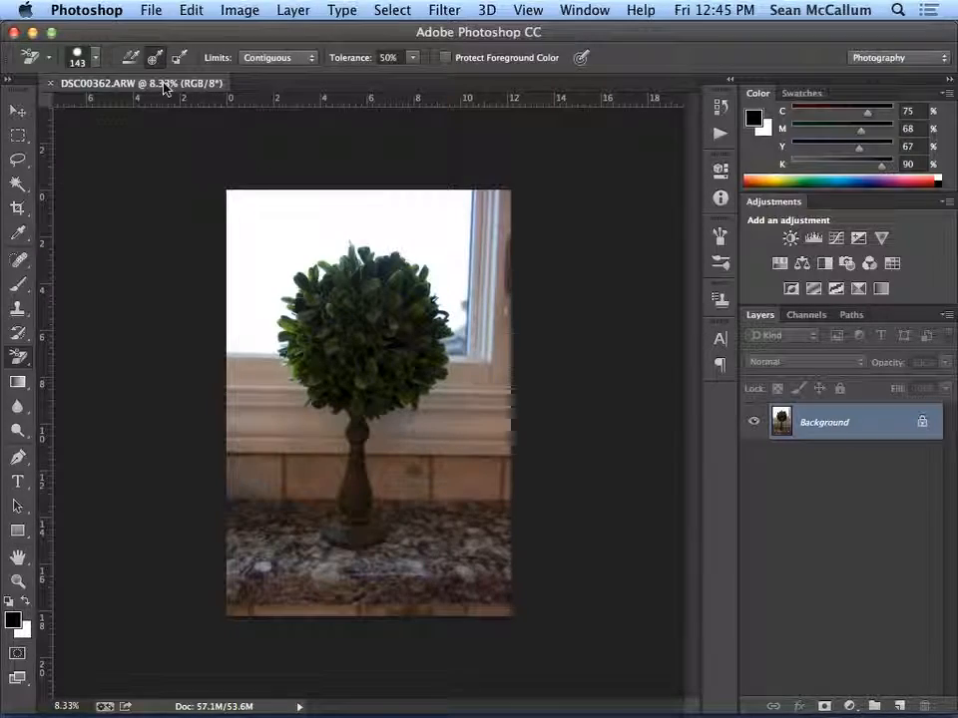
Switch to Chrome and open the Digital Photography I folder inside the Digital Photography I, Computer, FIne Arts - 1415 folder in Google Drive.
key(super+Tab)
key(super+Tab)
key(super+Tab)
key(super+Tab)
key(super+Tab)
key(super+Tab)
key(super+Tab)
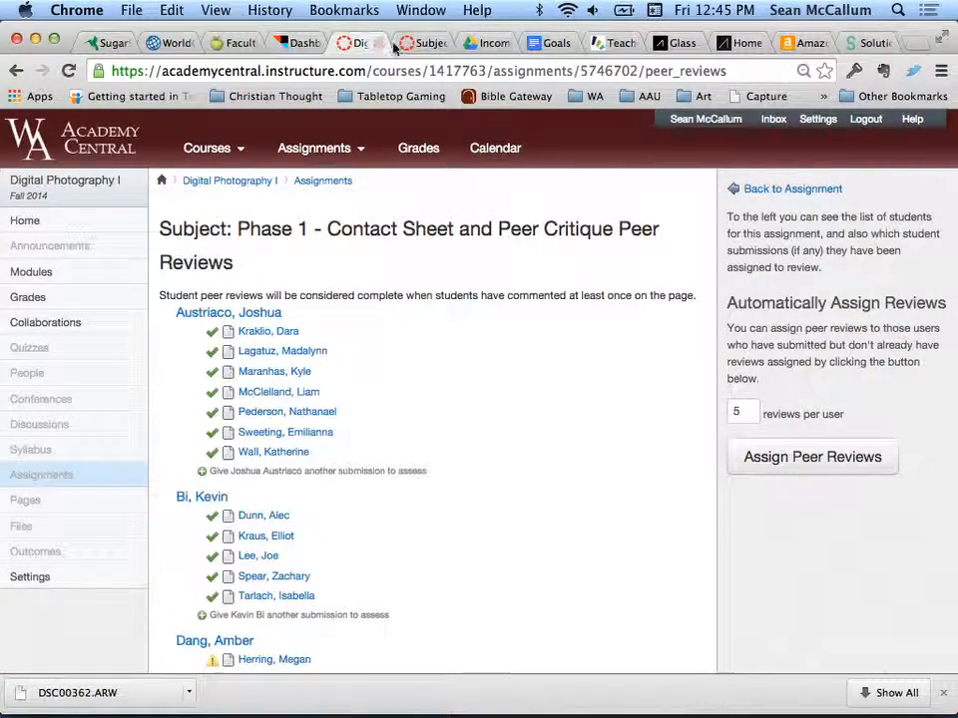
click(486, 45)
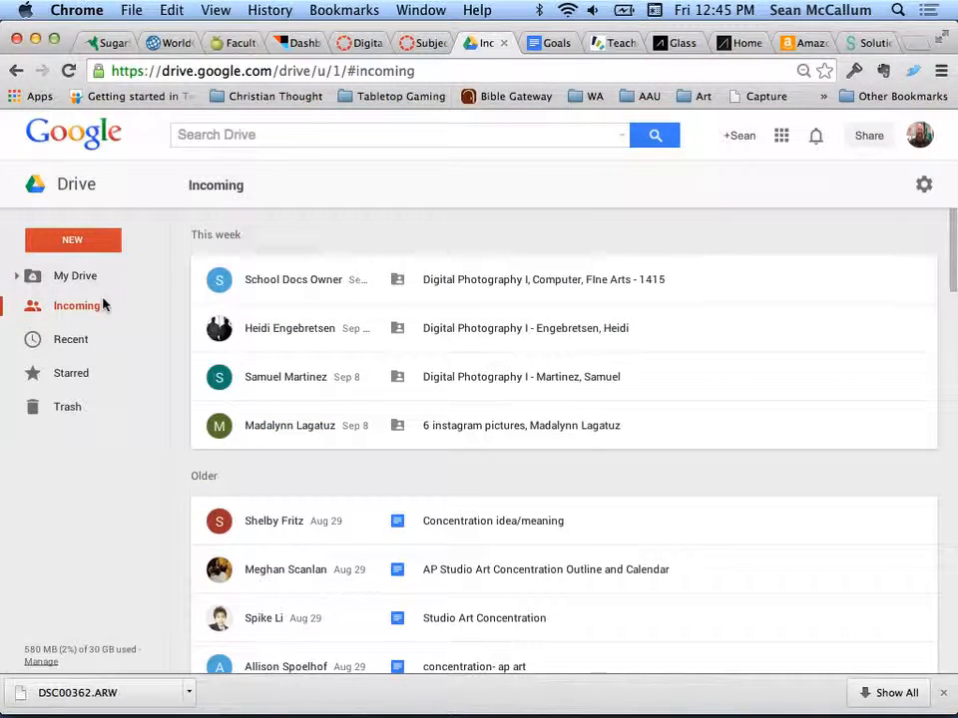
double_click(452, 289)
click(290, 271)
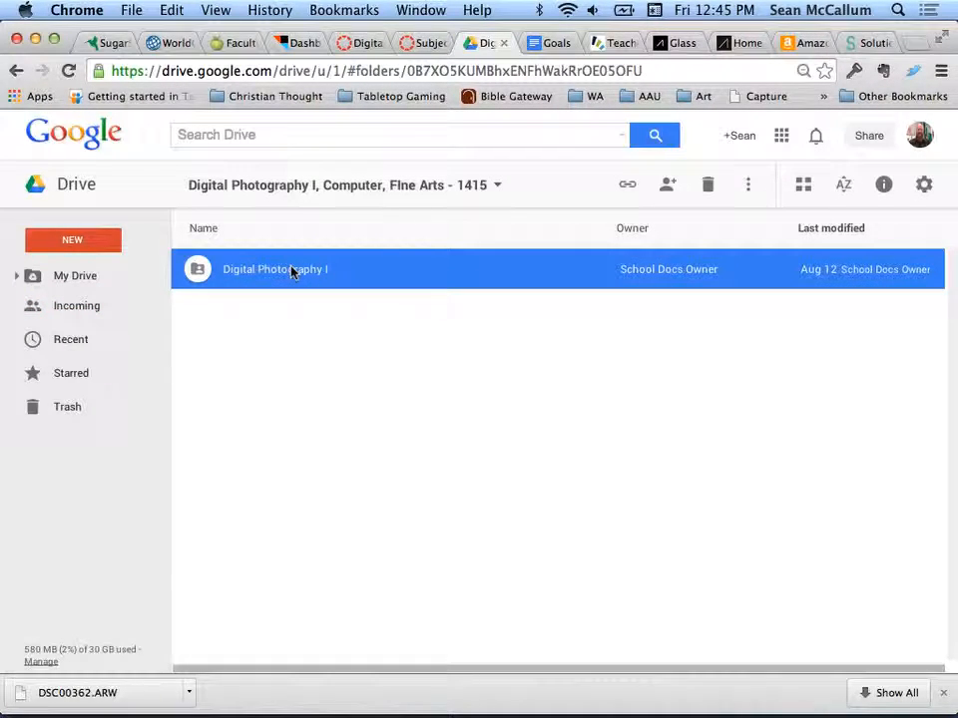
double_click(290, 272)
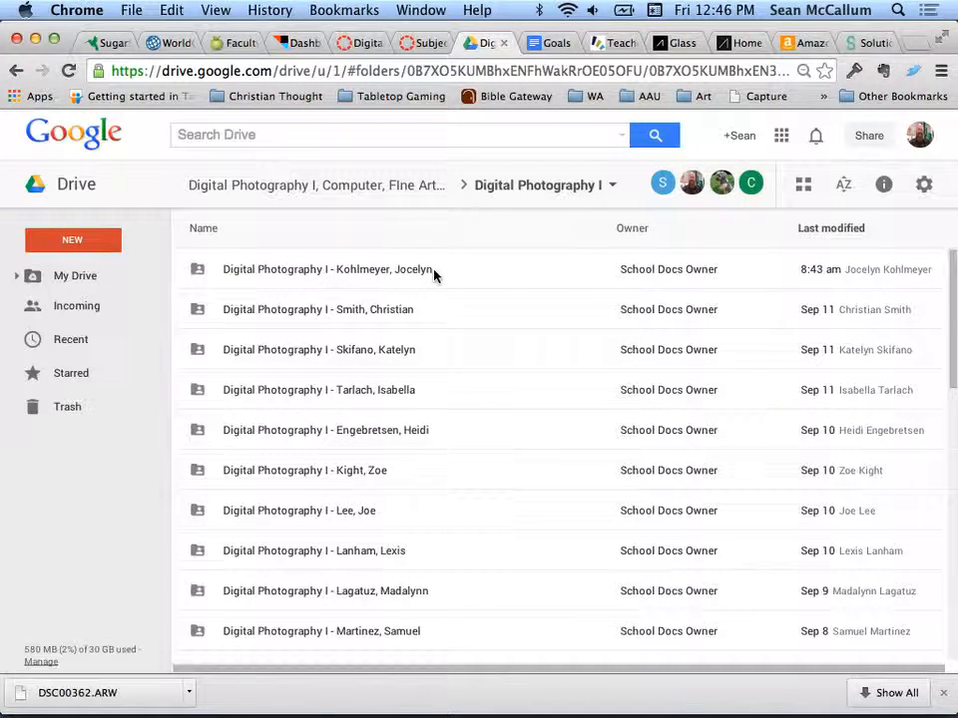
Open the student's class folder last modified Sep 8 above the other Sep 8 student folders, and its 24 pictures/Understanding Subject subfolder.
scroll(472, 469, down, 5)
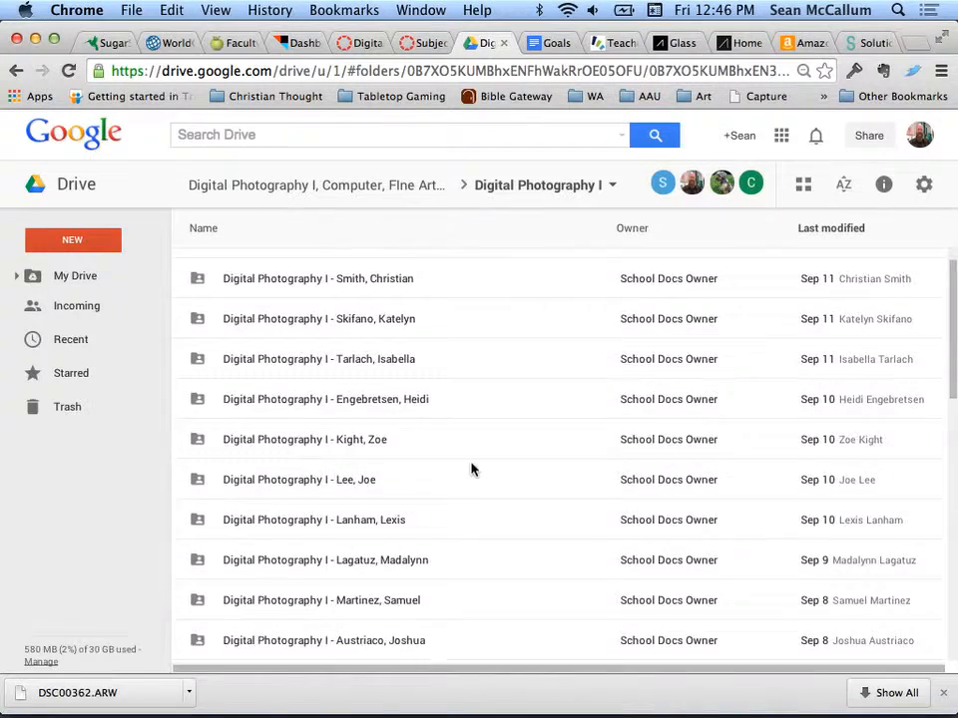
click(392, 441)
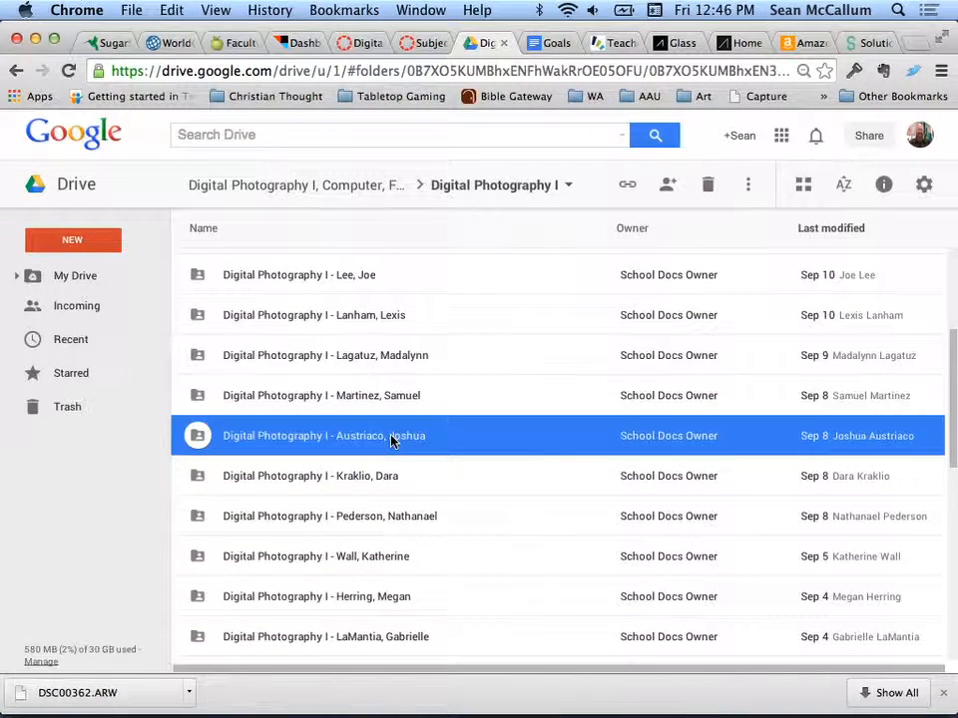
double_click(299, 439)
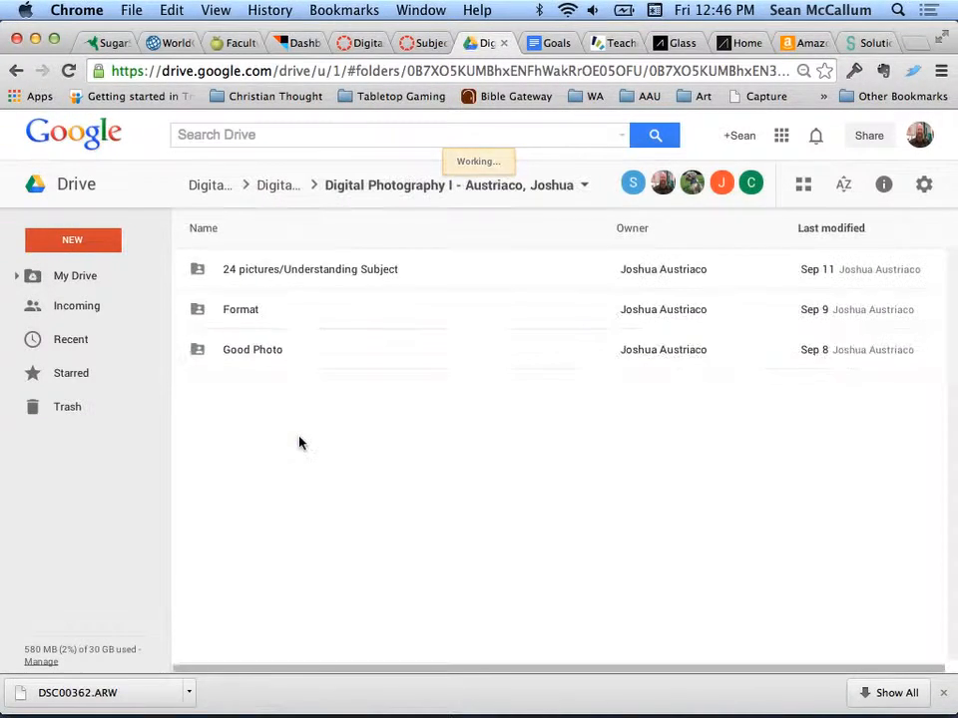
click(295, 277)
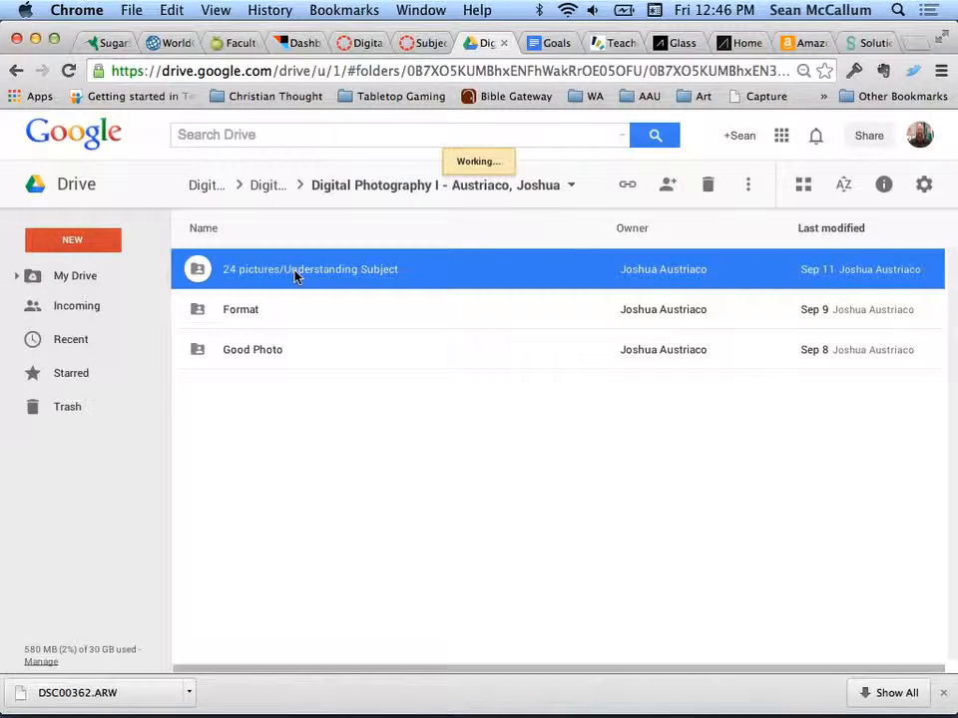
double_click(296, 277)
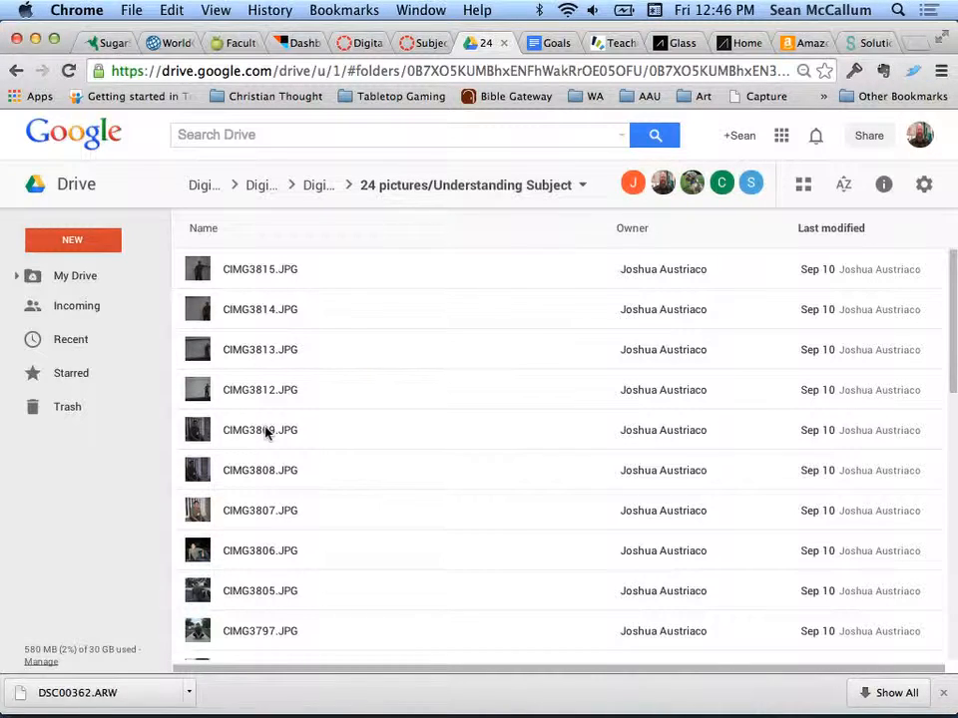
Download the photo CIMG3807.JPG from the 24 pictures/Understanding Subject folder.
click(258, 356)
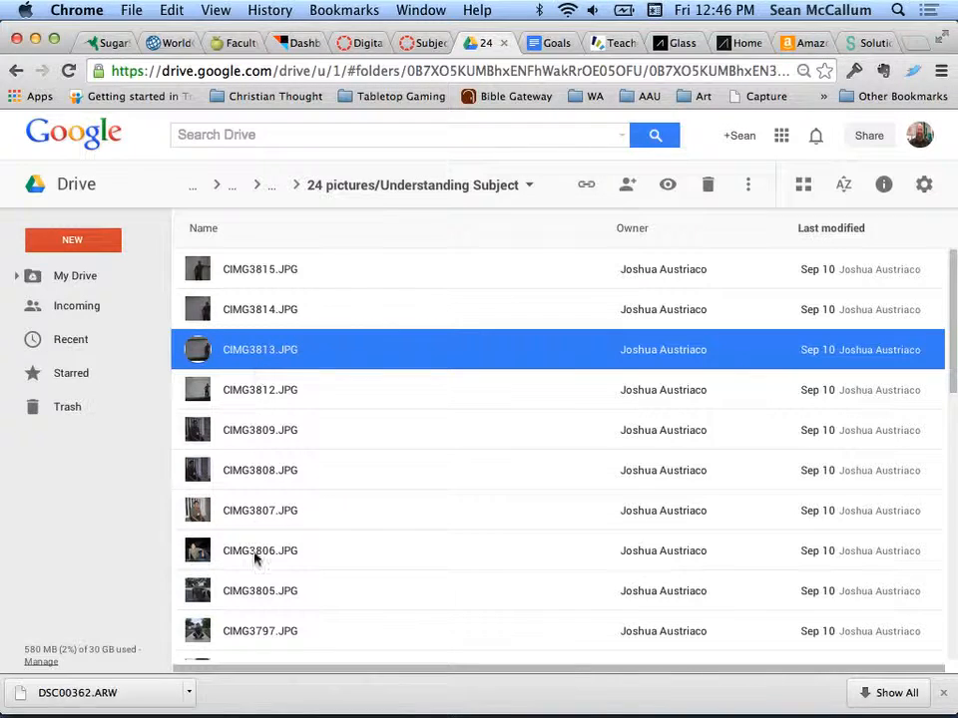
click(250, 516)
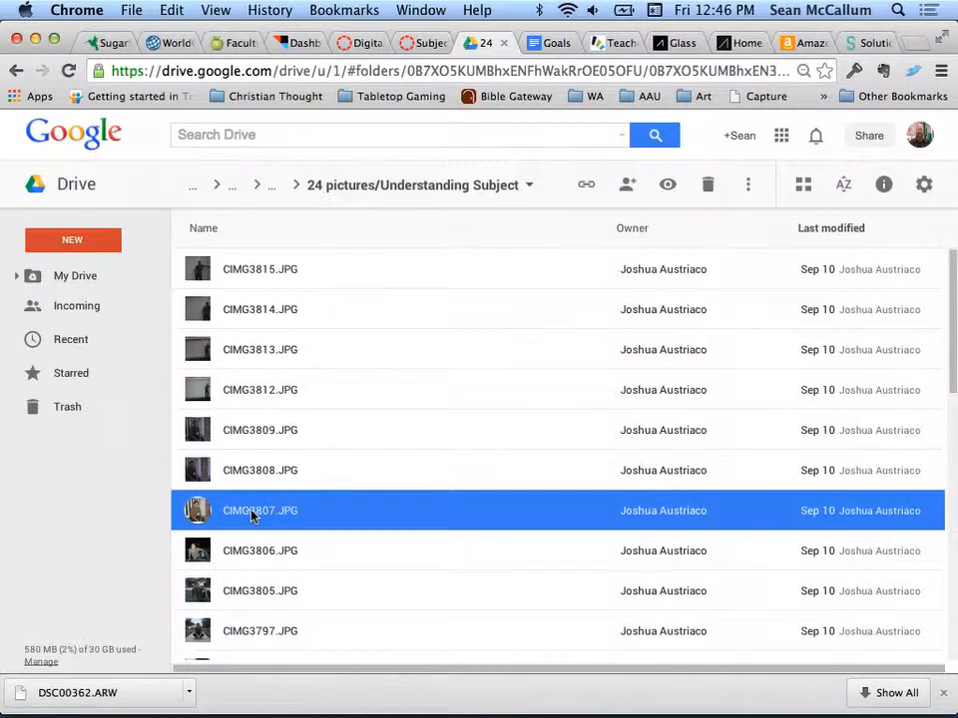
click(755, 188)
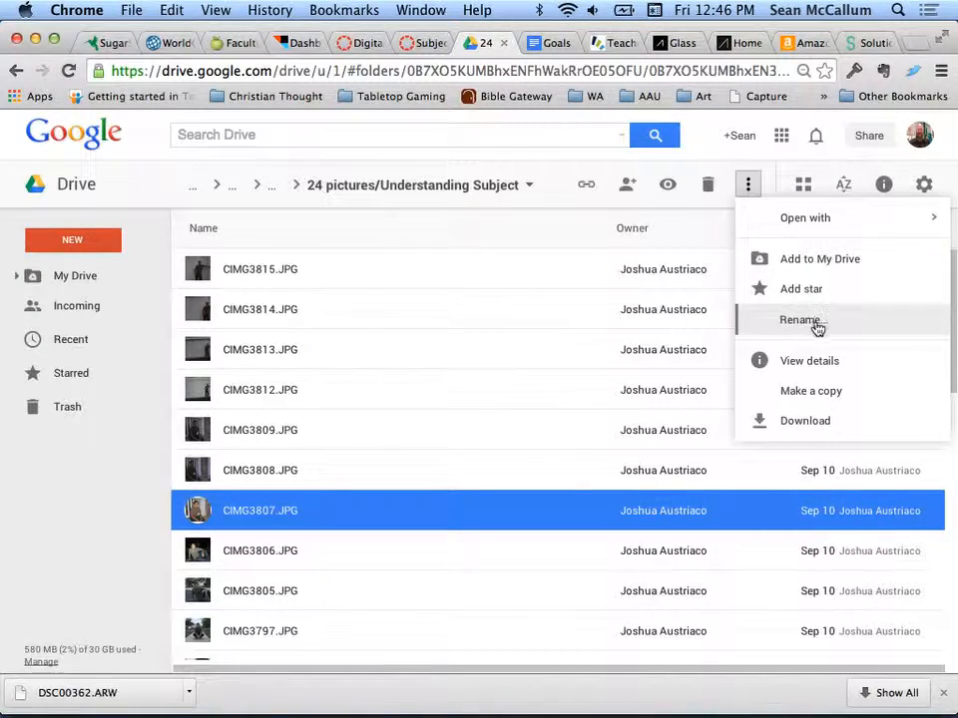
click(825, 421)
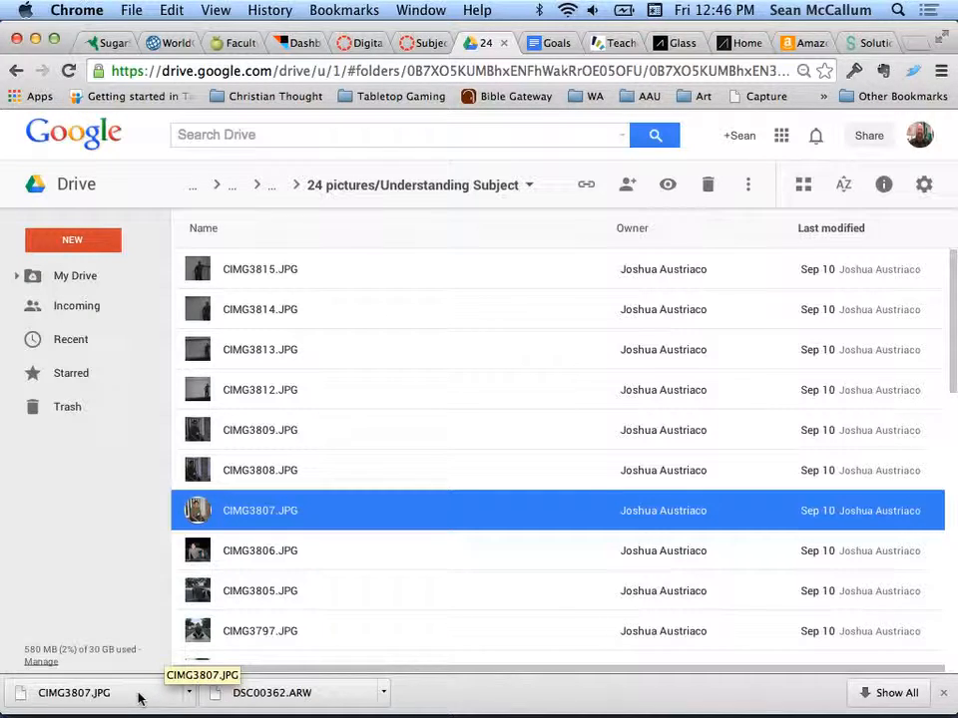
Switch to Photoshop and open CIMG3807.JPG from the Downloads folder.
key(super+Tab)
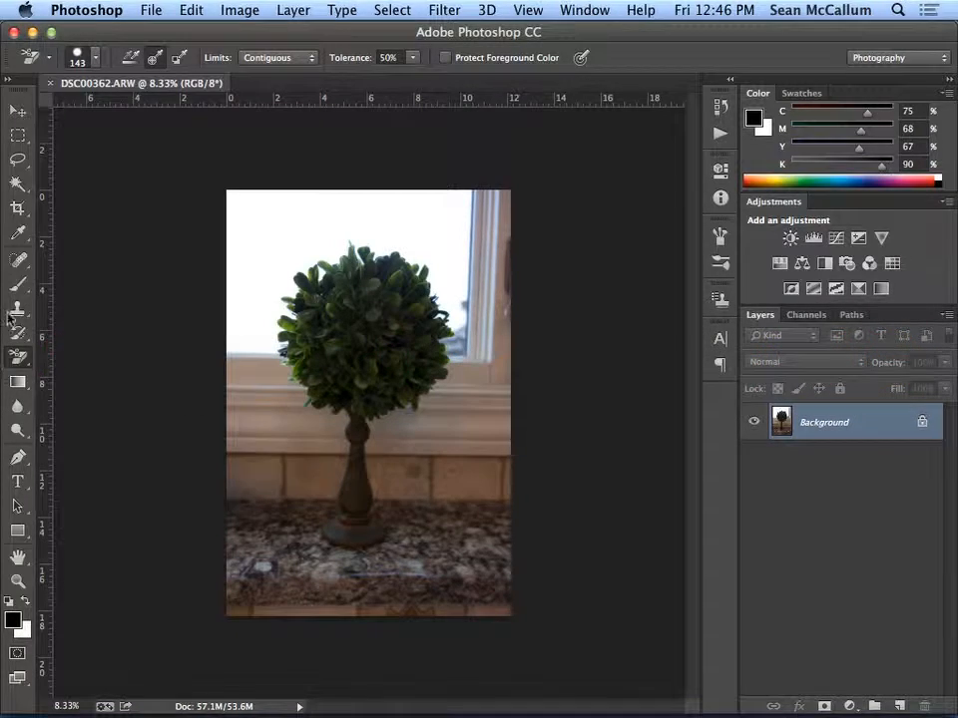
click(150, 9)
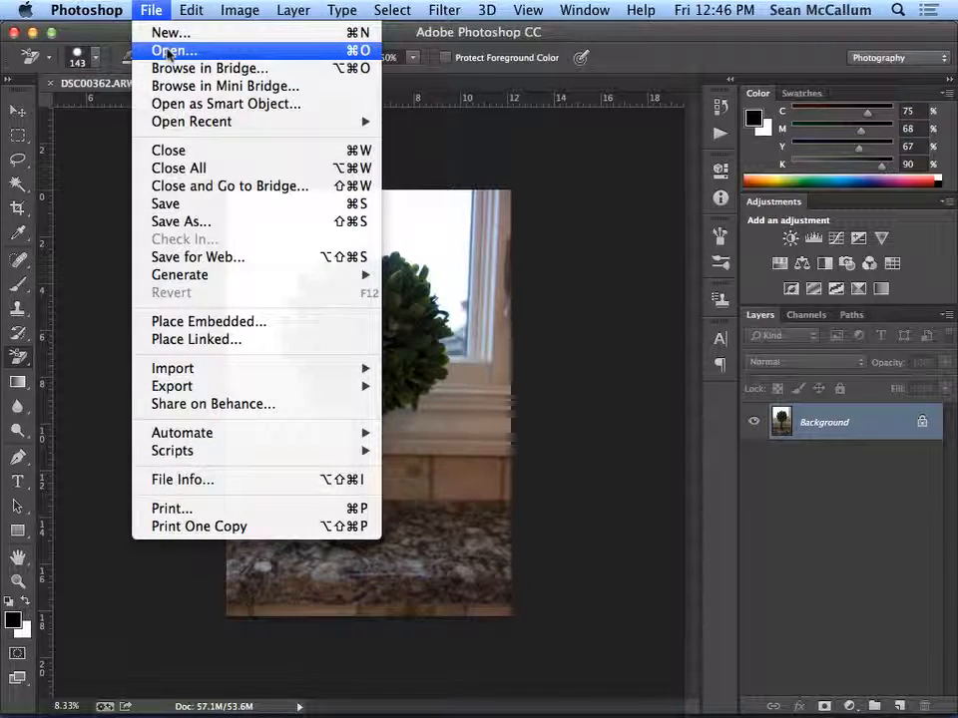
click(168, 51)
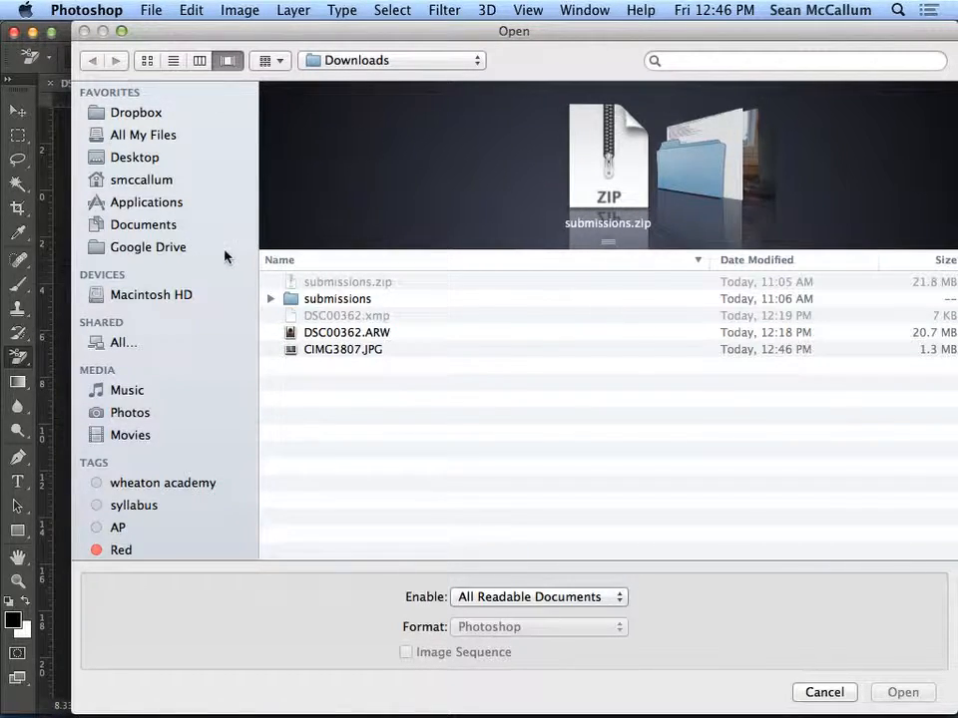
click(348, 337)
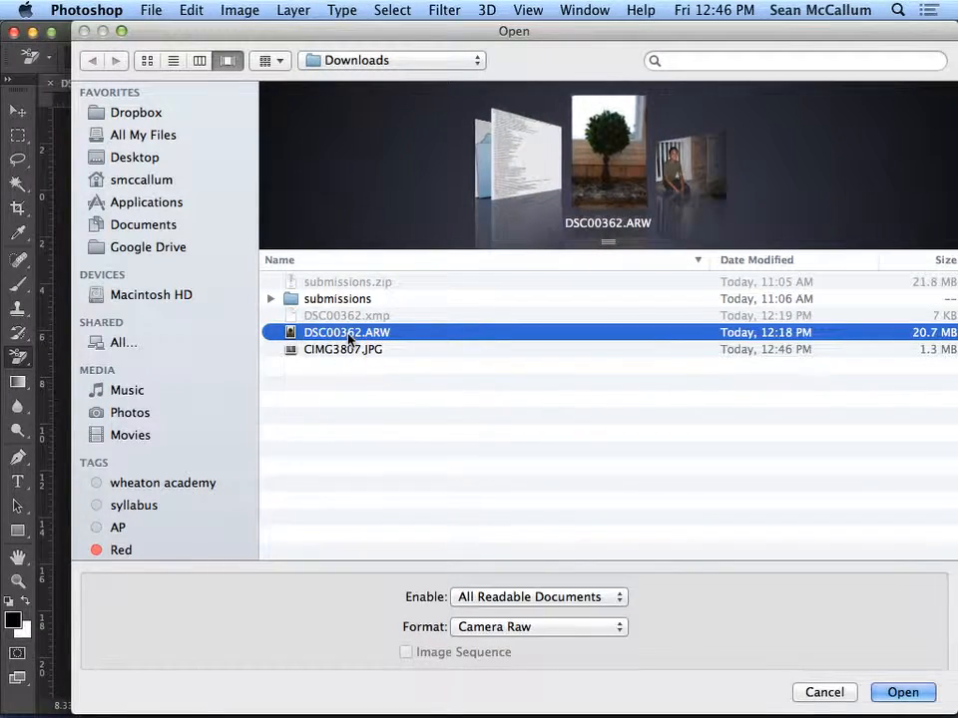
click(351, 350)
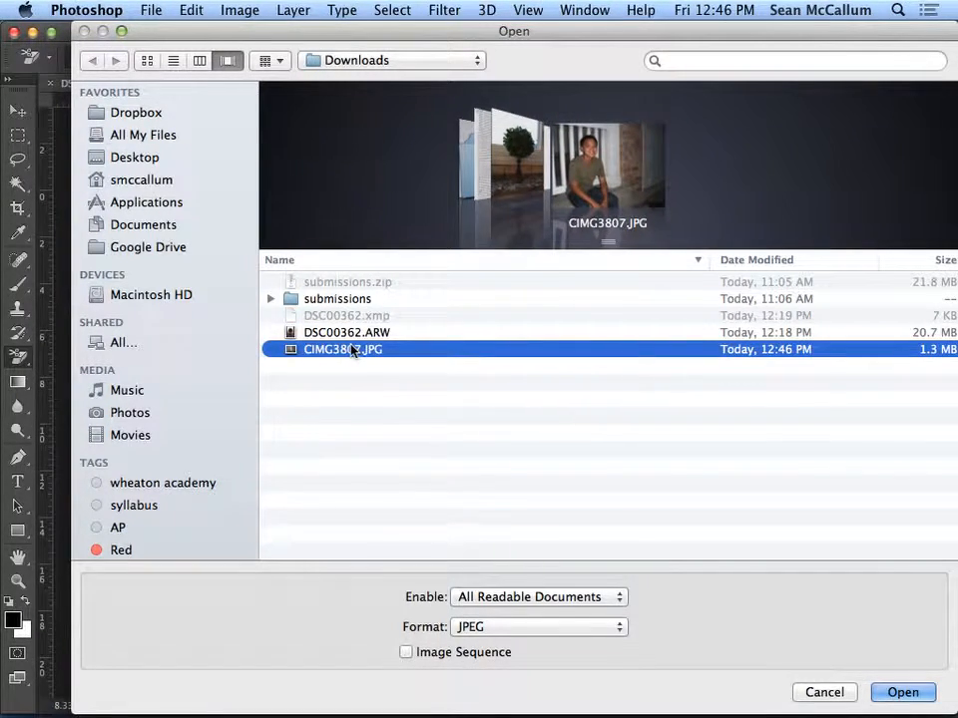
click(898, 698)
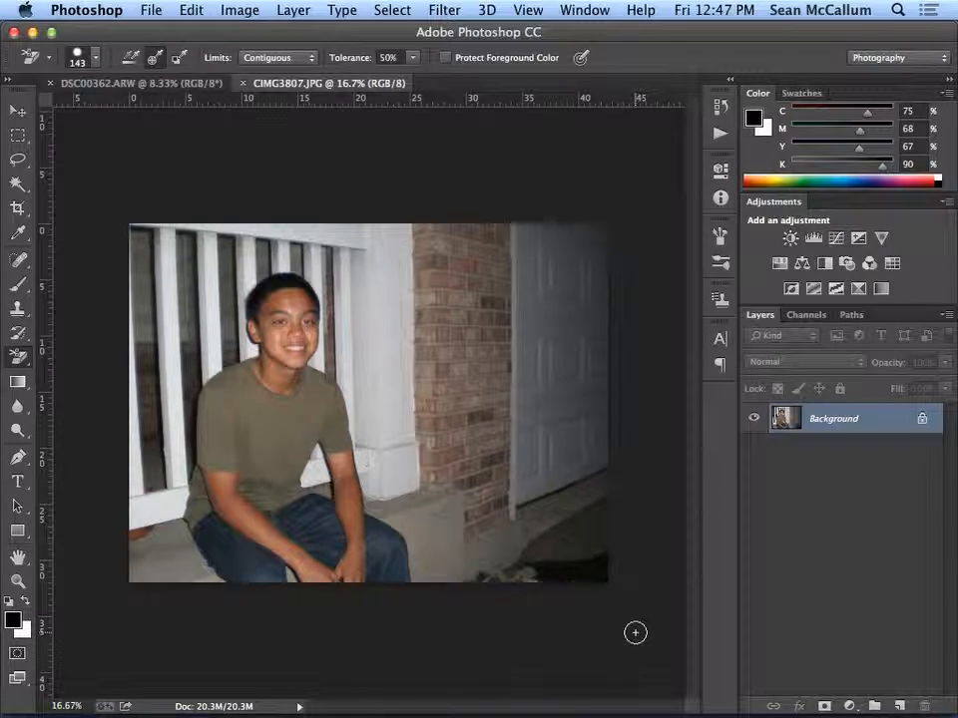
key(super+Tab)
key(super+Tab)
key(super+Tab)
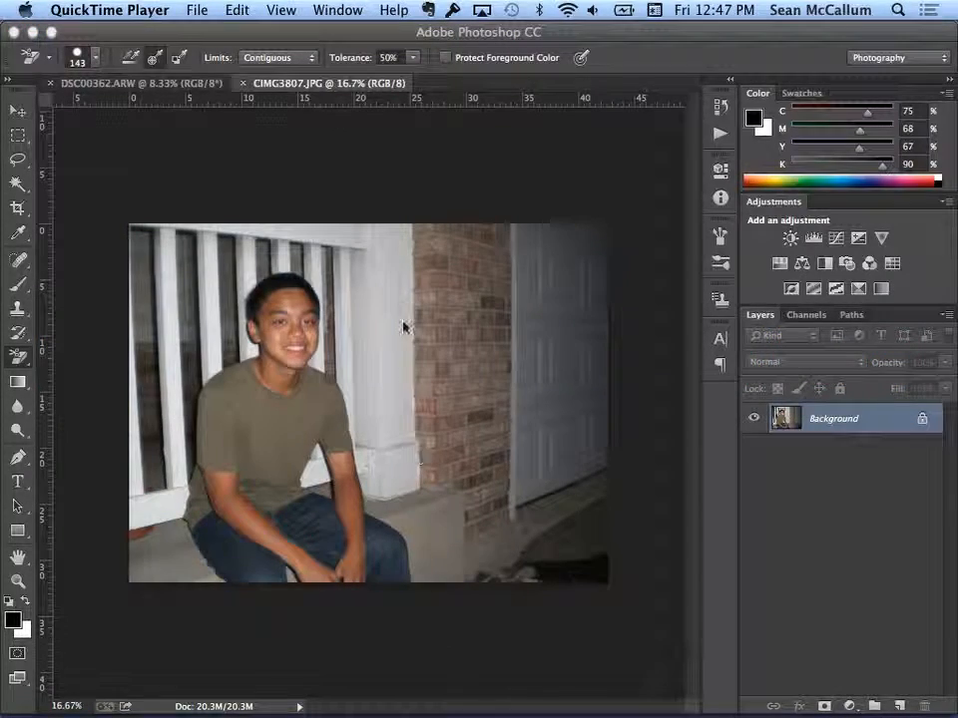
click(201, 12)
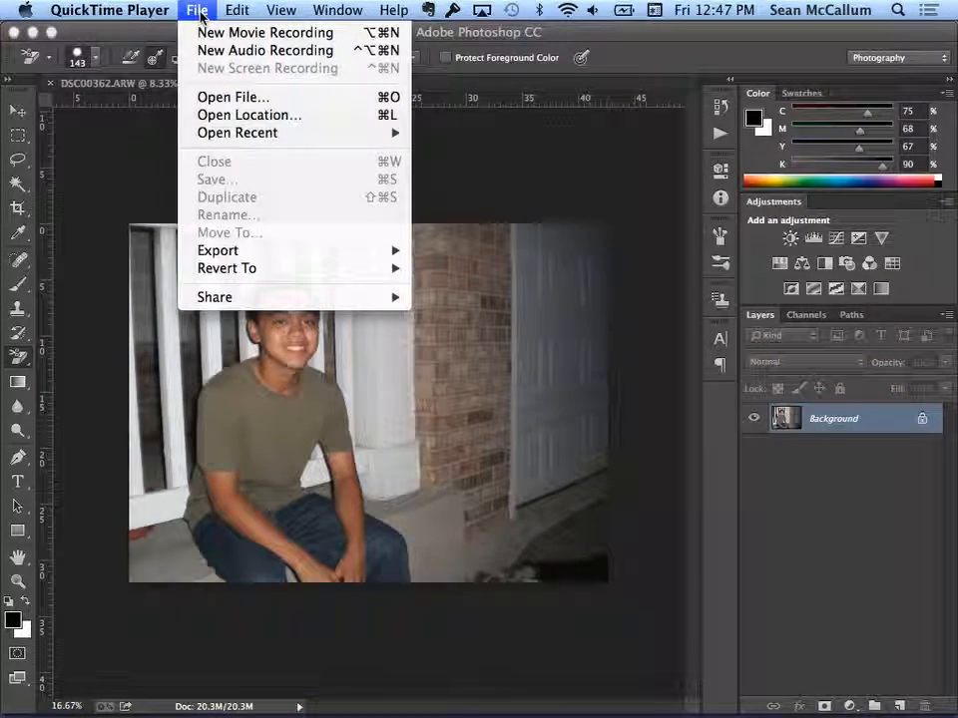
click(201, 12)
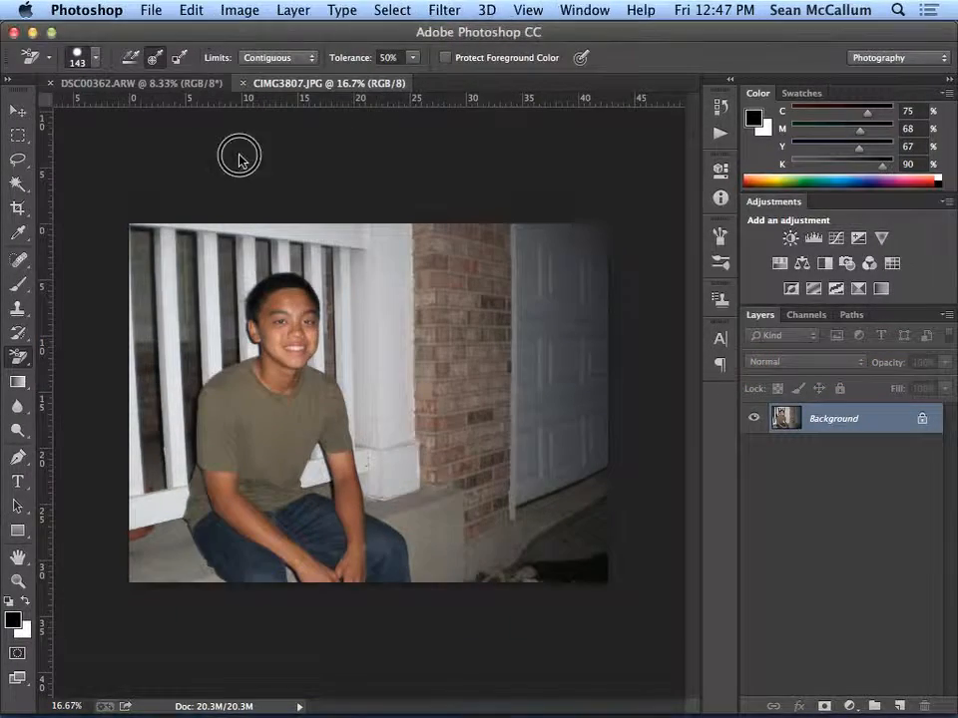
mouse_move(228, 36)
mouse_down()
mouse_move(250, 438)
mouse_move(225, 11)
mouse_move(222, 50)
mouse_up()
click(220, 29)
key(super+h)
key(super+h)
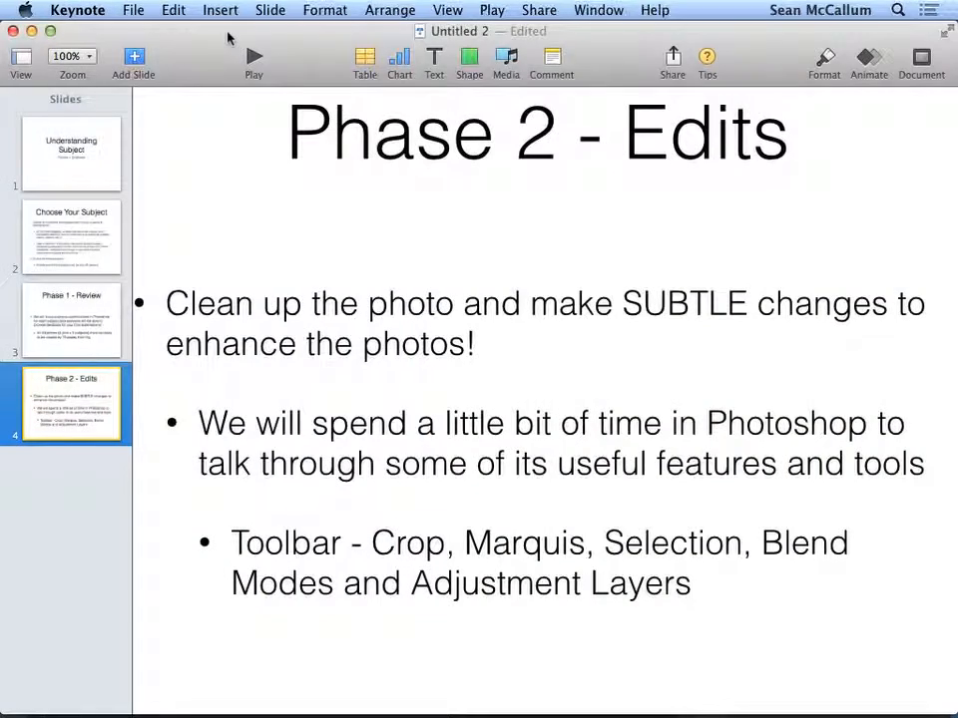
key(super+h)
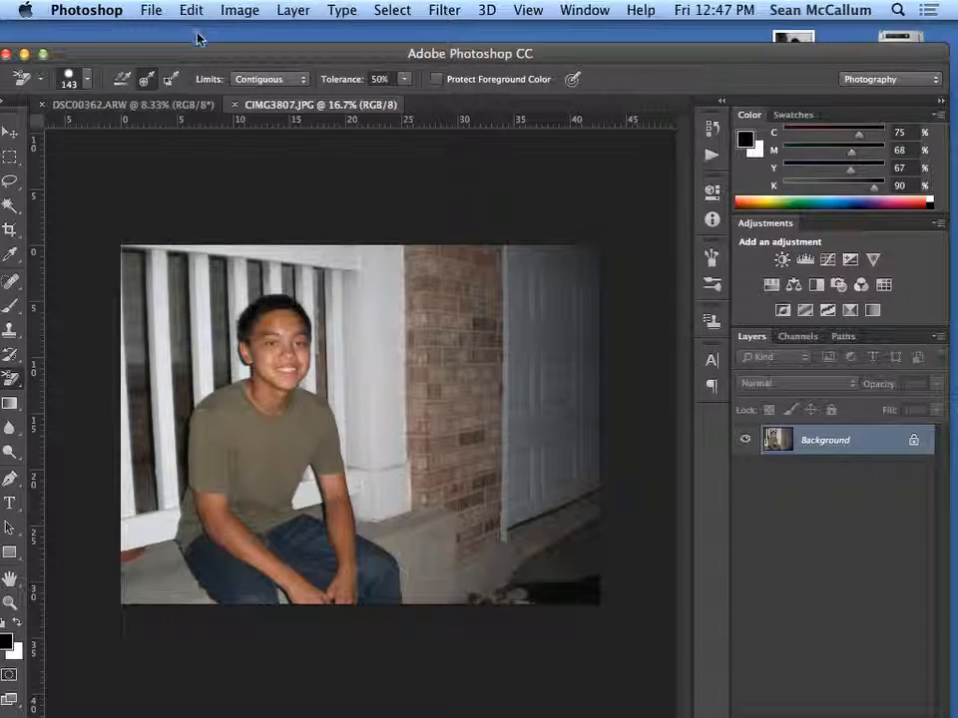
drag(197, 57, 208, 30)
key(super+Tab)
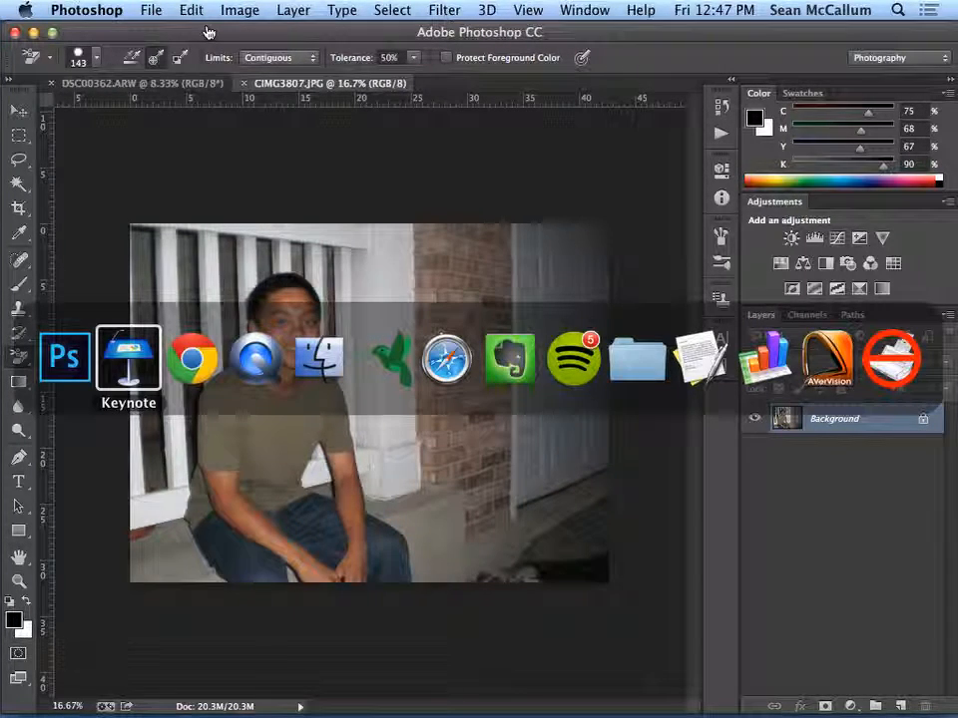
click(267, 384)
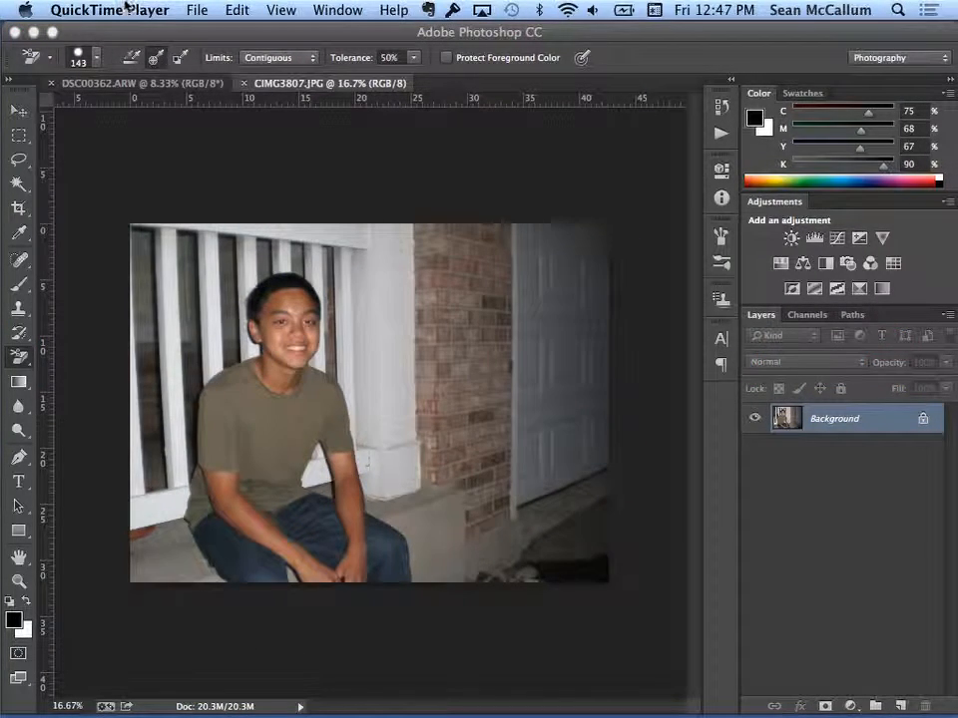
click(188, 112)
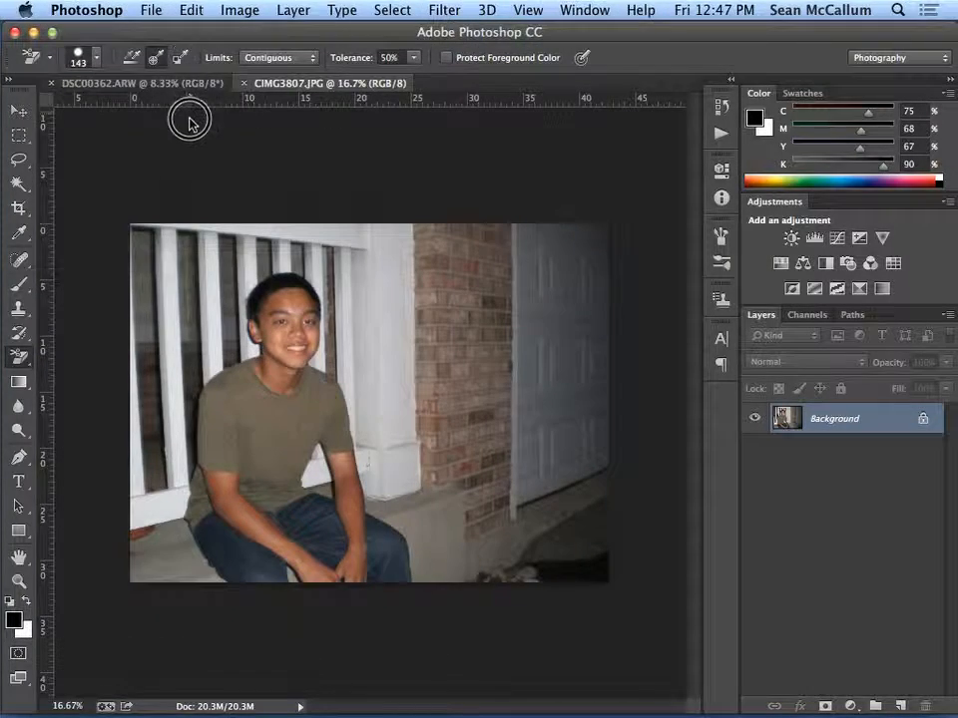
mouse_move(185, 42)
mouse_down()
mouse_move(192, 465)
mouse_move(170, 26)
mouse_move(188, 18)
mouse_up()
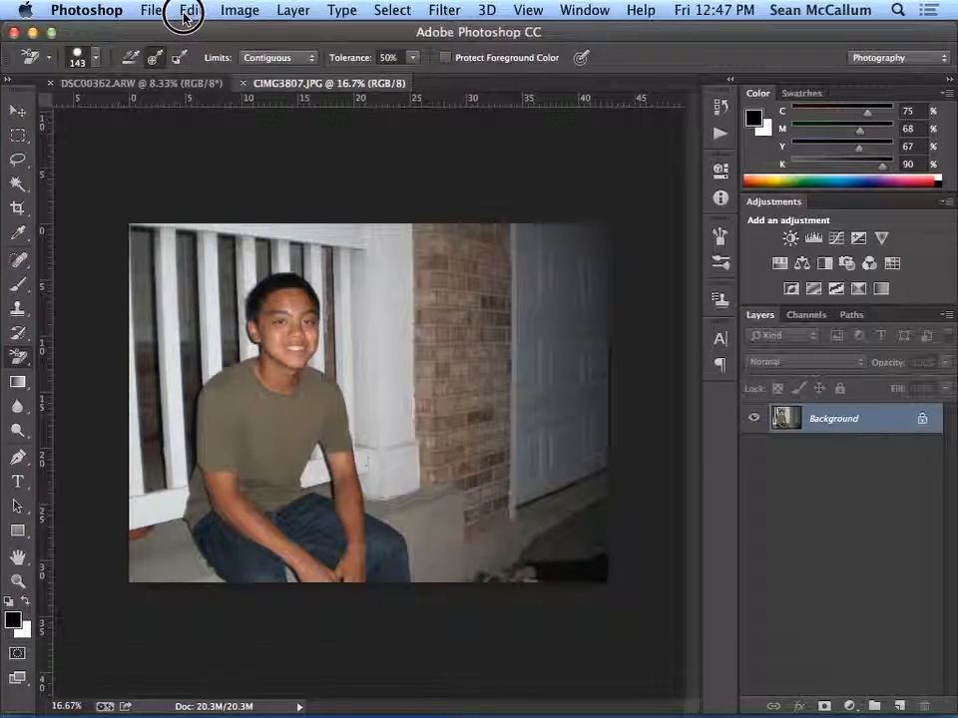
mouse_move(375, 704)
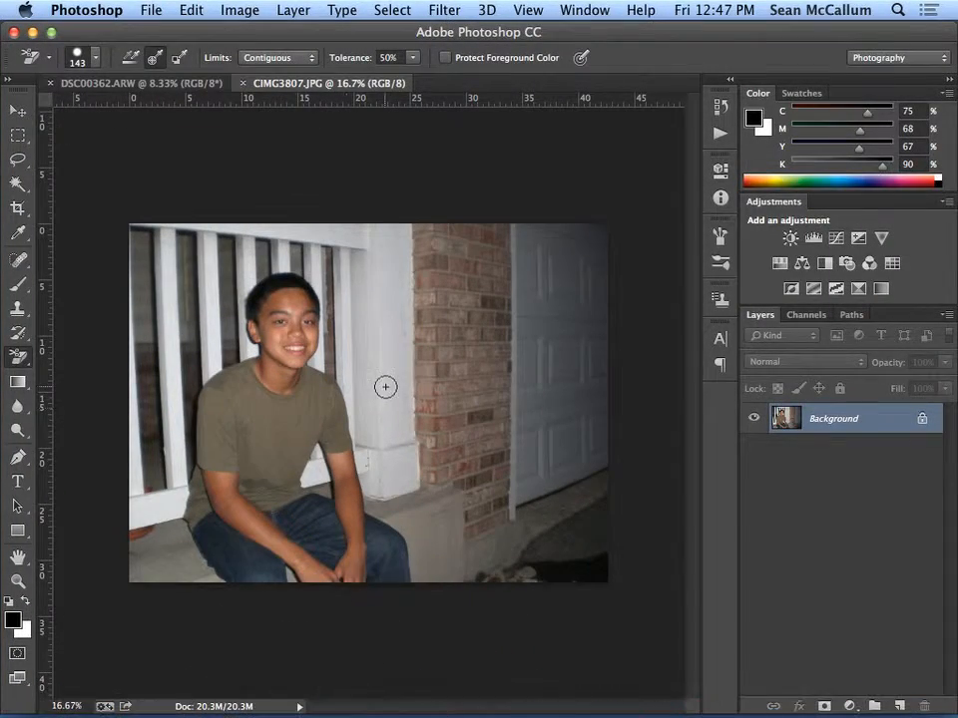
mouse_move(474, 712)
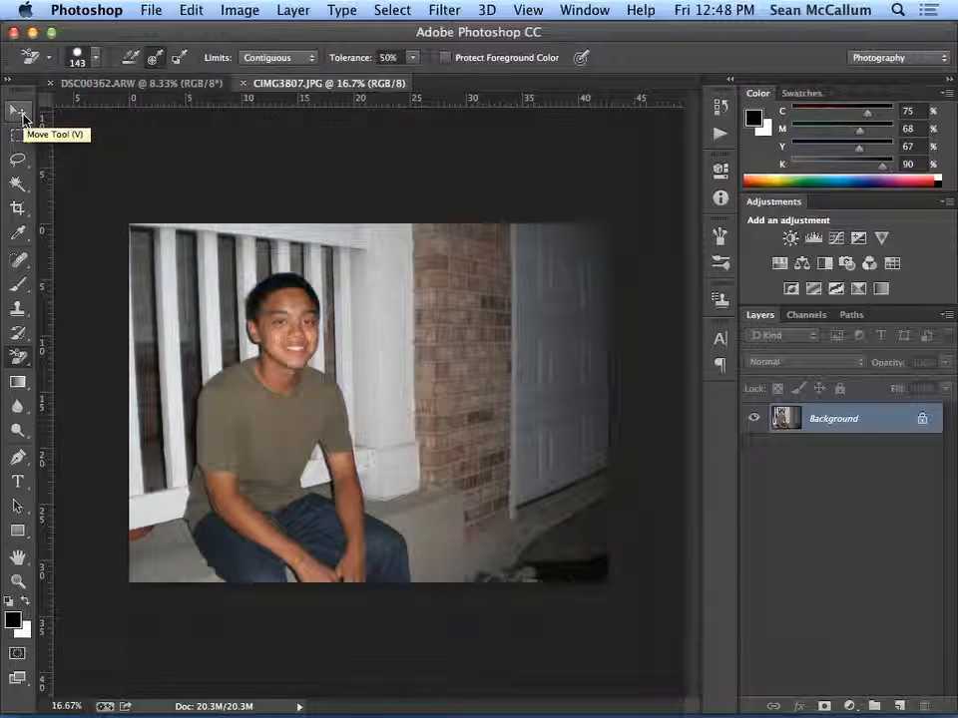
mouse_move(19, 81)
mouse_down()
mouse_move(174, 145)
mouse_move(185, 123)
mouse_move(39, 43)
mouse_move(16, 79)
mouse_move(22, 88)
mouse_up()
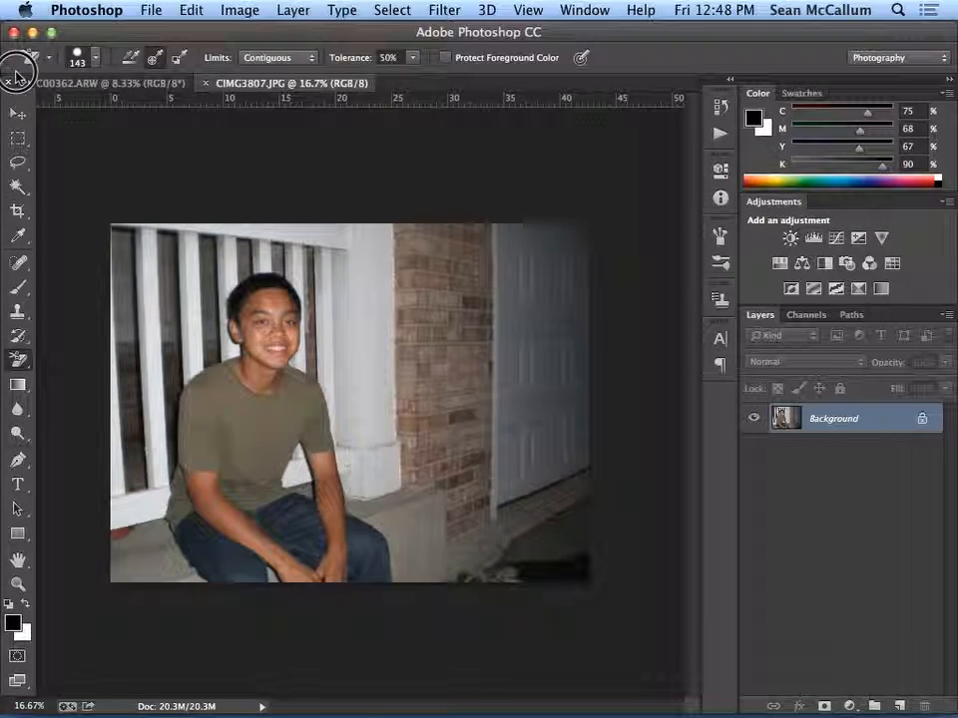
mouse_move(18, 92)
mouse_down()
mouse_move(96, 128)
mouse_move(10, 85)
mouse_up()
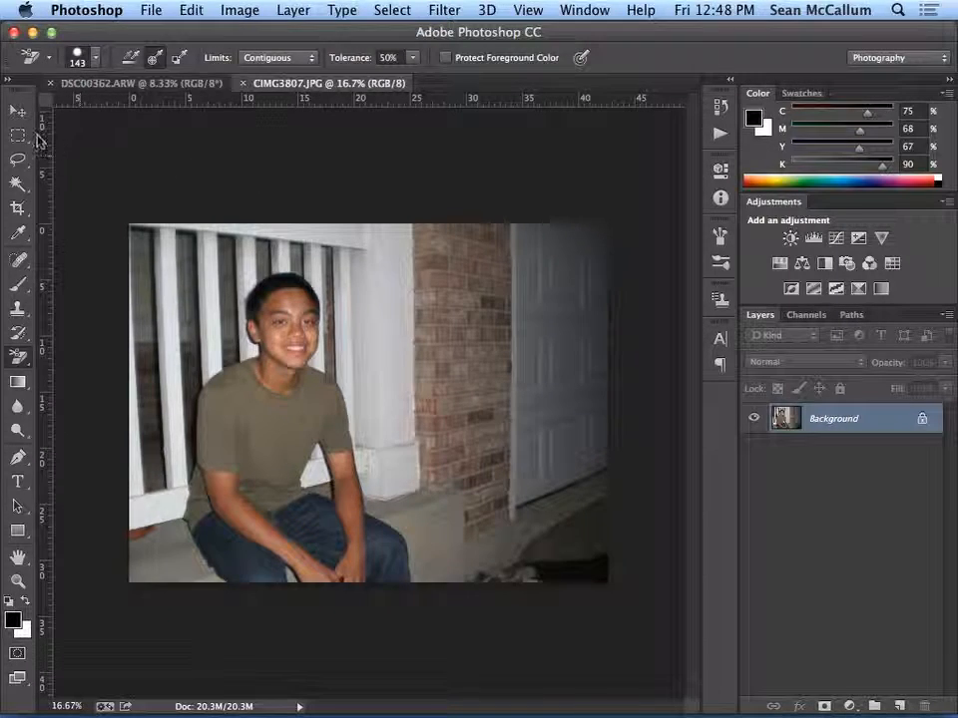
Try to reposition the photo's locked Background layer with the Move tool.
click(19, 112)
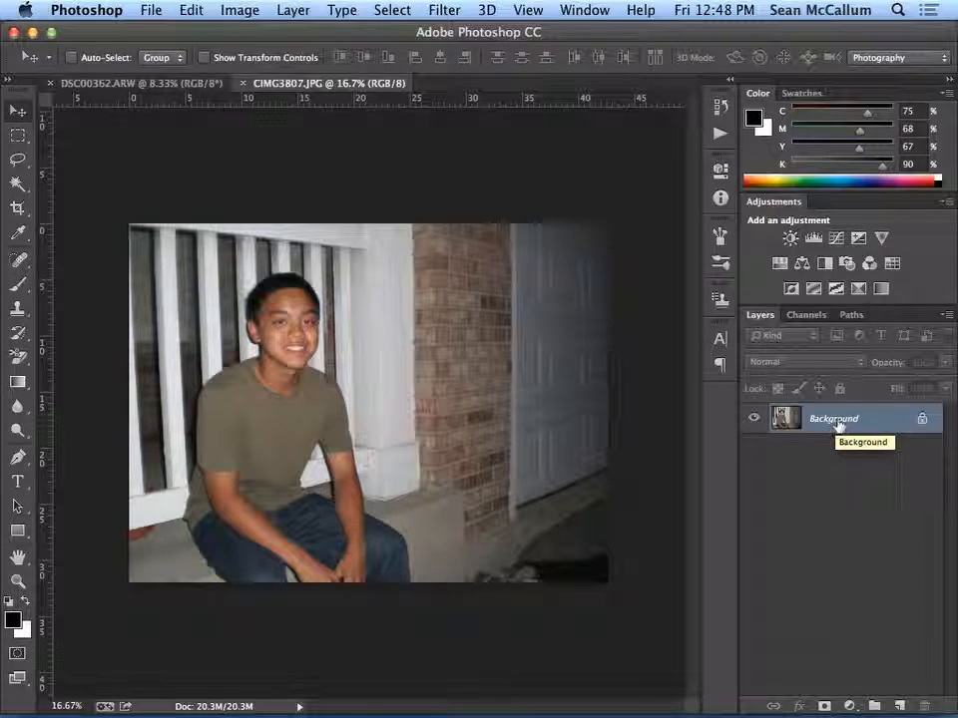
drag(443, 335, 494, 346)
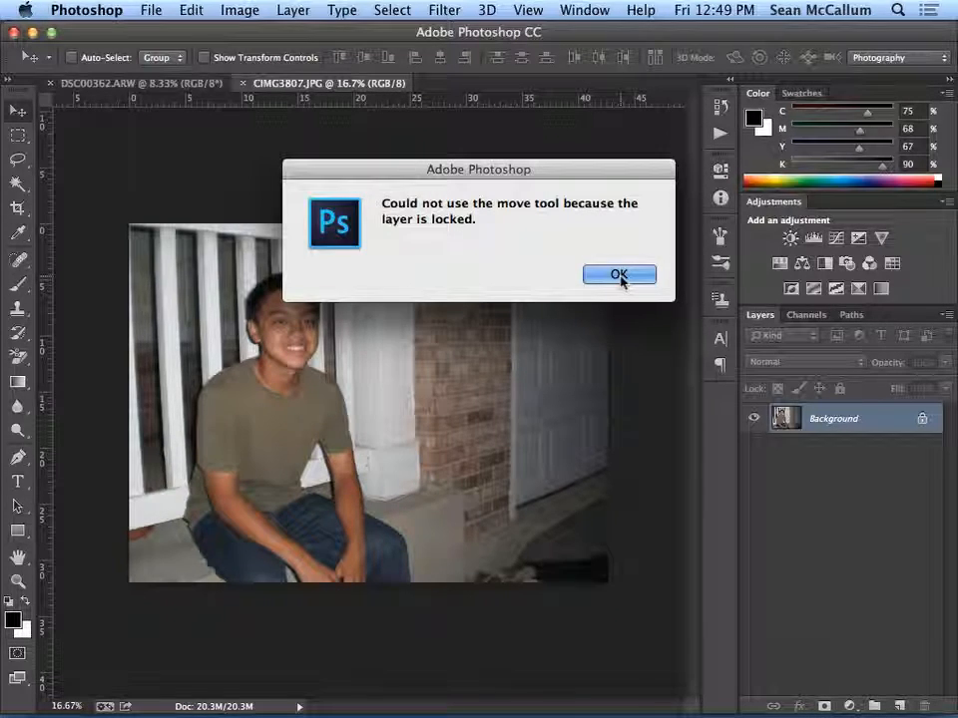
click(618, 276)
Convert the locked Background into an editable layer named Layer 0 and try the Move tool on it.
double_click(849, 421)
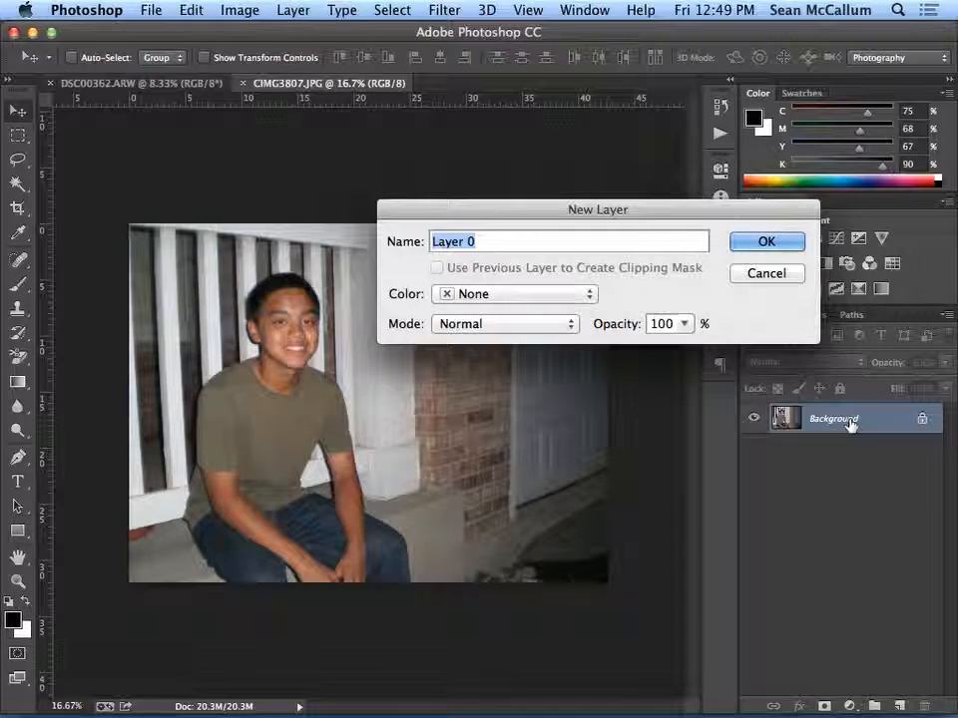
drag(713, 213, 541, 221)
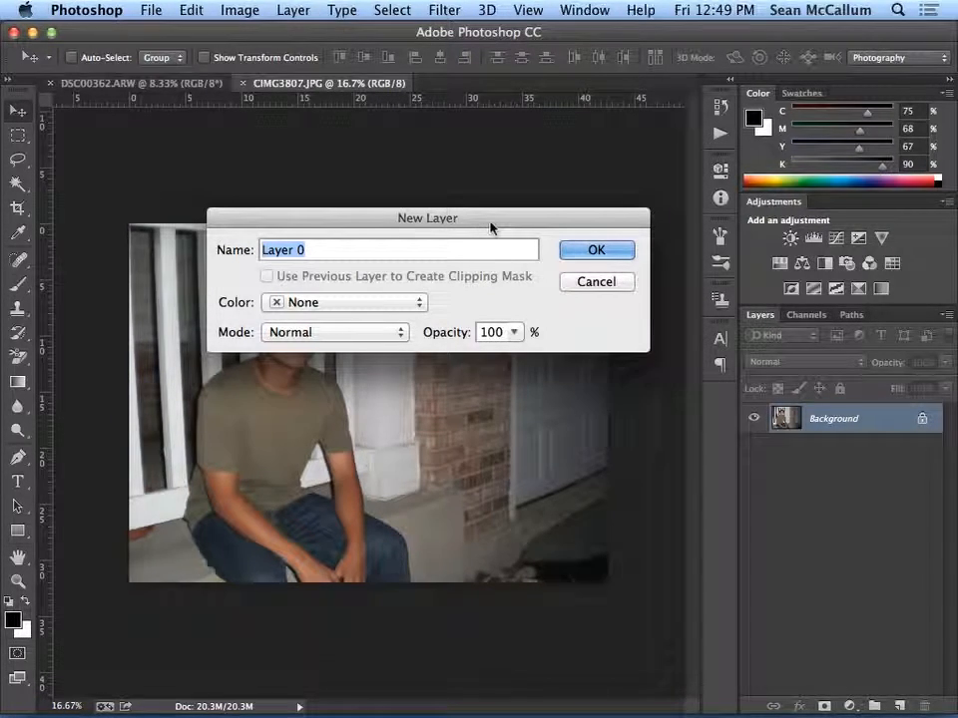
click(600, 251)
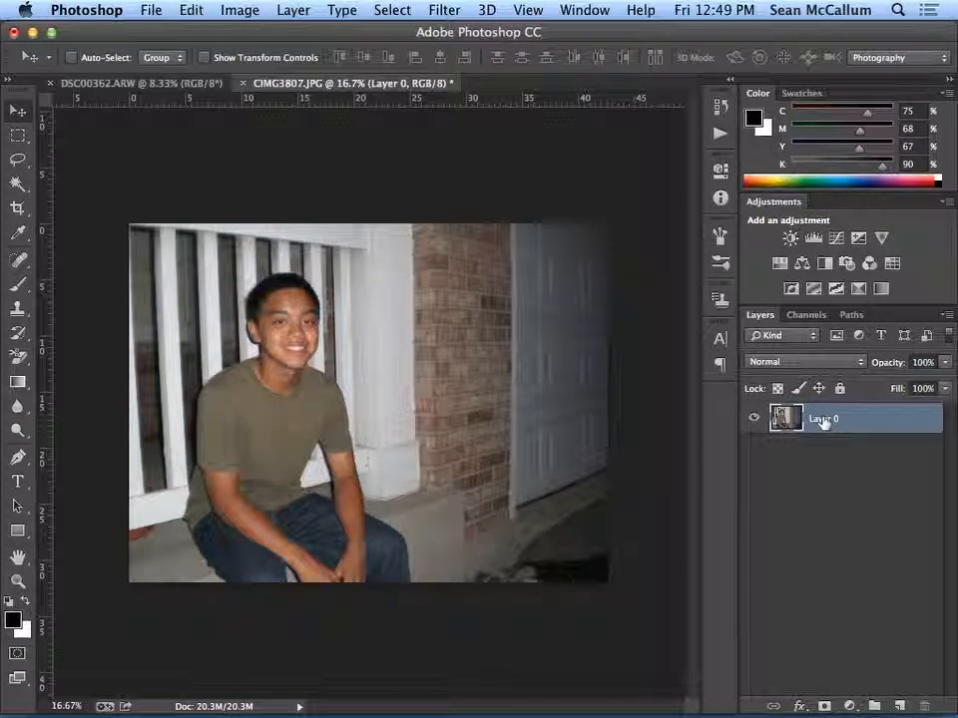
mouse_move(349, 414)
mouse_down()
mouse_move(507, 278)
mouse_move(505, 305)
mouse_move(436, 265)
mouse_move(439, 312)
mouse_move(433, 266)
mouse_move(436, 402)
mouse_move(430, 332)
mouse_move(400, 391)
mouse_move(353, 407)
mouse_up()
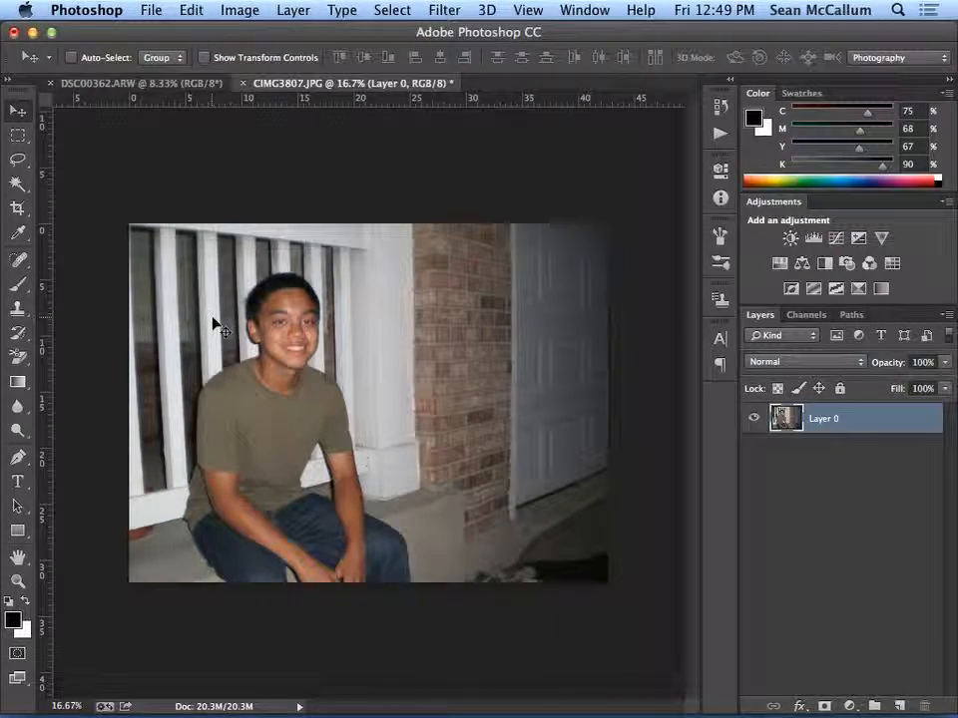
Select the boy's head and chest with the Rectangular Marquee, and replace that with an Elliptical Marquee selection spanning his torso and the brick column.
click(19, 140)
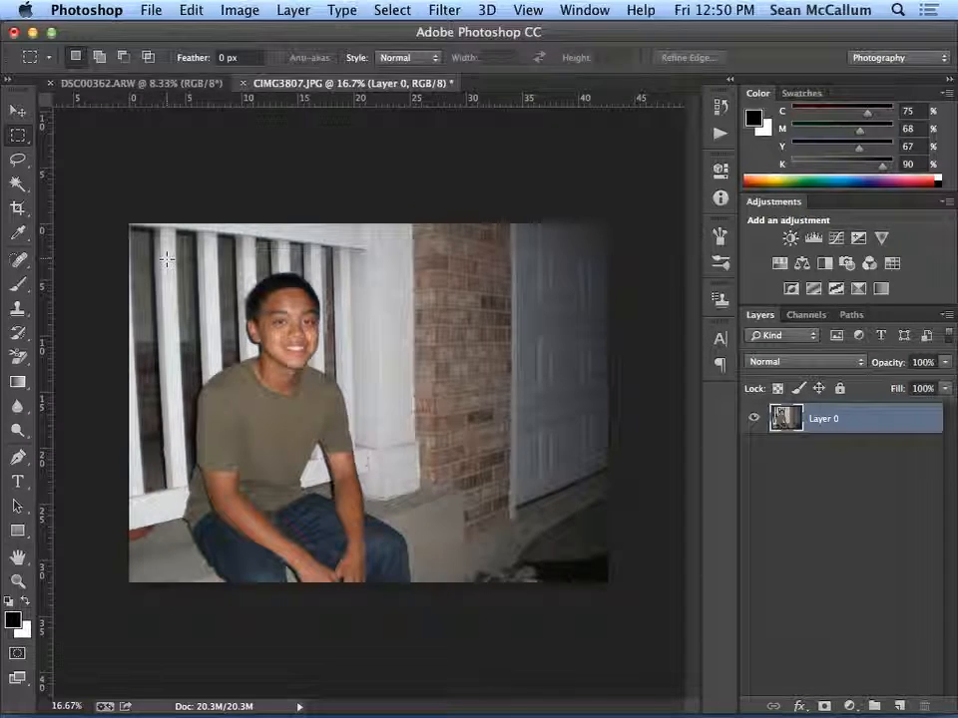
drag(152, 242, 444, 444)
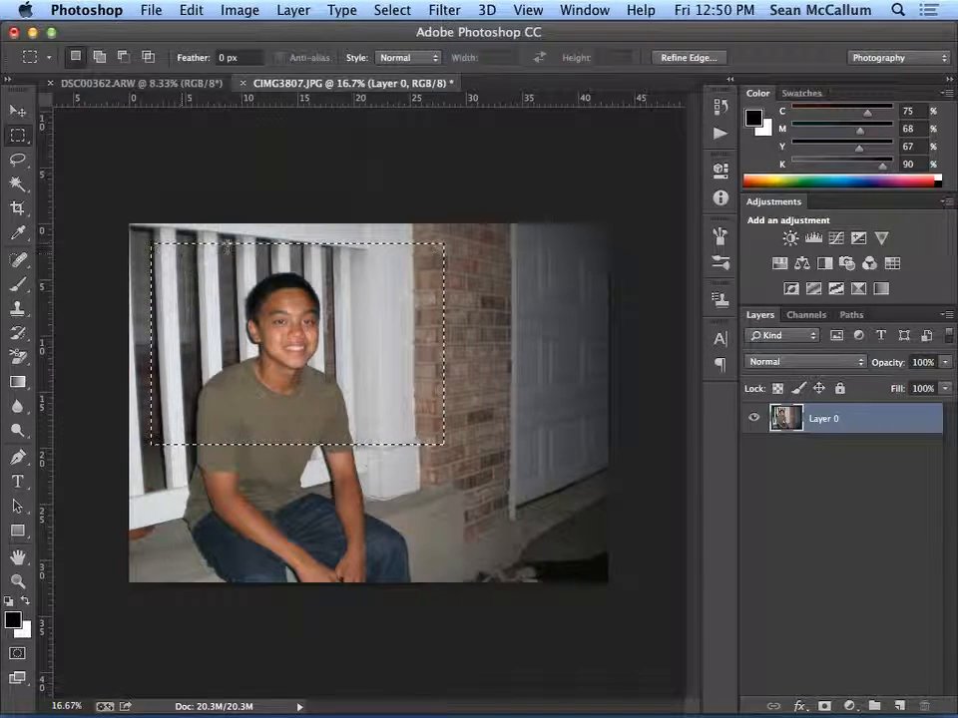
click(24, 145)
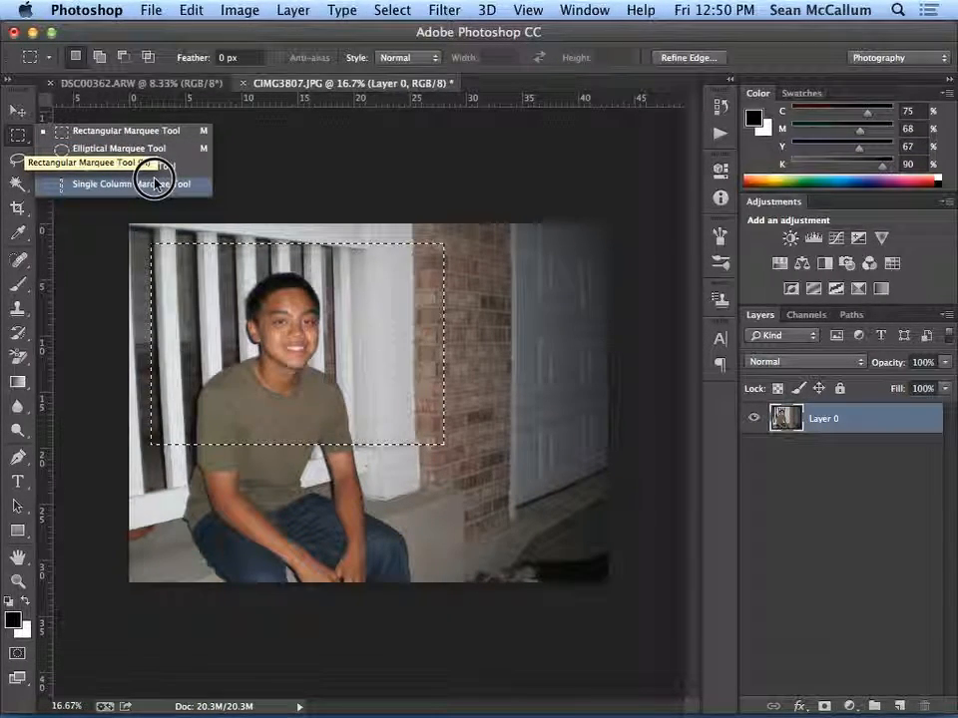
click(86, 150)
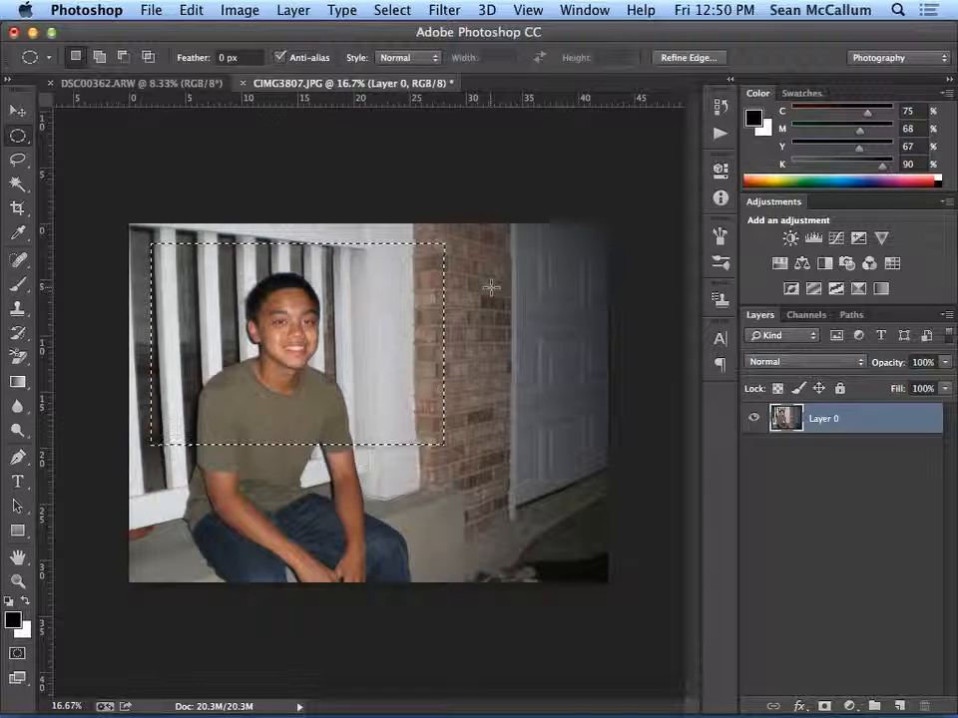
drag(500, 272, 437, 312)
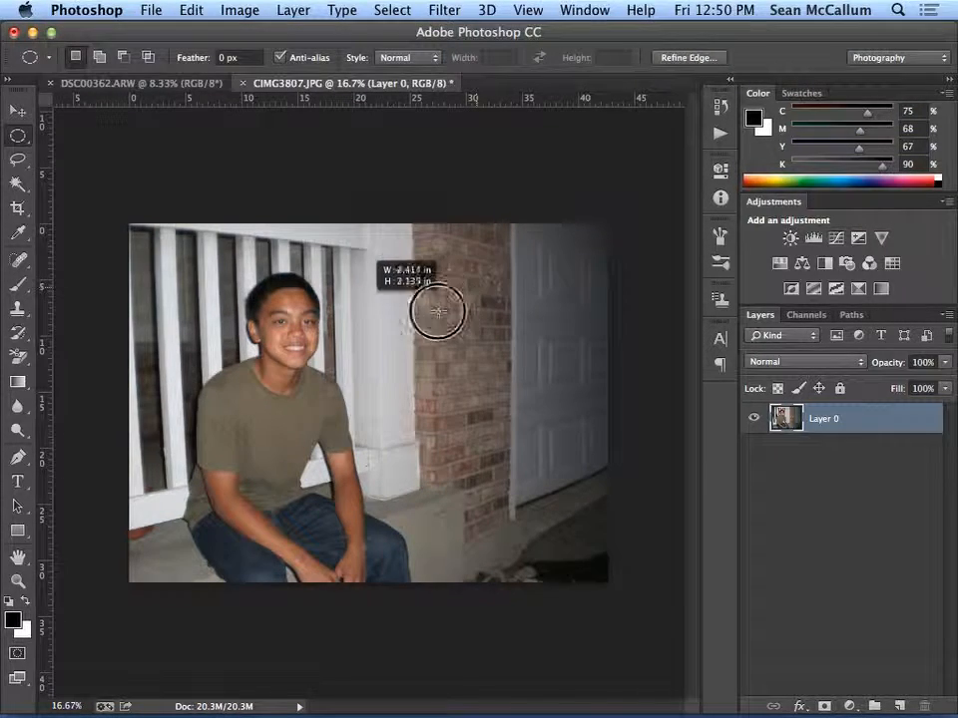
drag(258, 489, 215, 529)
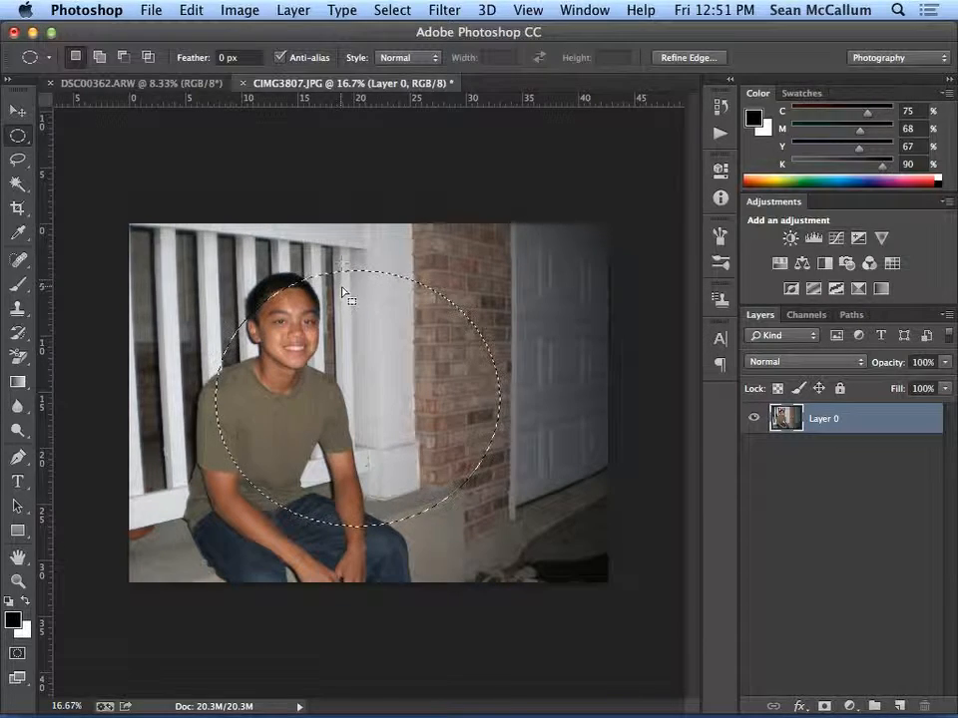
Trace a rough freehand selection around the boy's head with the Lasso tool.
click(18, 162)
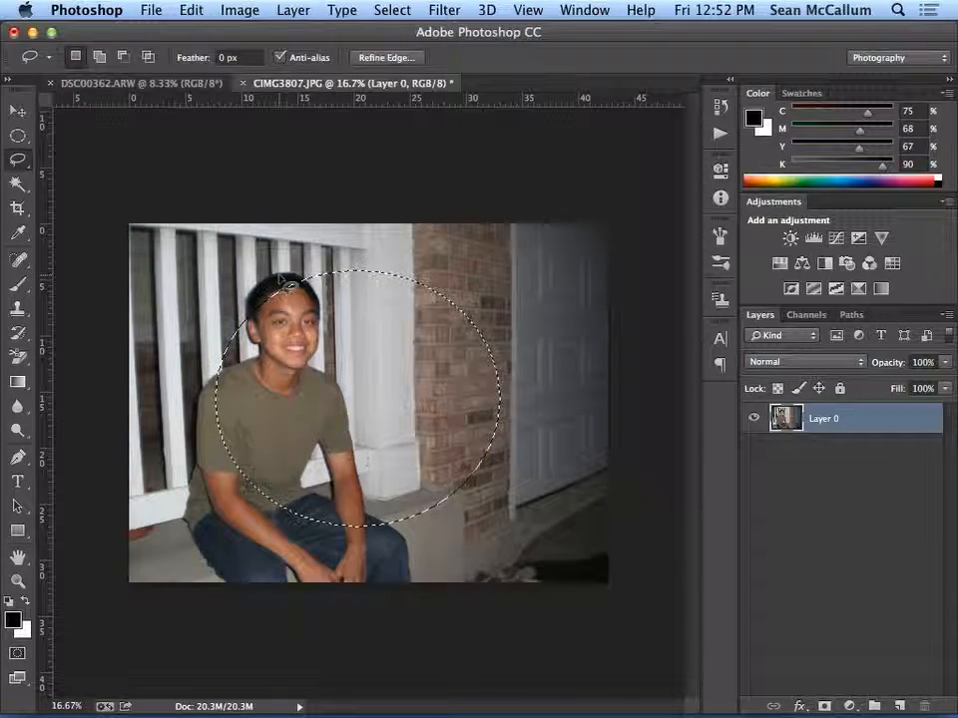
mouse_move(289, 286)
mouse_down()
mouse_move(273, 276)
mouse_move(252, 288)
mouse_move(248, 340)
mouse_move(294, 372)
mouse_move(310, 365)
mouse_move(319, 337)
mouse_move(316, 296)
mouse_move(289, 266)
mouse_move(280, 285)
mouse_up()
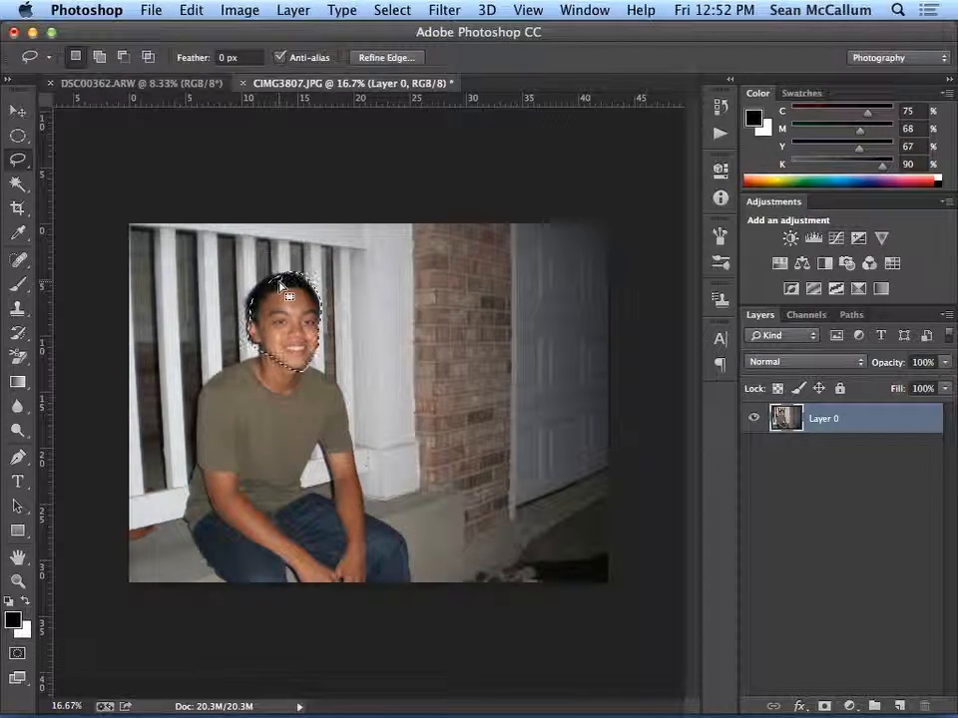
mouse_move(286, 295)
mouse_down()
mouse_move(276, 281)
mouse_move(279, 337)
mouse_move(312, 391)
mouse_up()
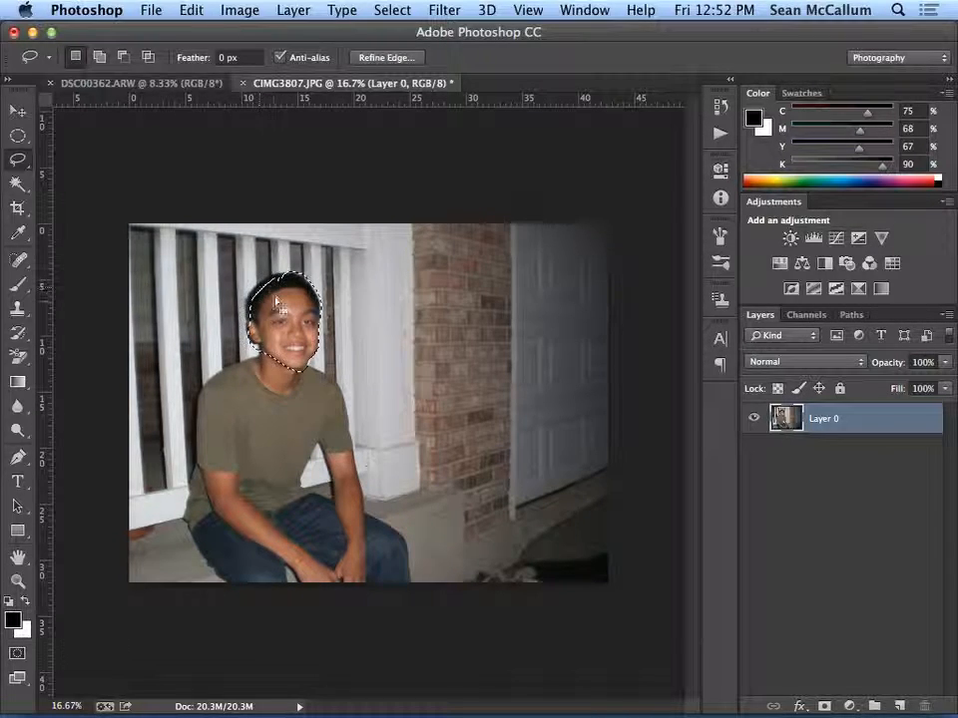
Add the missed hair along the upper left side of the boy's head to the Lasso selection at 50% zoom.
click(19, 582)
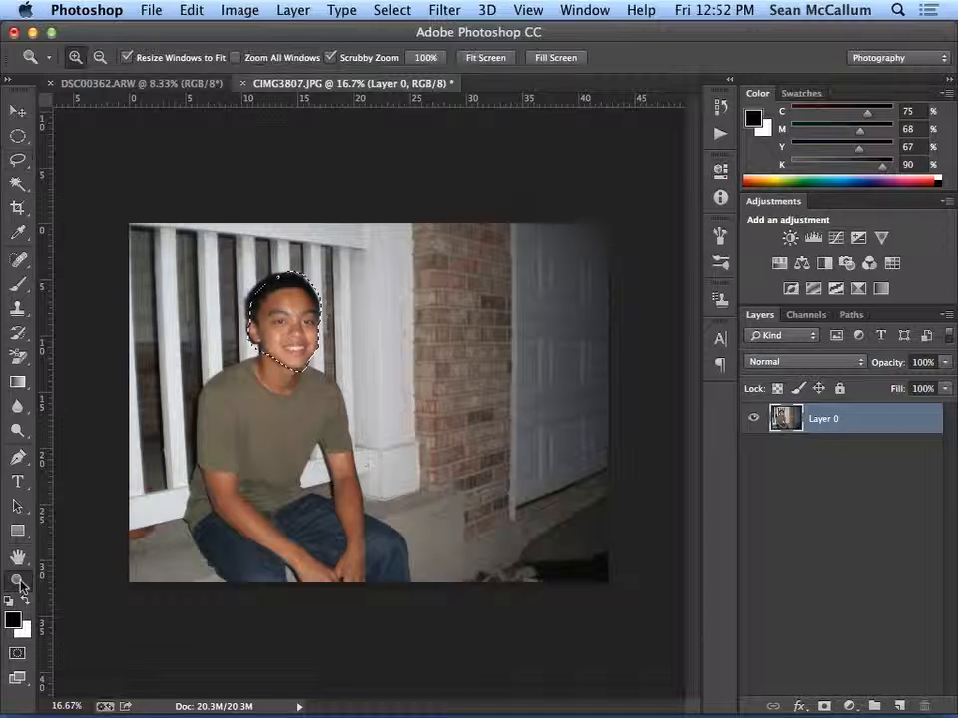
click(265, 283)
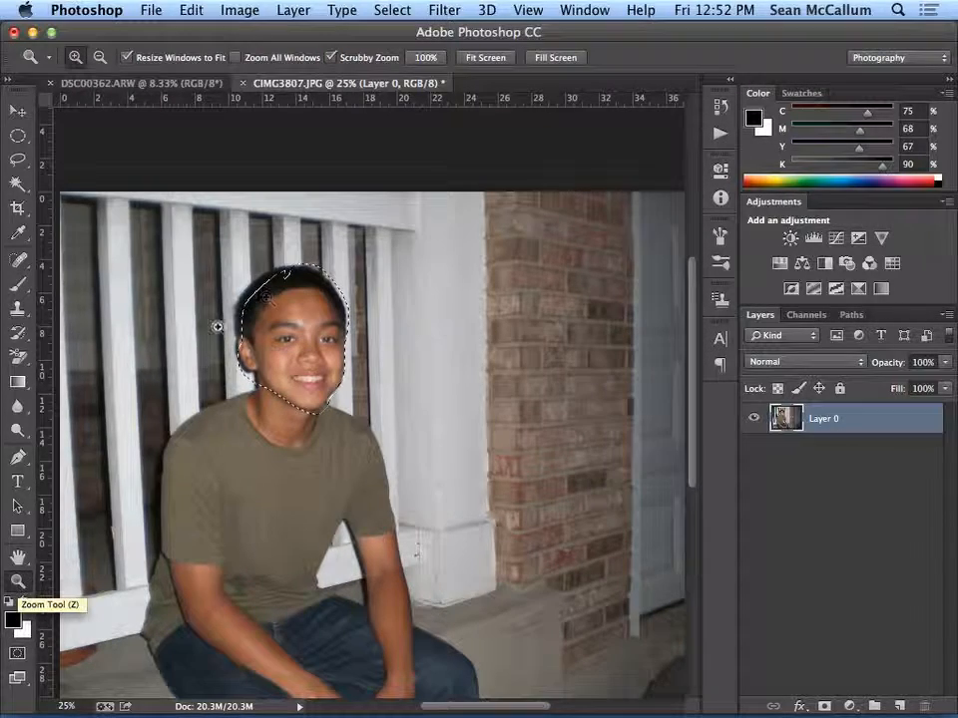
click(283, 294)
click(274, 289)
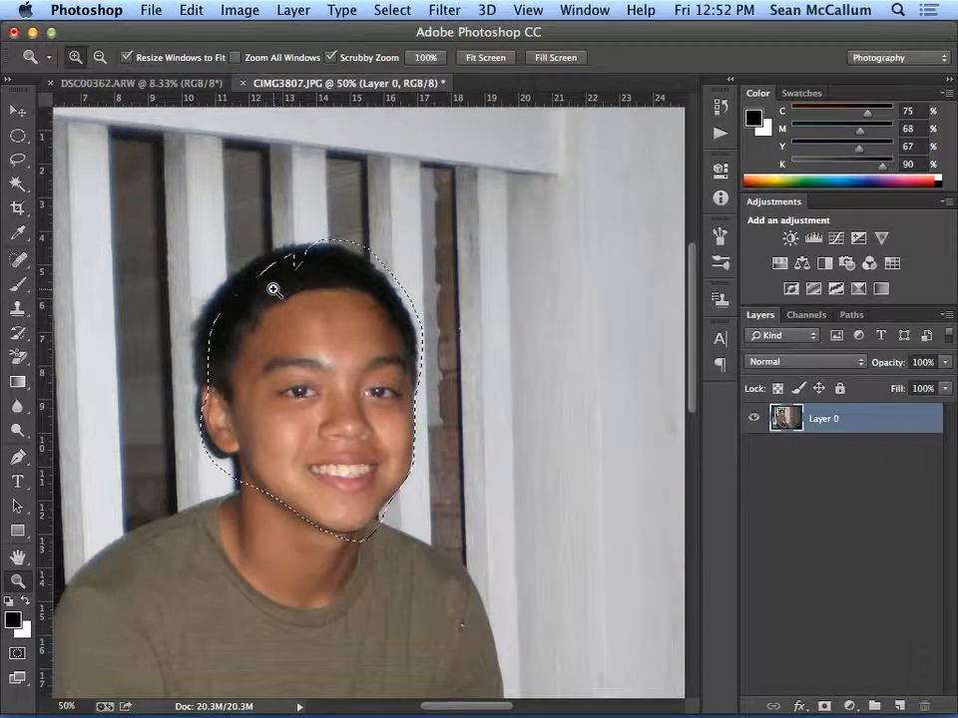
click(18, 160)
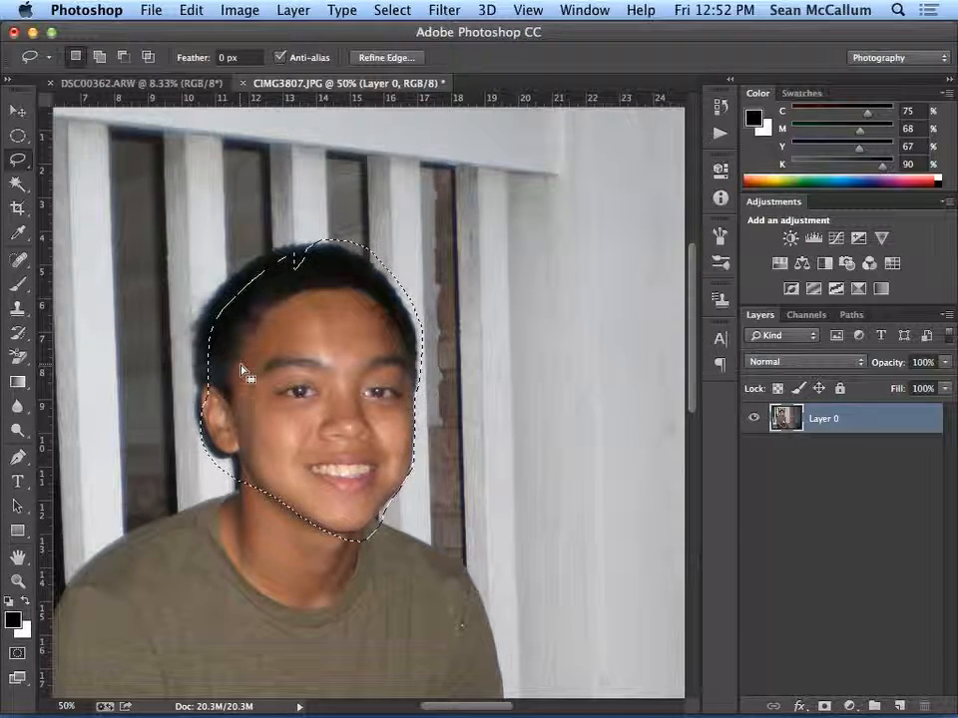
key(shift)
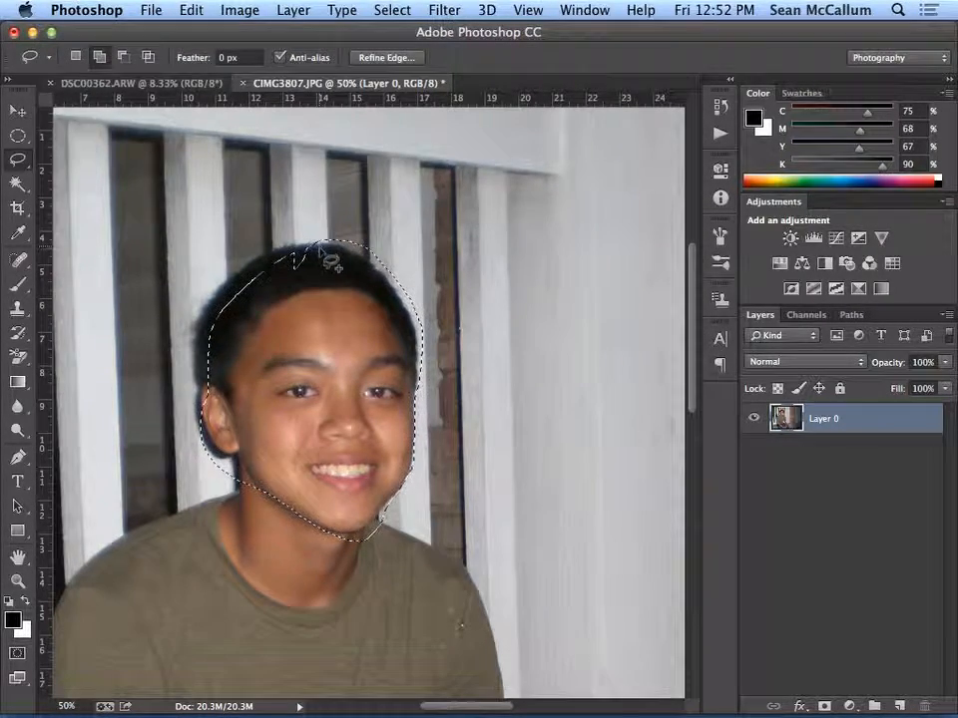
mouse_move(257, 270)
mouse_down()
mouse_move(204, 339)
mouse_move(204, 375)
mouse_move(248, 374)
mouse_move(344, 325)
mouse_move(354, 280)
mouse_up()
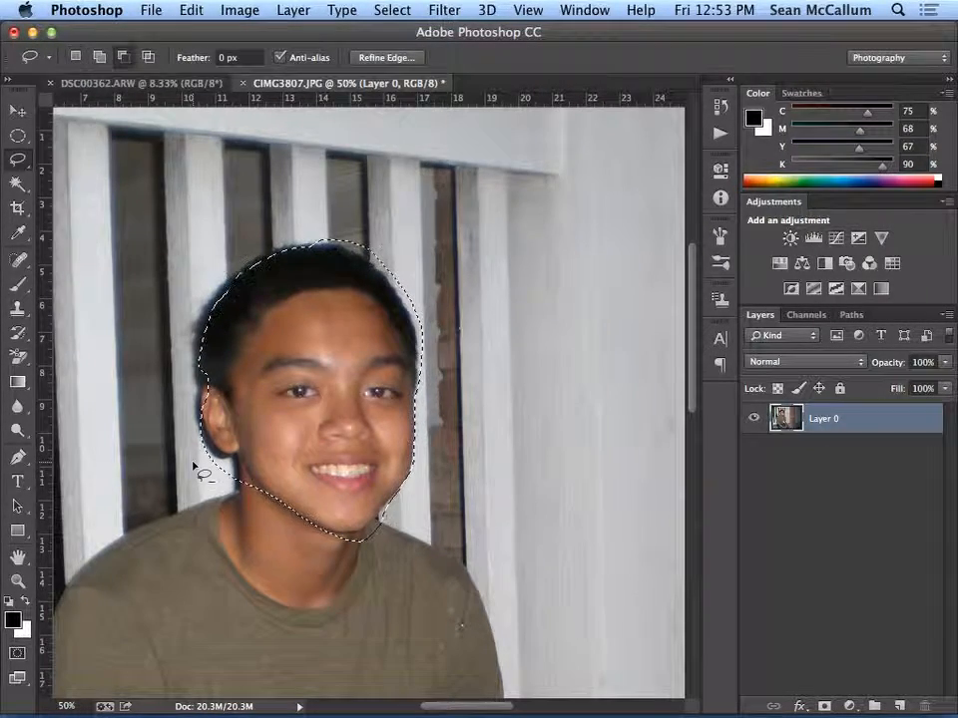
Subtract the excess background below the ear, beside the jaw and around the top and right side of the hair from the selection.
mouse_move(202, 404)
mouse_down()
mouse_move(219, 453)
mouse_move(238, 458)
mouse_move(236, 490)
mouse_move(183, 486)
mouse_move(170, 417)
mouse_up()
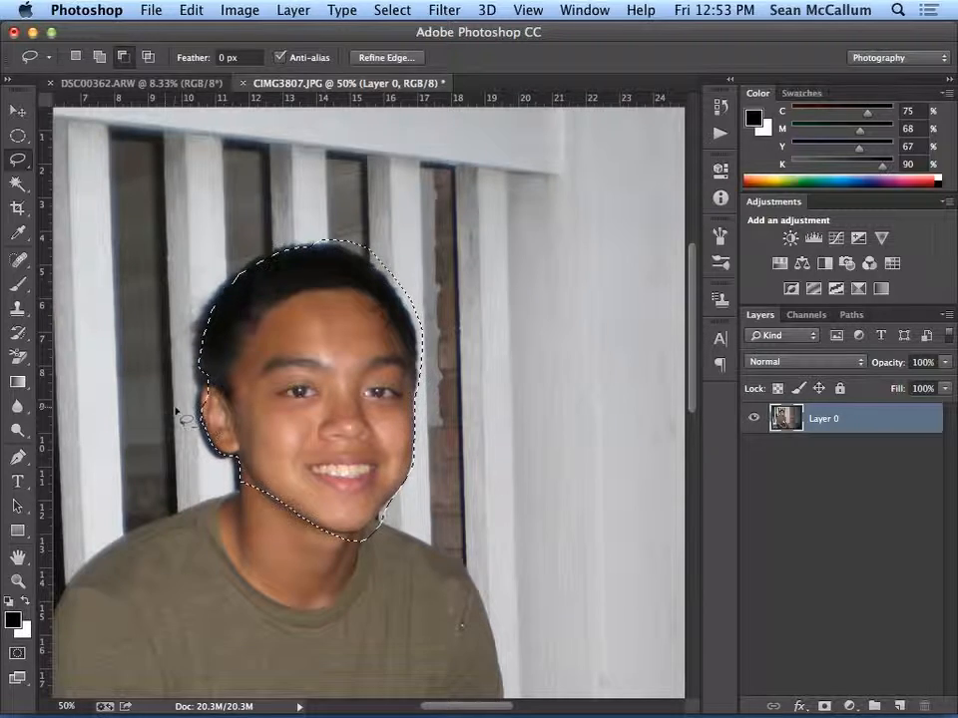
drag(385, 521, 379, 521)
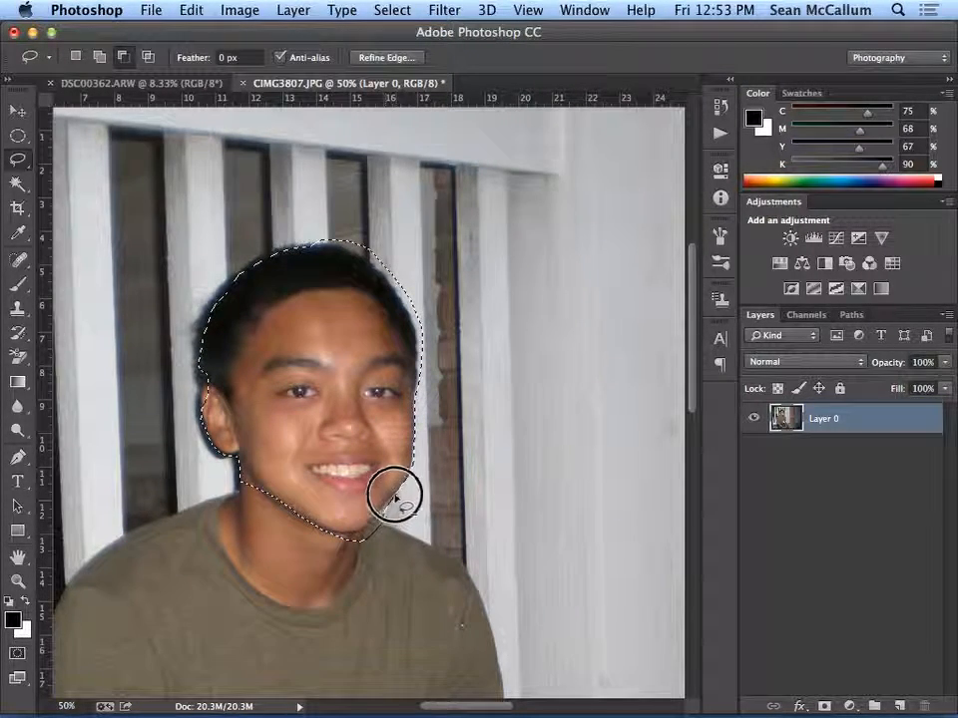
drag(429, 532, 392, 520)
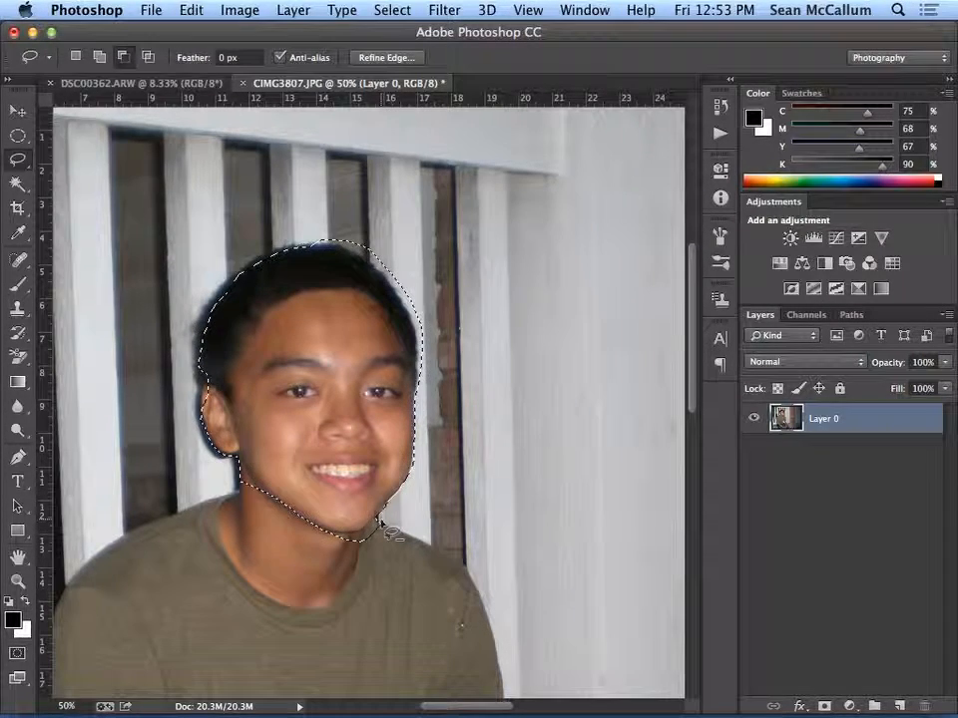
drag(396, 516, 396, 520)
mouse_move(314, 244)
mouse_down()
mouse_move(390, 278)
mouse_move(407, 312)
mouse_move(421, 397)
mouse_move(488, 311)
mouse_move(398, 198)
mouse_move(336, 180)
mouse_up()
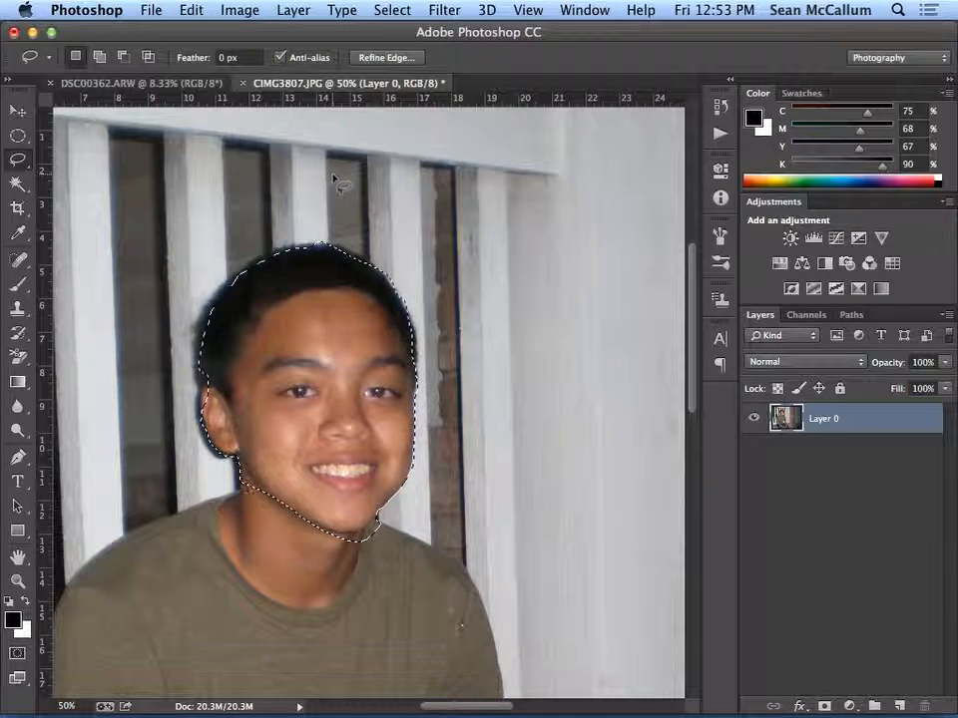
Add the remaining strip of hair on the left side of the head down to the top of the ear to the selection.
mouse_move(388, 279)
mouse_down()
mouse_move(360, 252)
mouse_move(303, 242)
mouse_move(230, 273)
mouse_move(211, 298)
mouse_up()
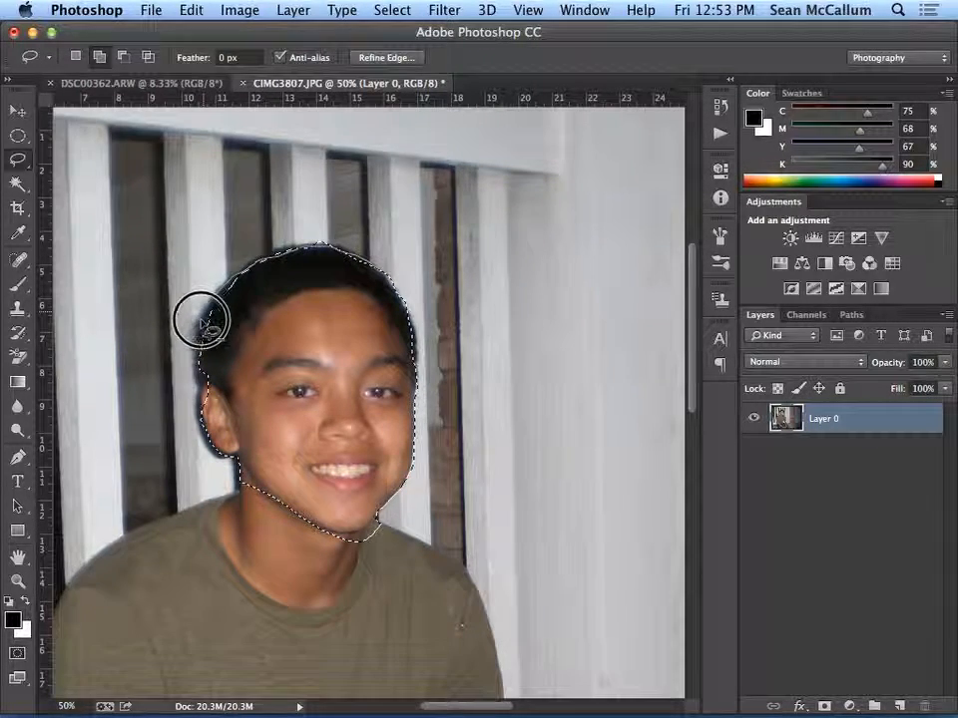
mouse_move(196, 359)
mouse_down()
mouse_move(306, 265)
mouse_move(387, 279)
mouse_up()
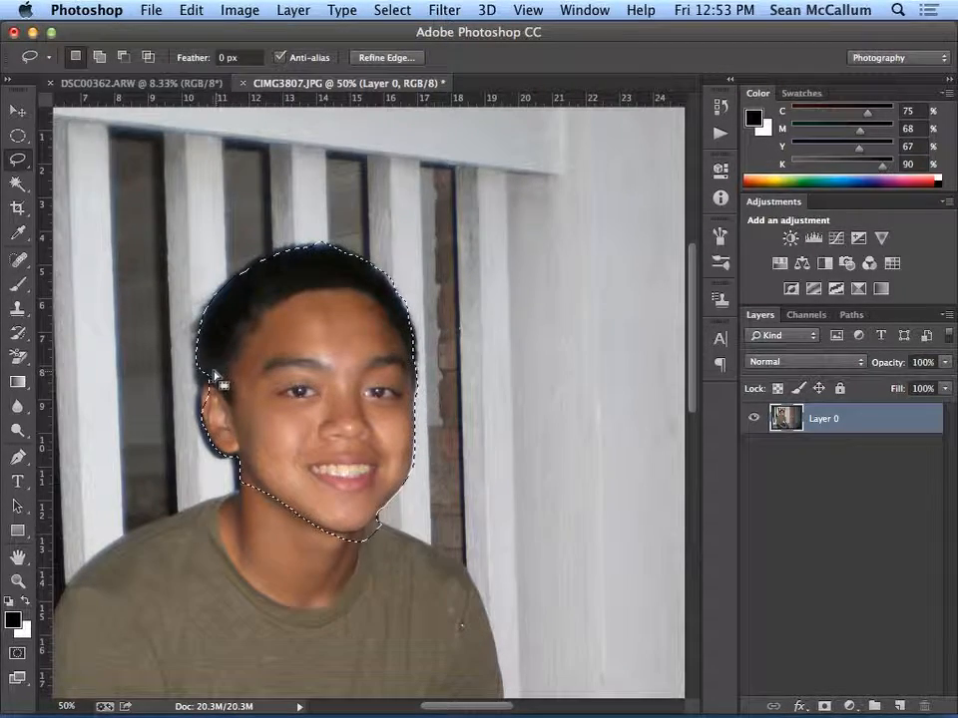
drag(204, 365, 205, 389)
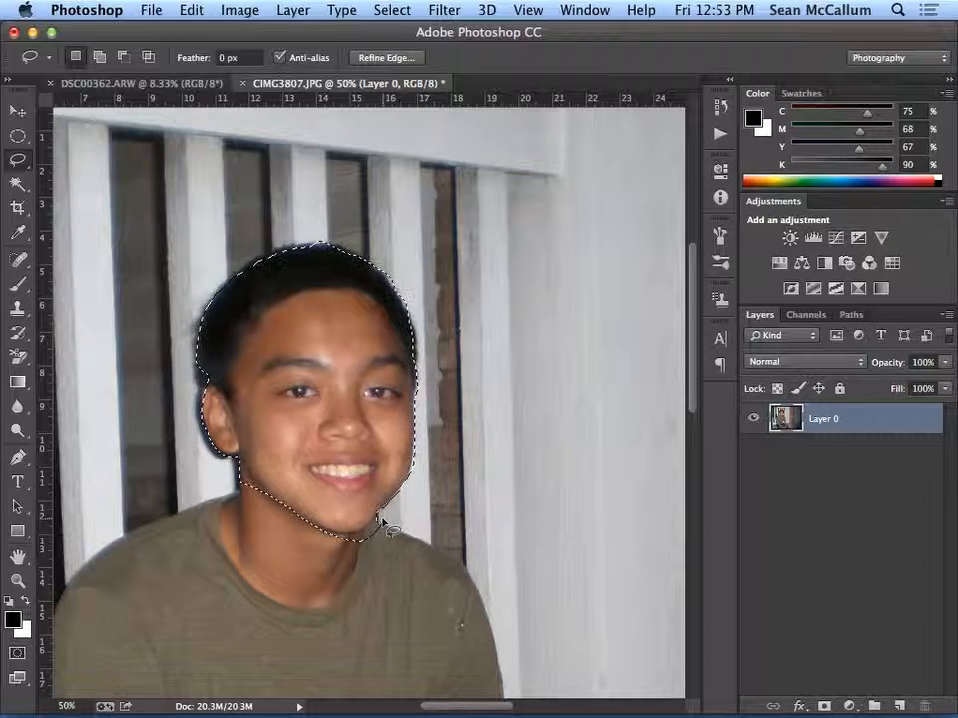
Subtract the excess background below the chin and under the ear from the Lasso selection of the boy's head.
mouse_move(381, 516)
mouse_down()
mouse_move(389, 539)
mouse_move(393, 513)
mouse_move(353, 534)
mouse_move(328, 535)
mouse_move(354, 560)
mouse_move(385, 538)
mouse_up()
mouse_move(240, 465)
mouse_down()
mouse_move(203, 466)
mouse_move(213, 466)
mouse_up()
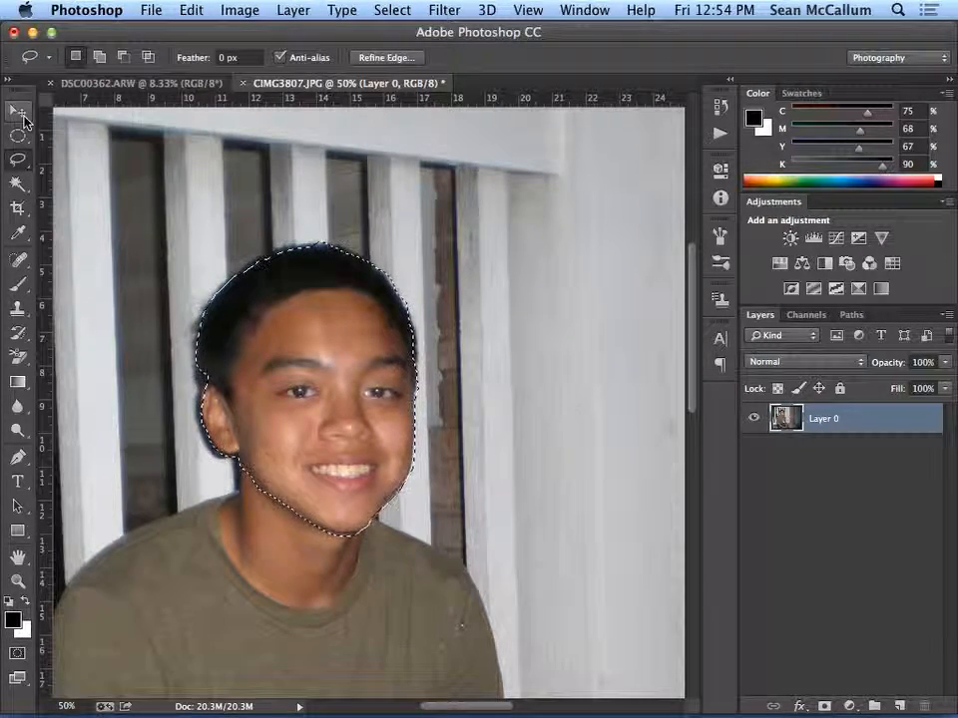
Duplicate the selected head onto the white wall beside the boy with the Move tool and deselect it.
click(23, 118)
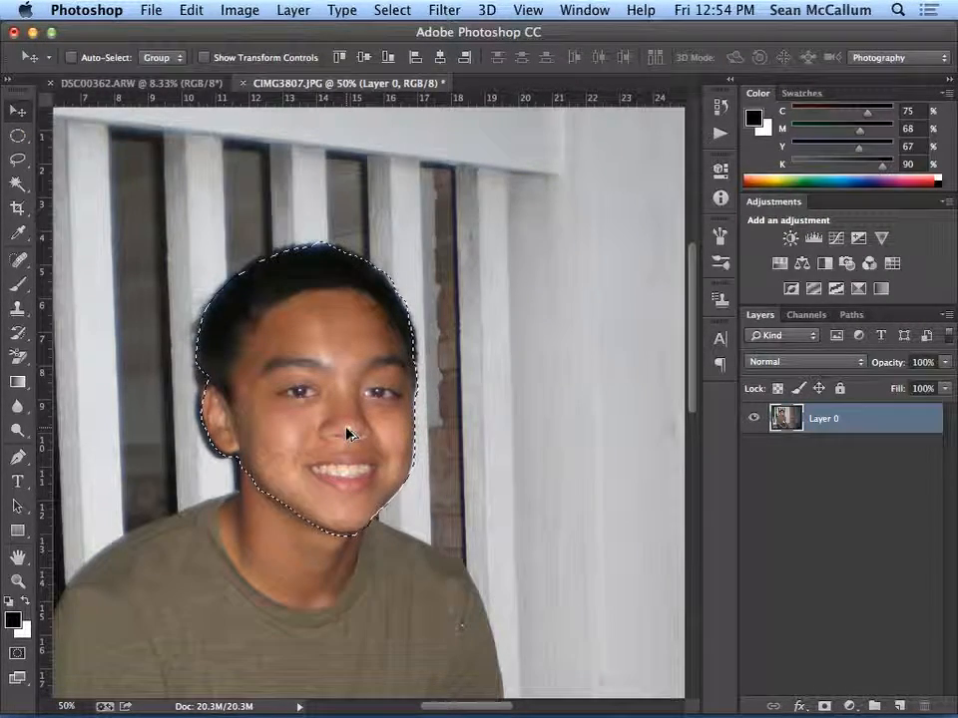
drag(347, 433, 364, 434)
drag(403, 430, 586, 432)
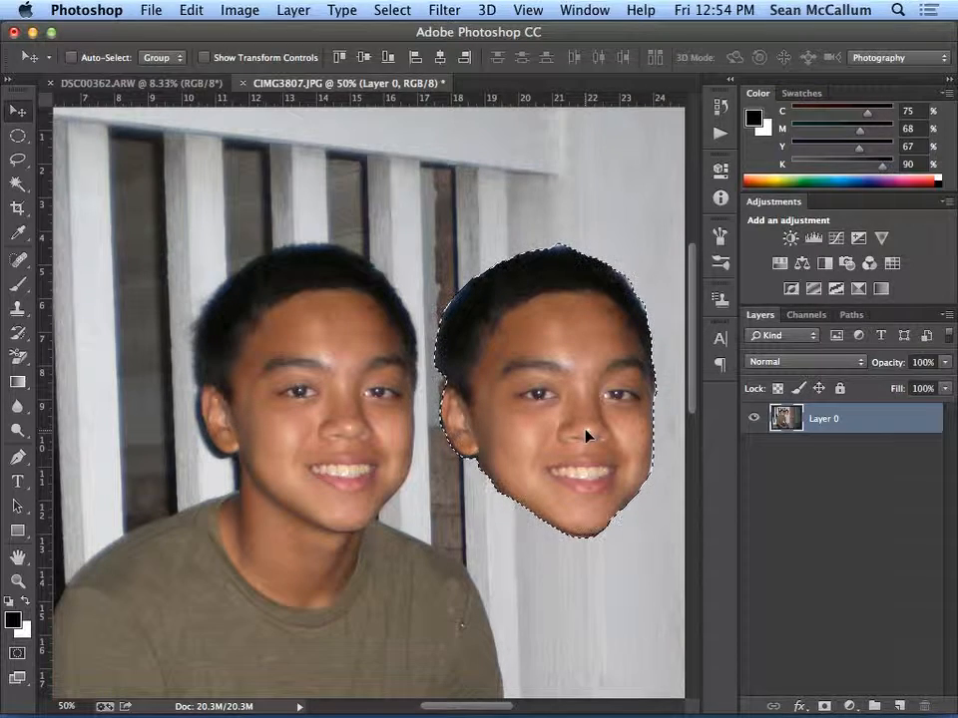
key(super+d)
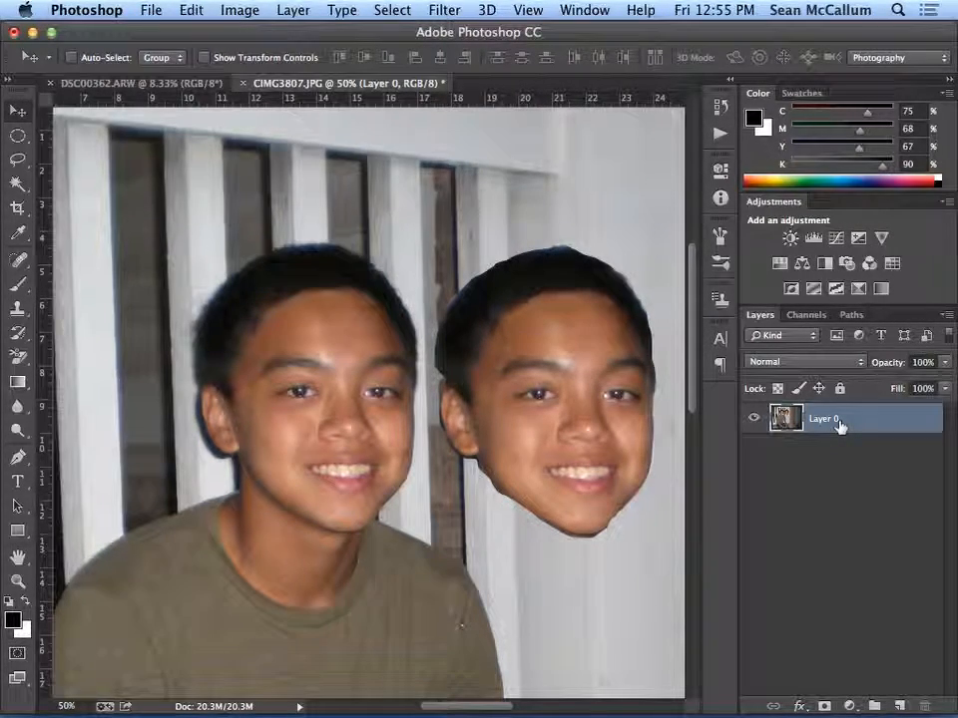
Try to move the deselected head copy on its own, and undo the move, the deselection and the duplication.
drag(590, 357, 571, 404)
key(super+z)
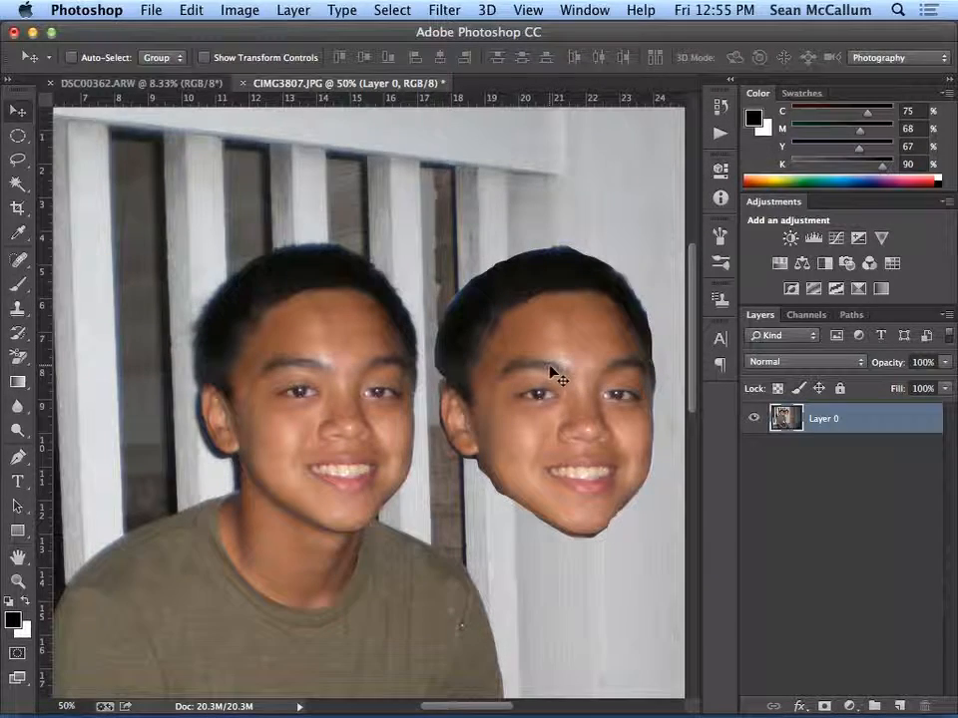
click(720, 108)
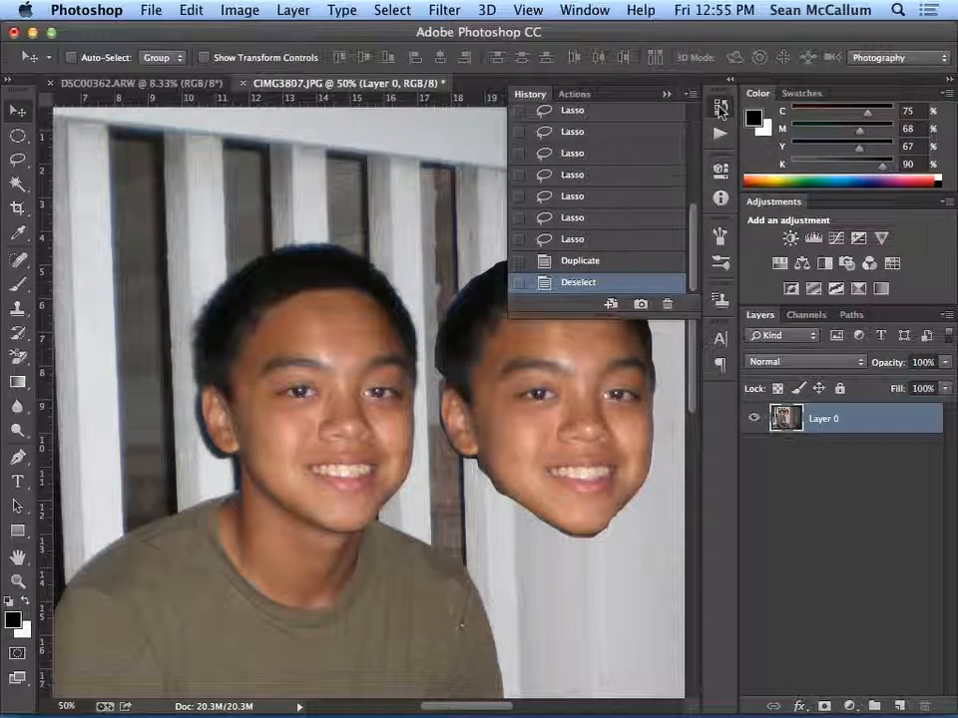
click(580, 261)
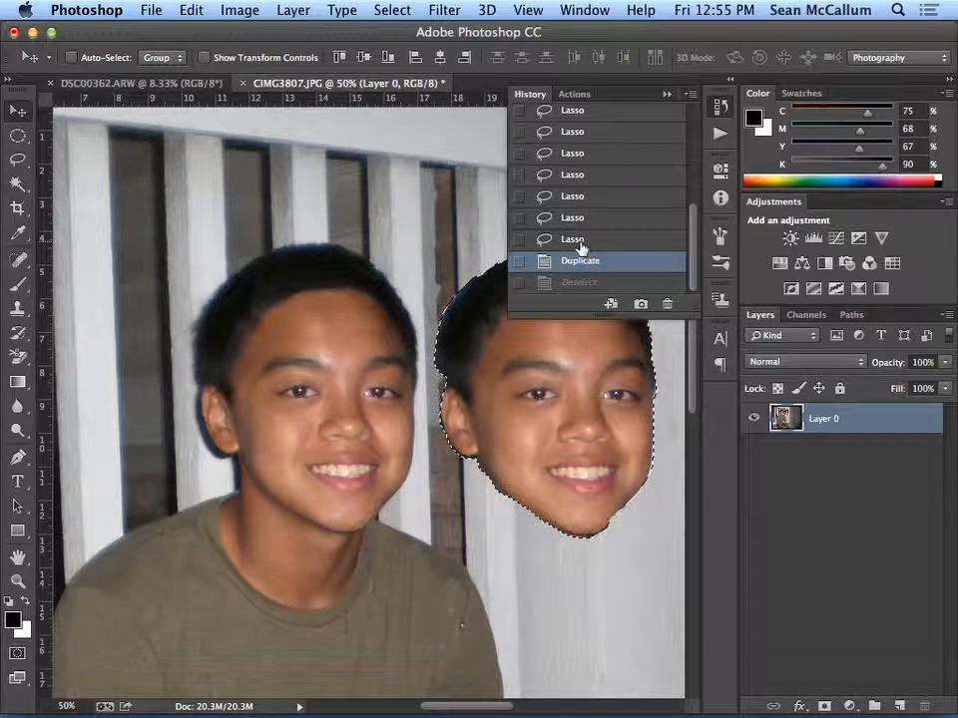
click(667, 94)
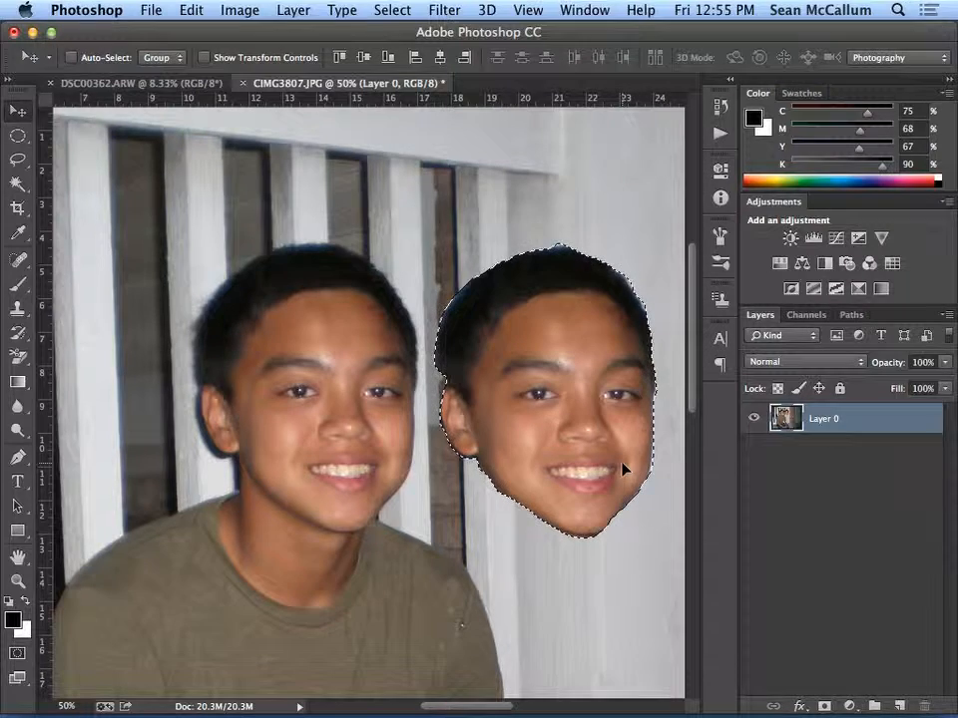
key(ctrl+z)
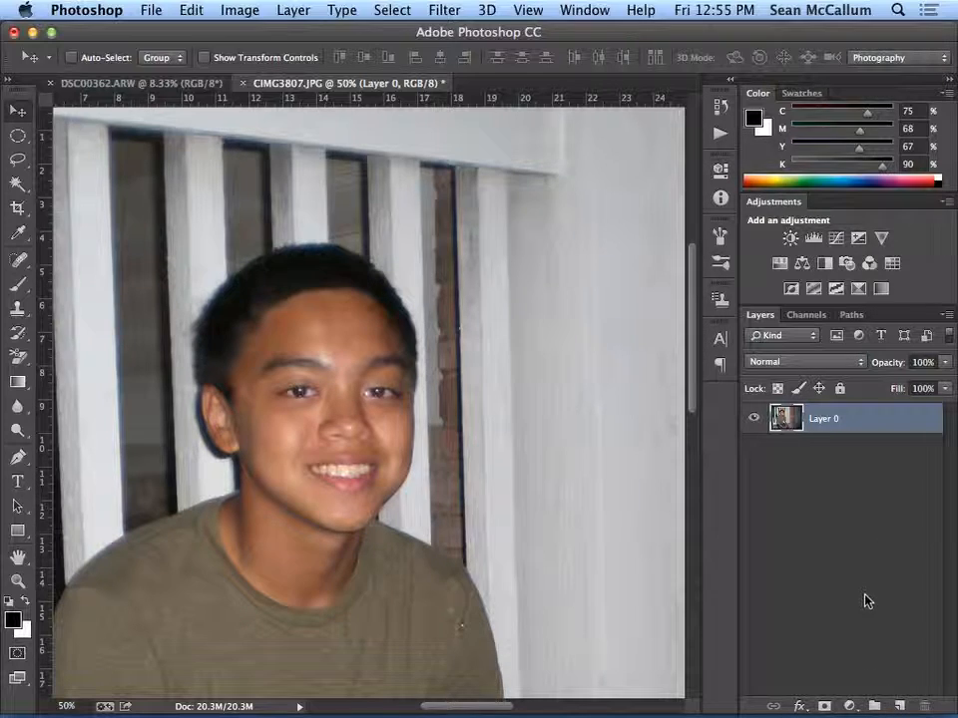
Paste the copied head as a new layer and move it to the right, partly overlapping the original head.
key(ctrl+v)
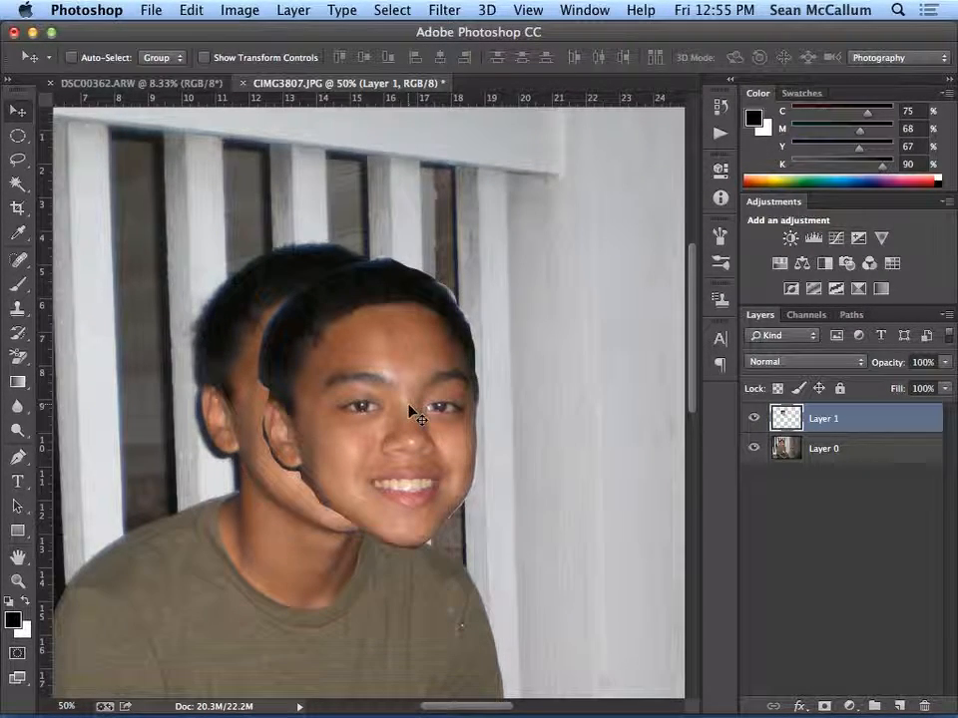
drag(416, 413, 454, 394)
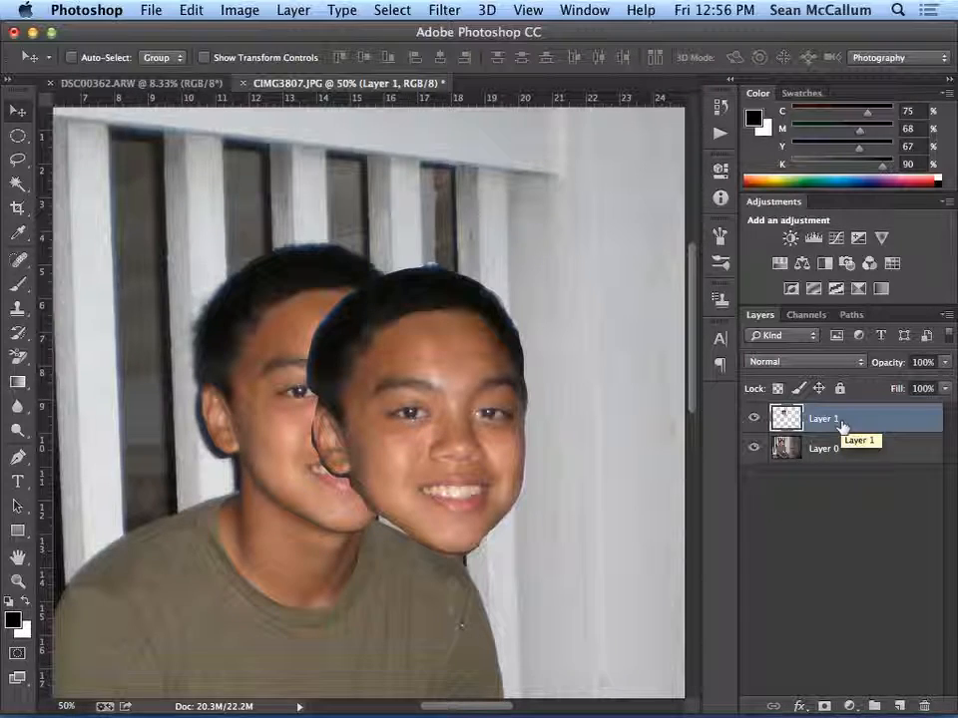
Set the pasted head layer's blend mode to Multiply and align the head exactly over the original.
click(862, 363)
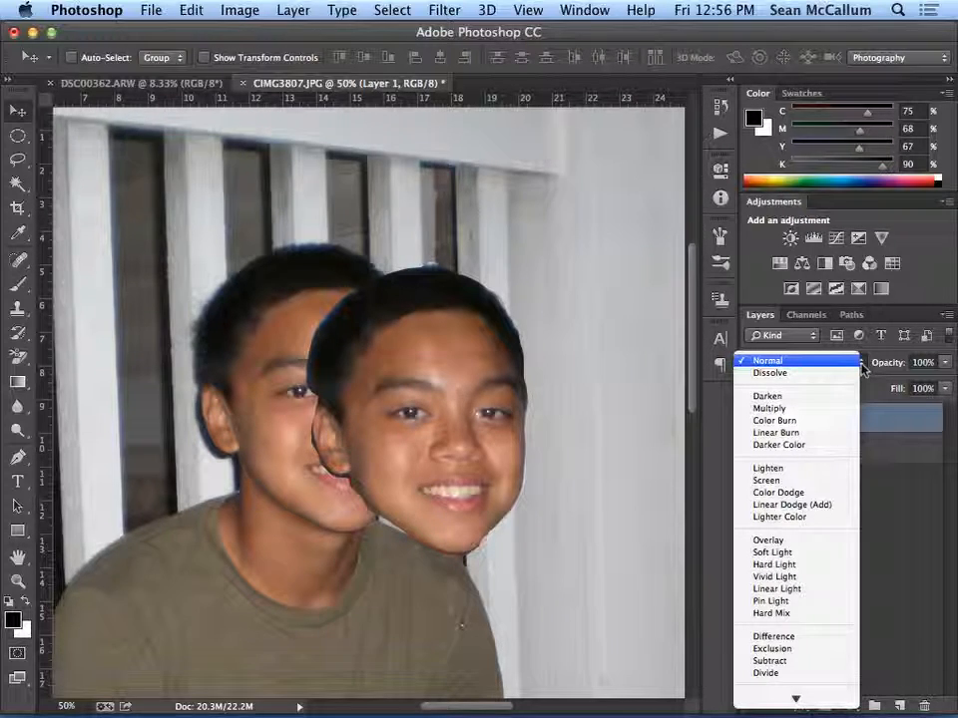
click(796, 409)
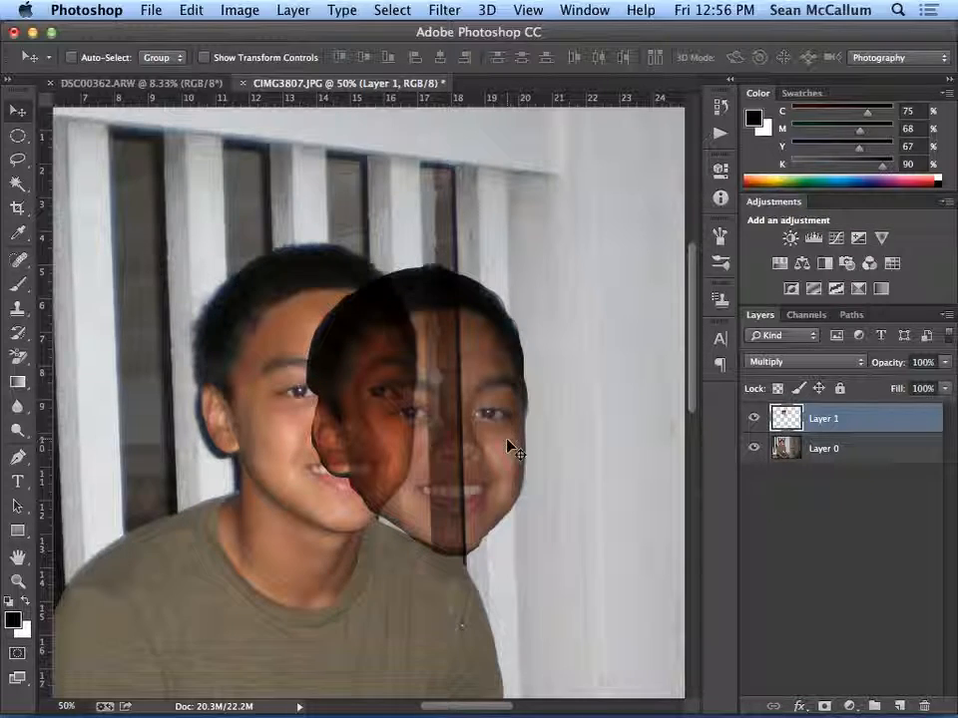
drag(509, 455, 398, 435)
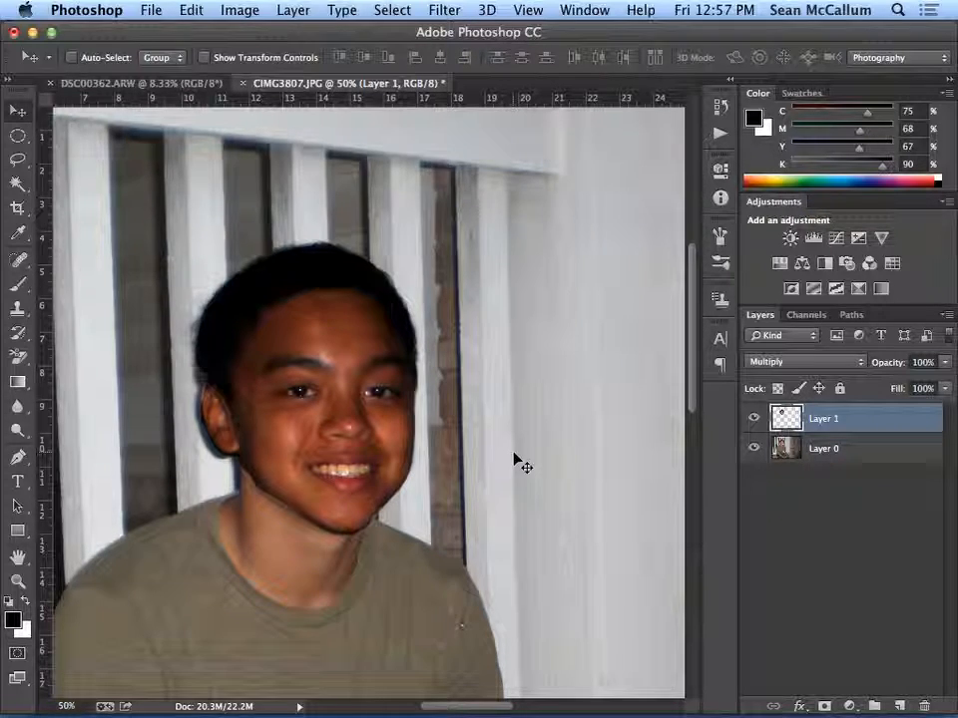
Set Layer 1's blend mode back to Normal and toggle its visibility off and on to compare.
click(860, 362)
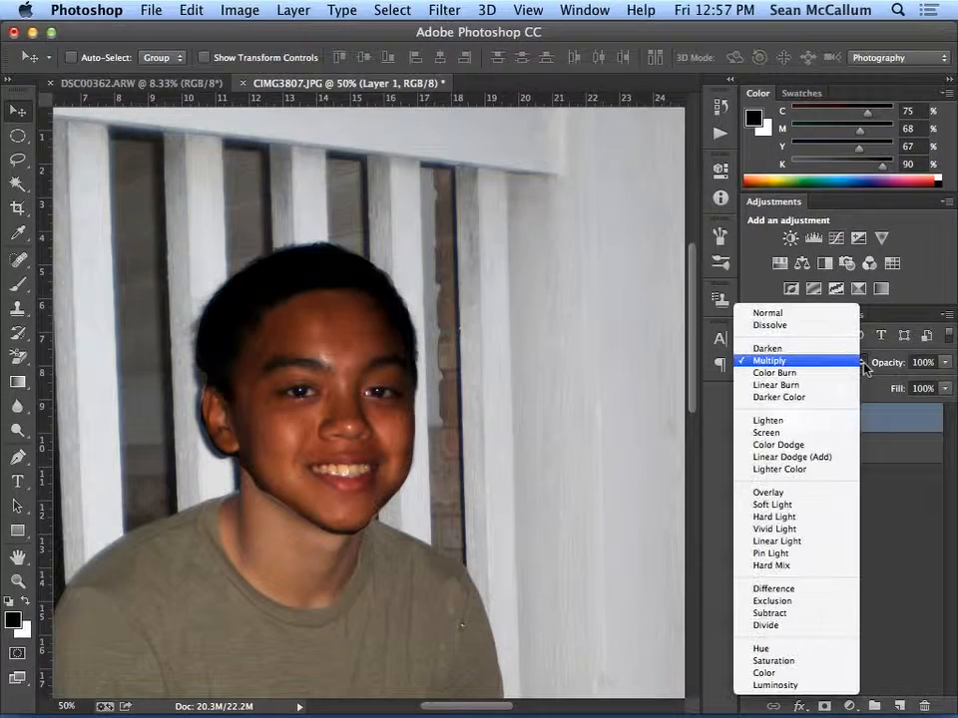
click(824, 317)
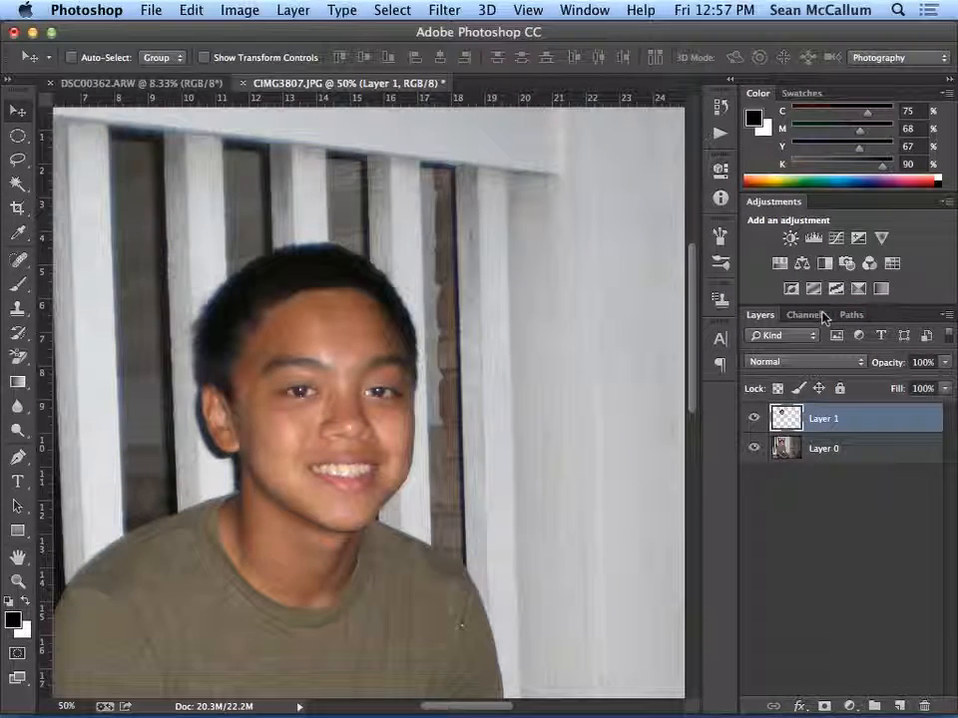
click(754, 419)
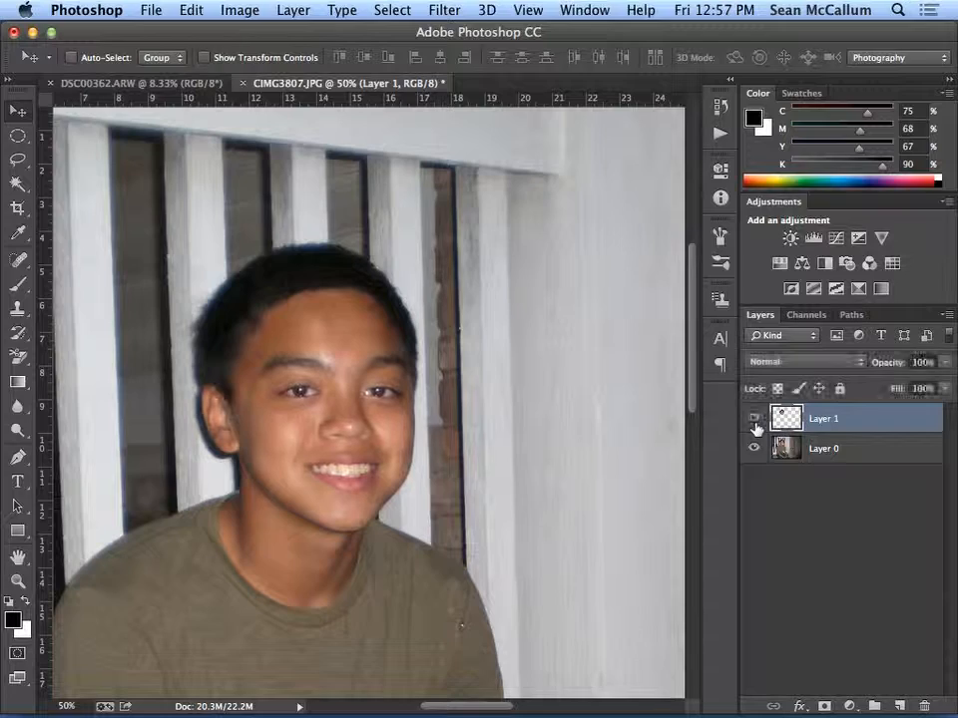
click(754, 419)
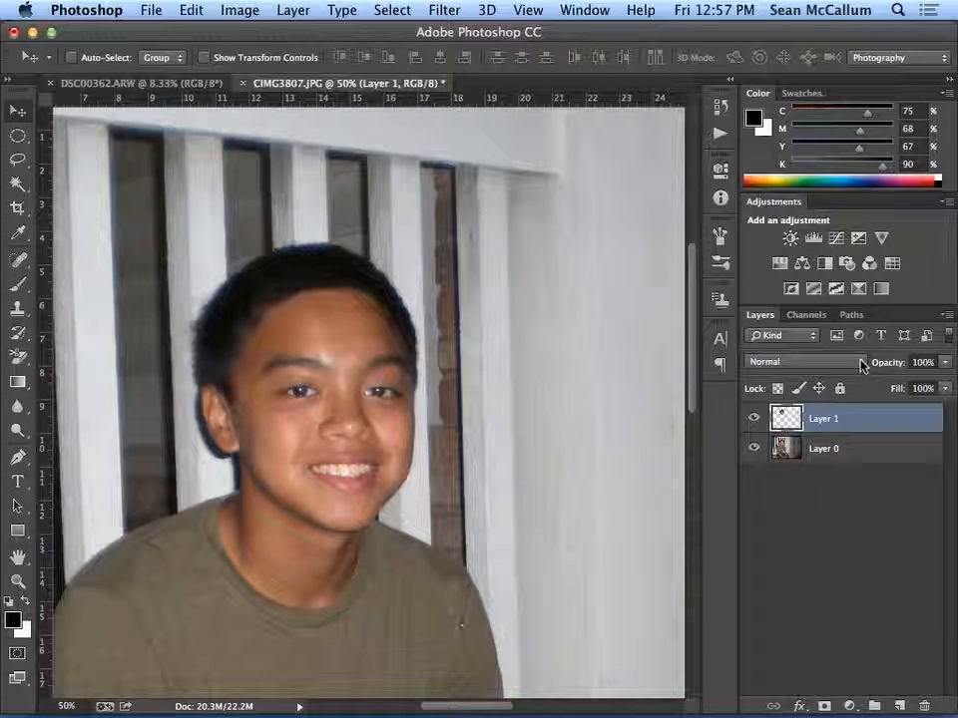
Set Layer 1's blend mode to Screen and nudge the head slightly off and back over the original.
click(862, 365)
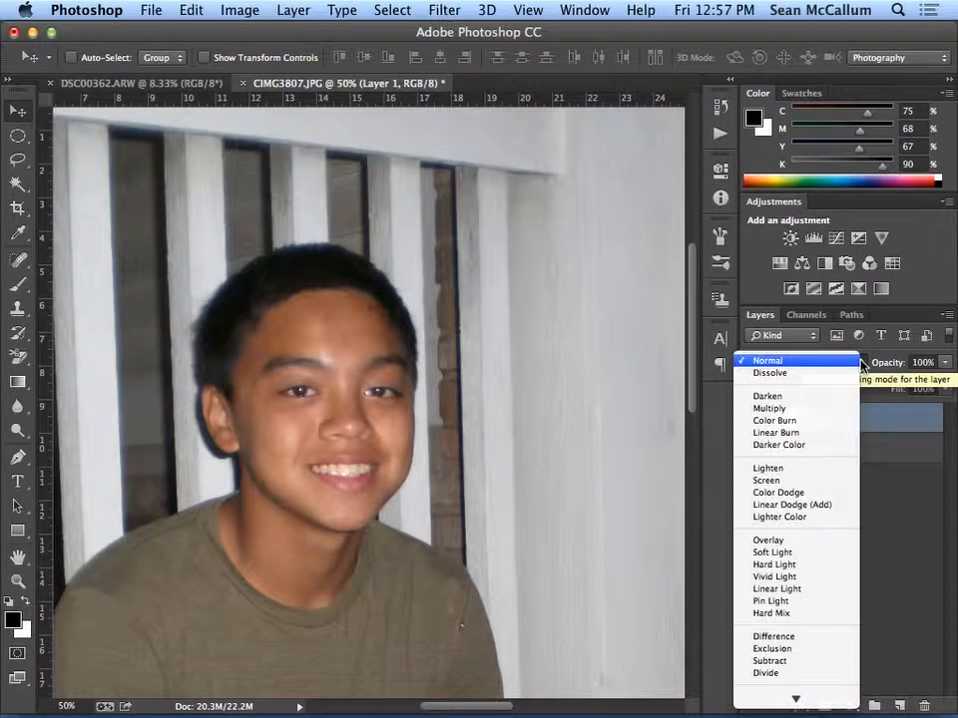
click(780, 480)
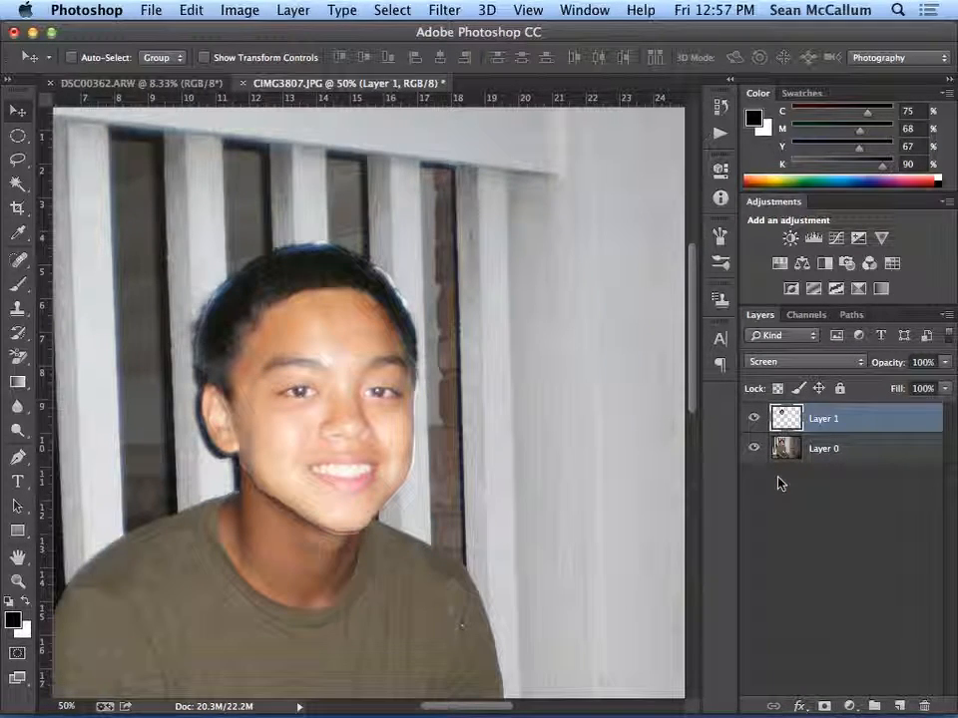
mouse_move(322, 370)
mouse_down()
mouse_move(364, 371)
mouse_move(317, 366)
mouse_move(320, 374)
mouse_up()
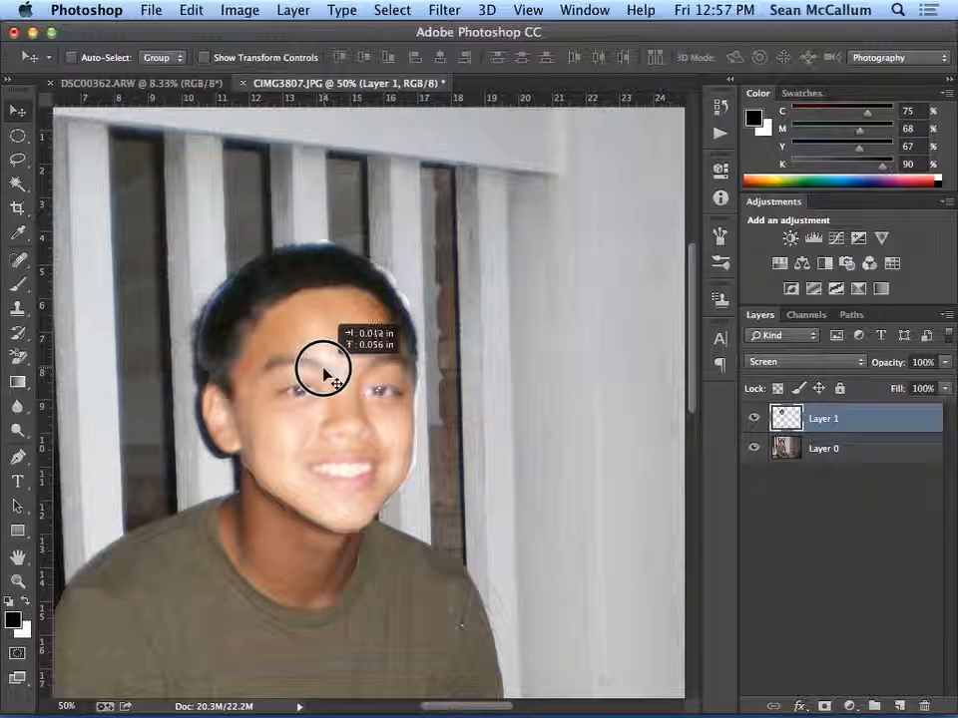
drag(323, 374, 322, 372)
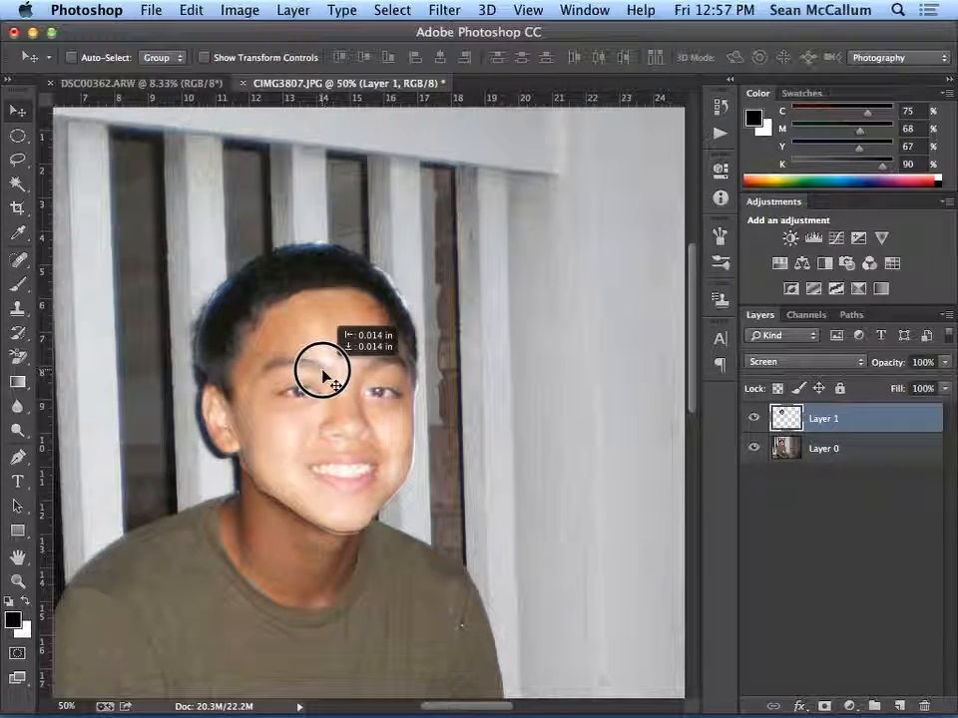
Try the Hard Light blend mode on Layer 1, switch it to Linear Light and fine-tune the head's alignment.
click(831, 362)
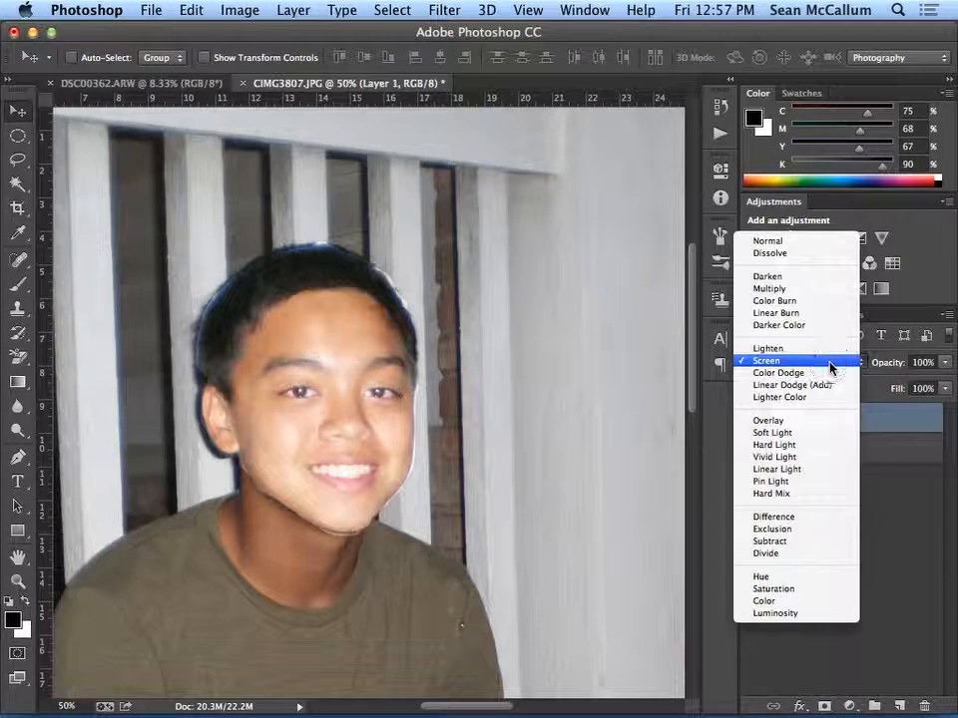
click(783, 446)
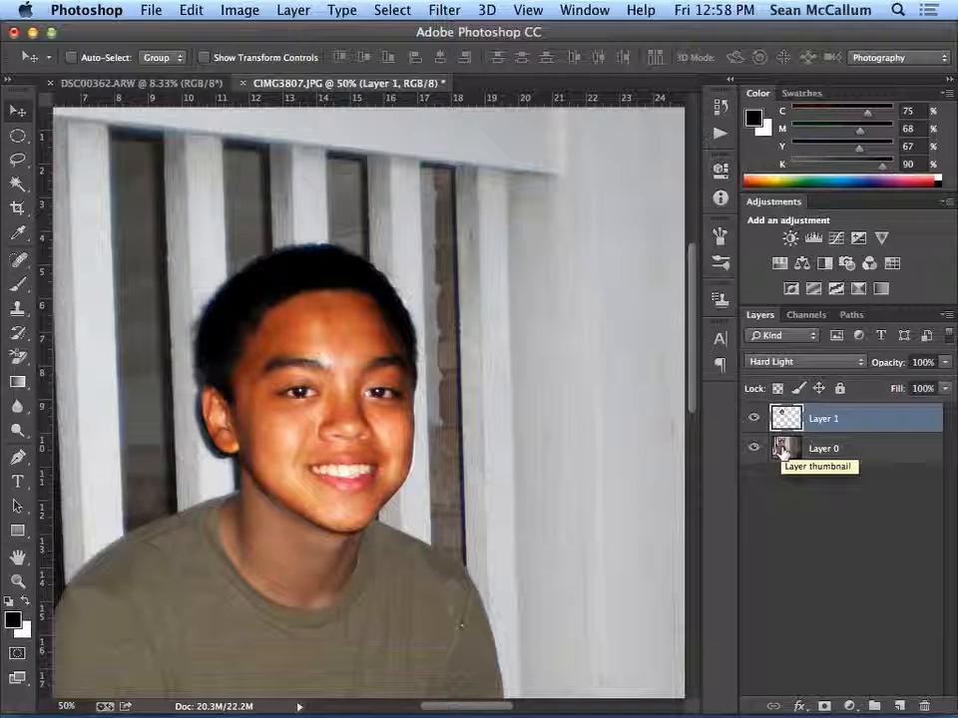
click(812, 364)
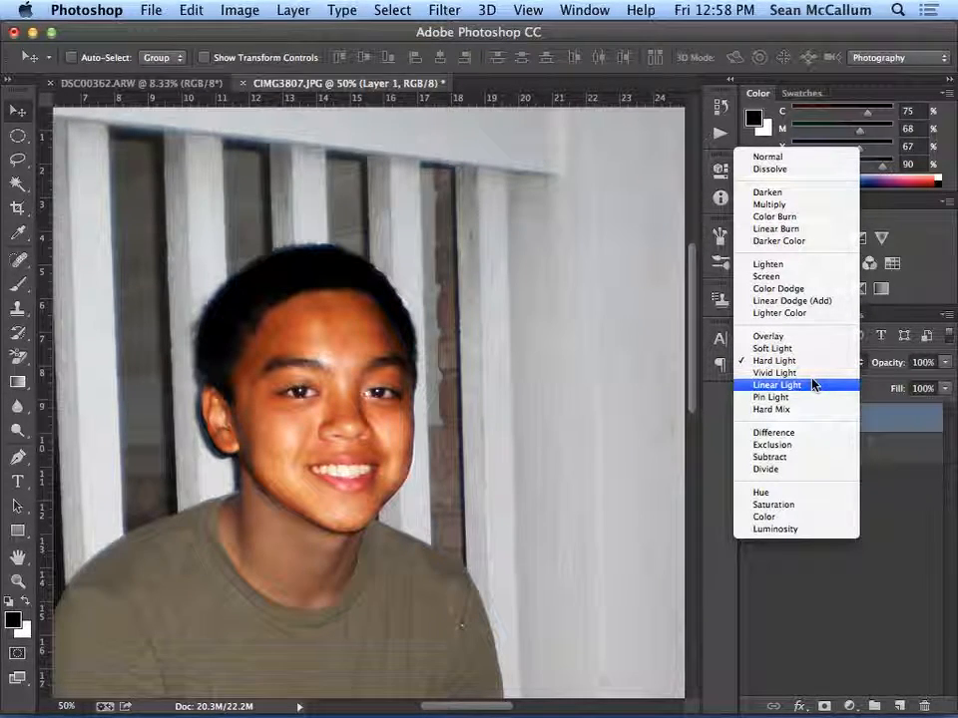
click(813, 384)
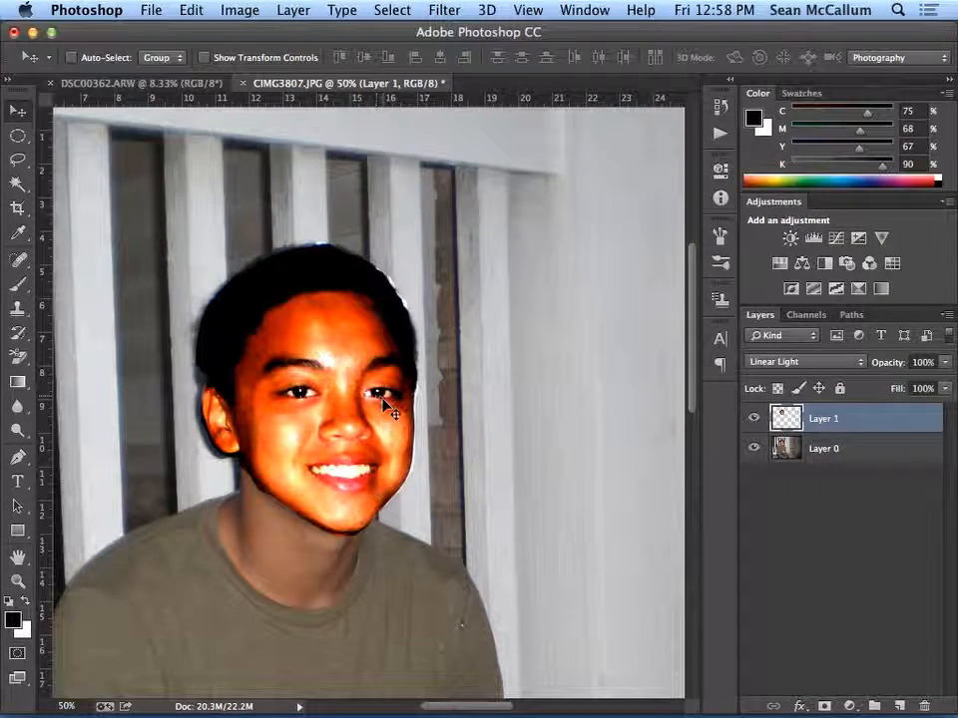
mouse_move(385, 401)
mouse_down()
mouse_move(500, 399)
mouse_move(384, 395)
mouse_move(386, 403)
mouse_up()
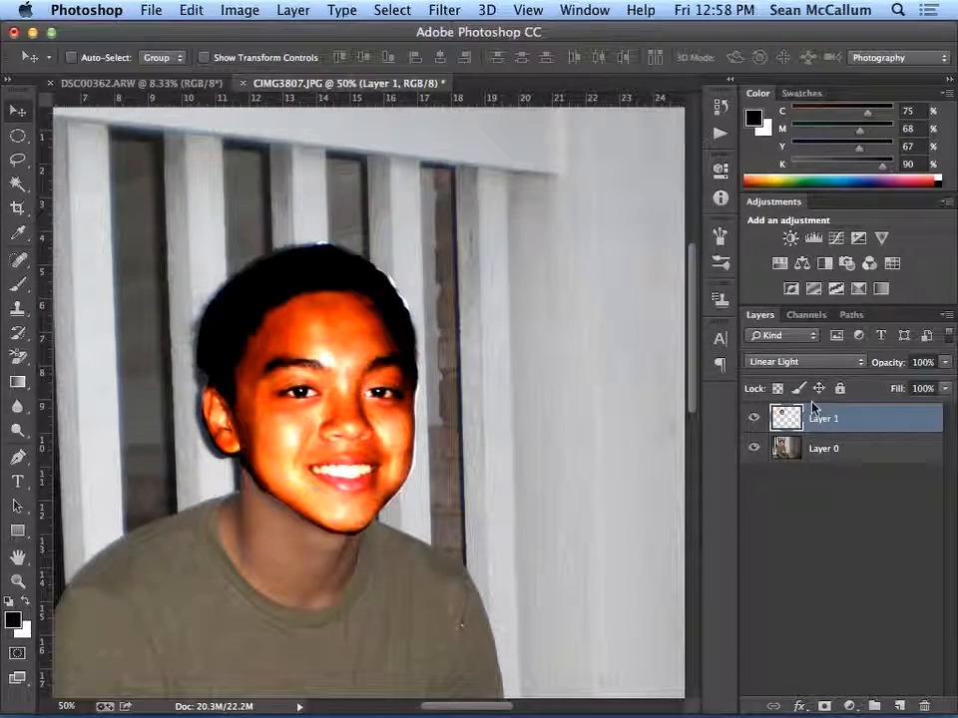
click(851, 362)
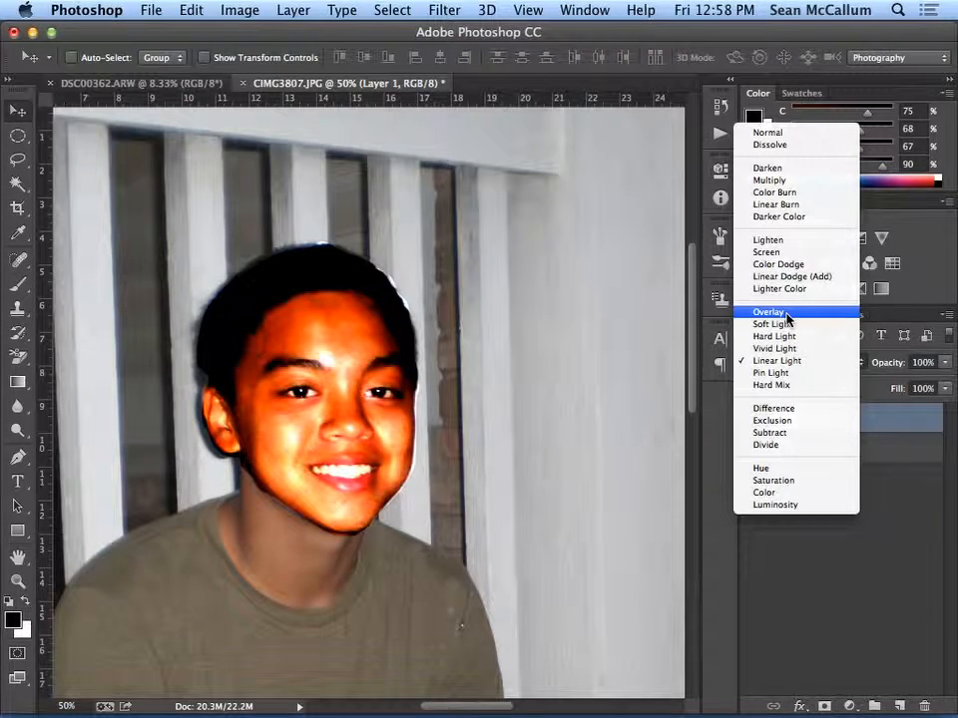
click(872, 548)
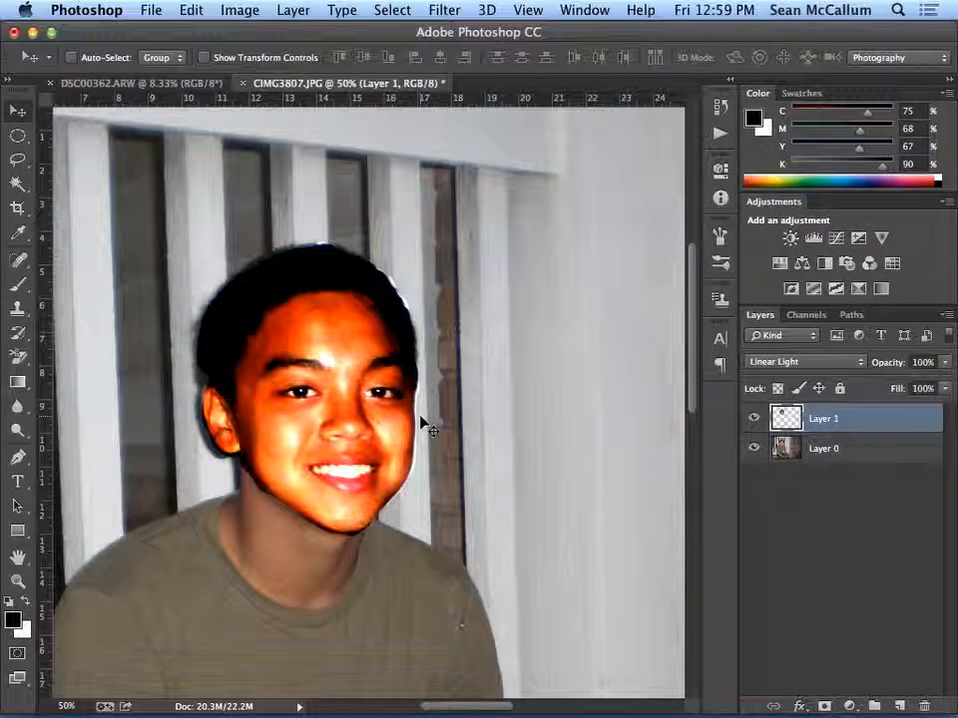
Switch from the Elliptical Marquee to the Rectangular Marquee tool.
click(24, 139)
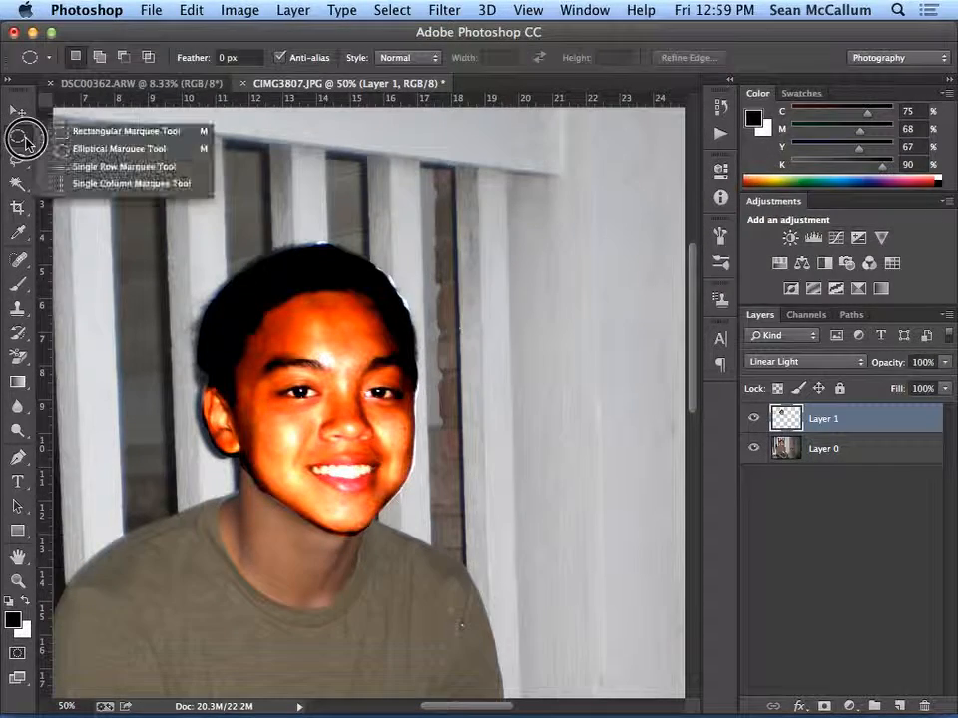
click(86, 130)
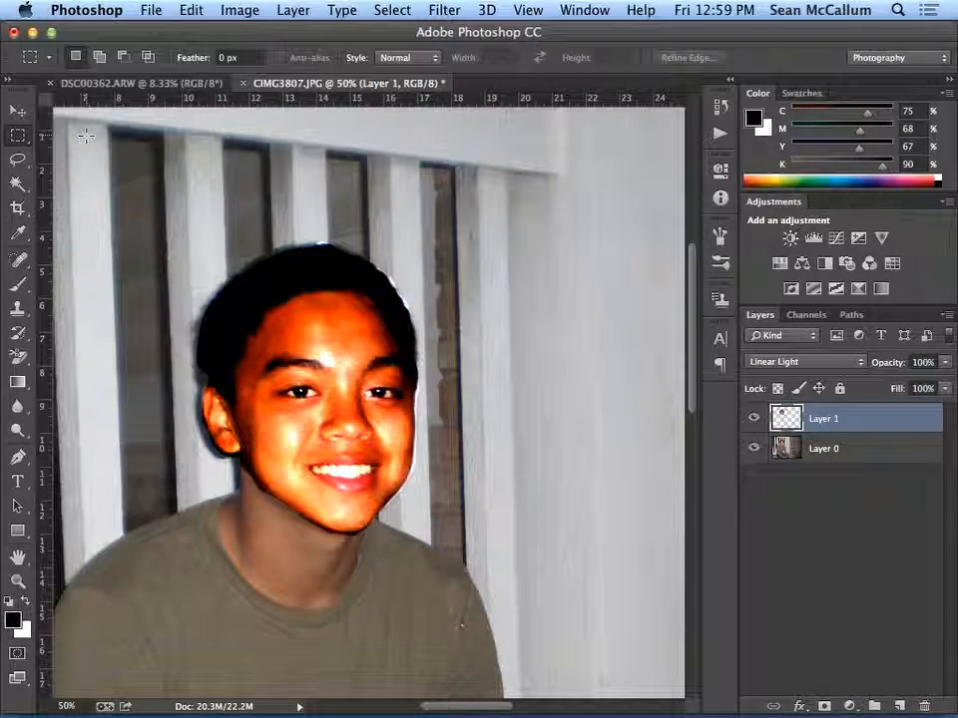
Outline a loose straight-edged selection around the boy's head with the Polygonal Lasso tool and deselect it.
click(22, 163)
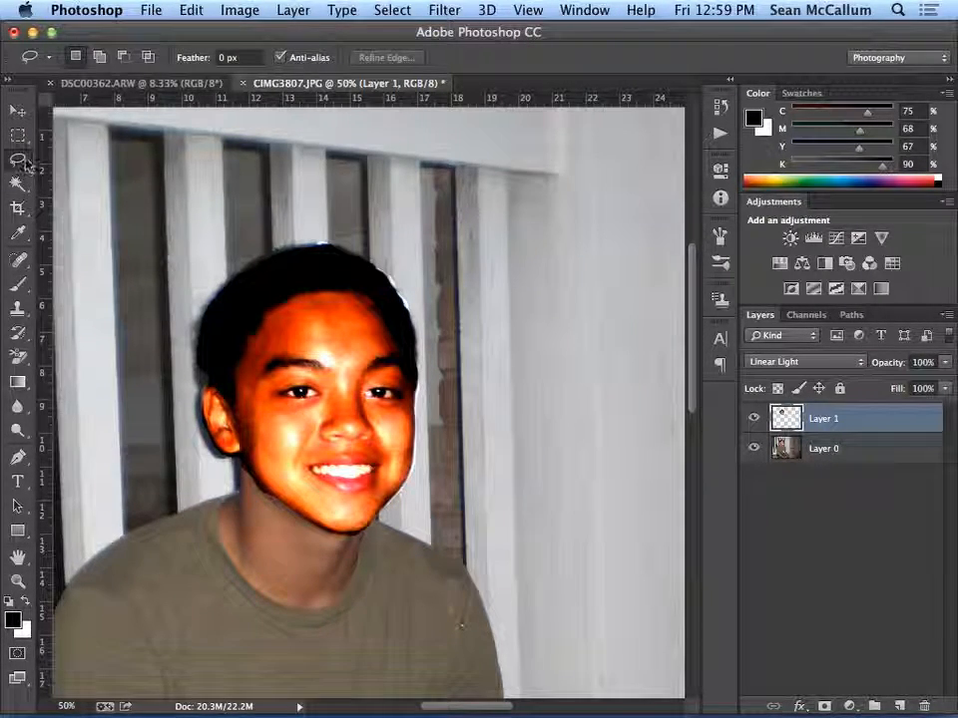
click(24, 162)
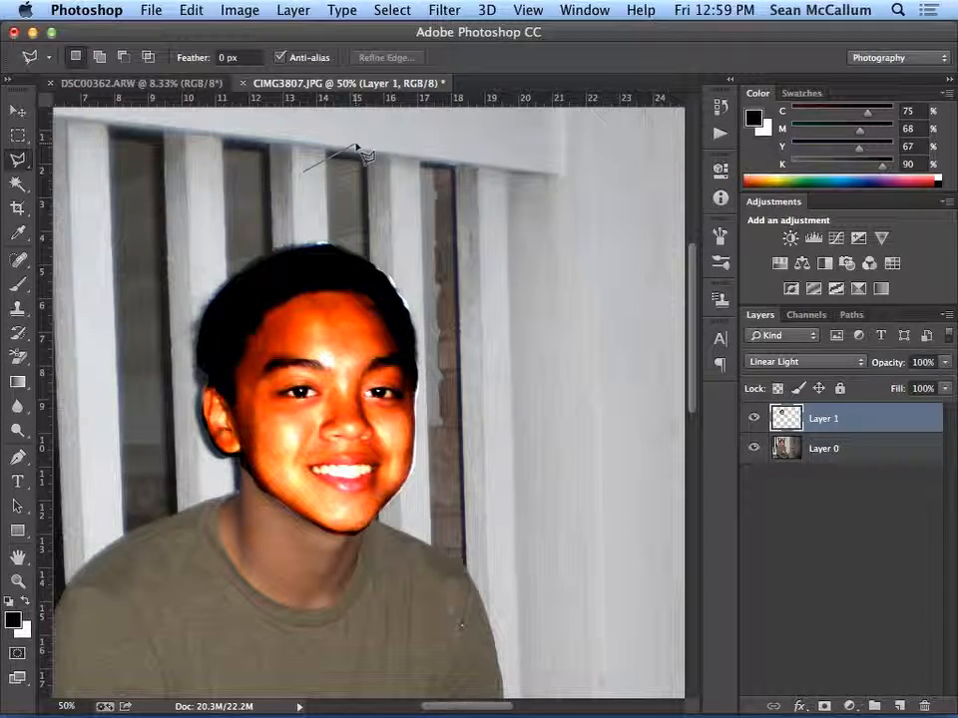
click(398, 160)
click(457, 224)
click(467, 340)
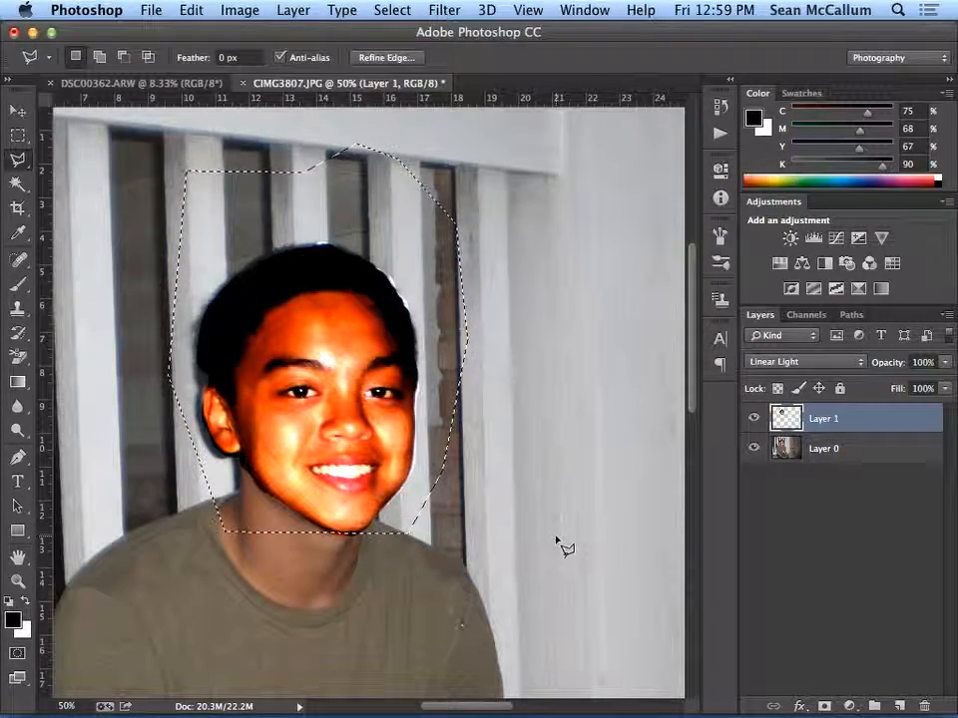
key(super+d)
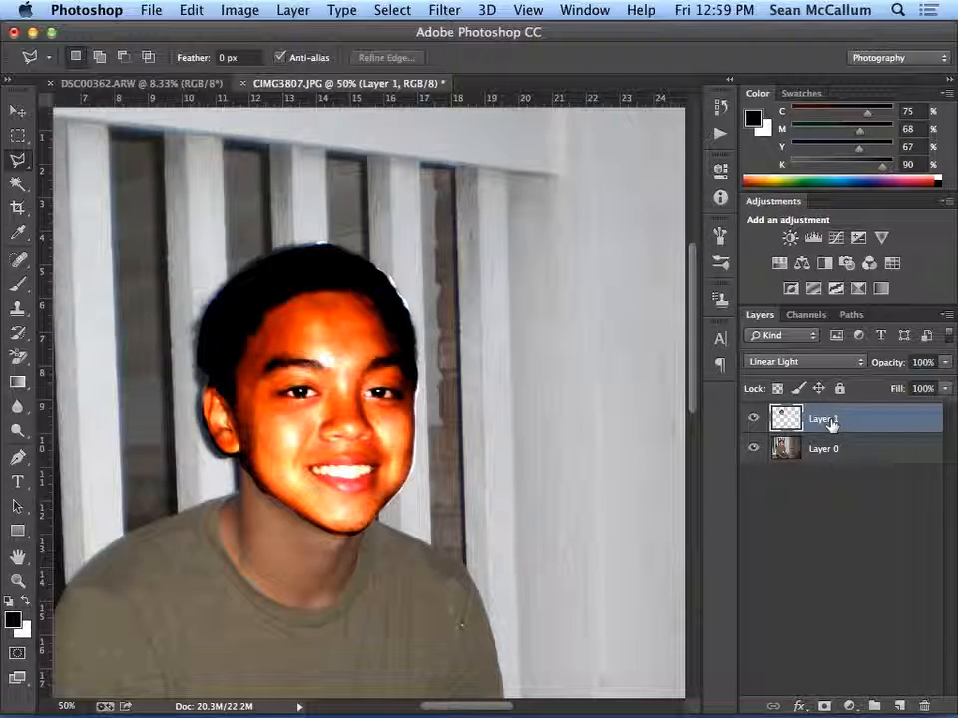
Compare the photo with and without Layer 1, set its blend mode to Normal, and hide it with Layer 0 selected.
click(754, 419)
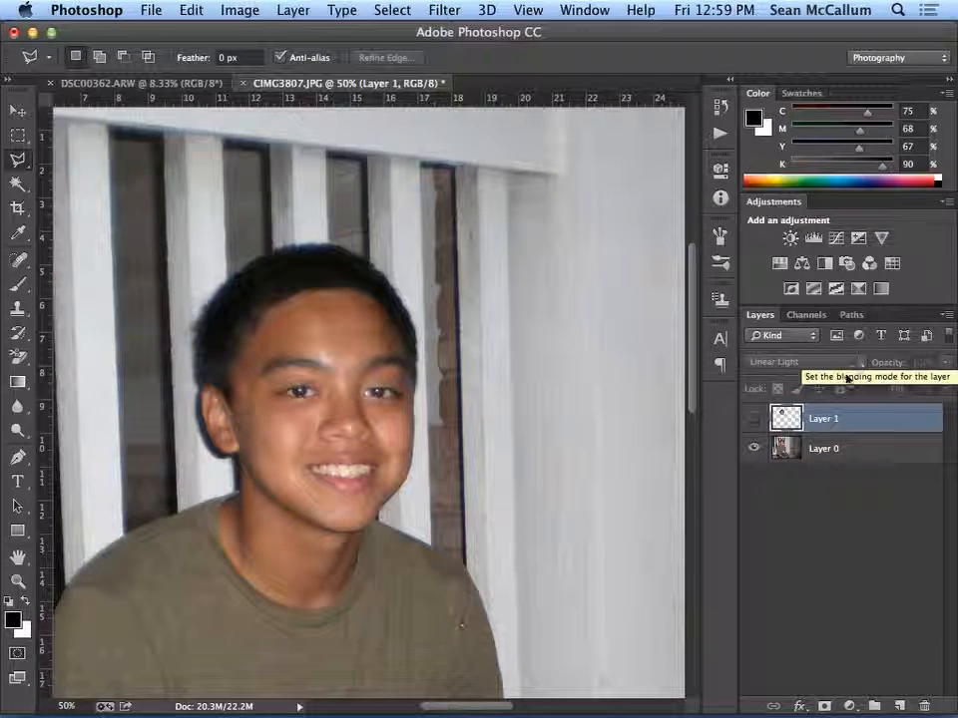
click(753, 419)
click(854, 367)
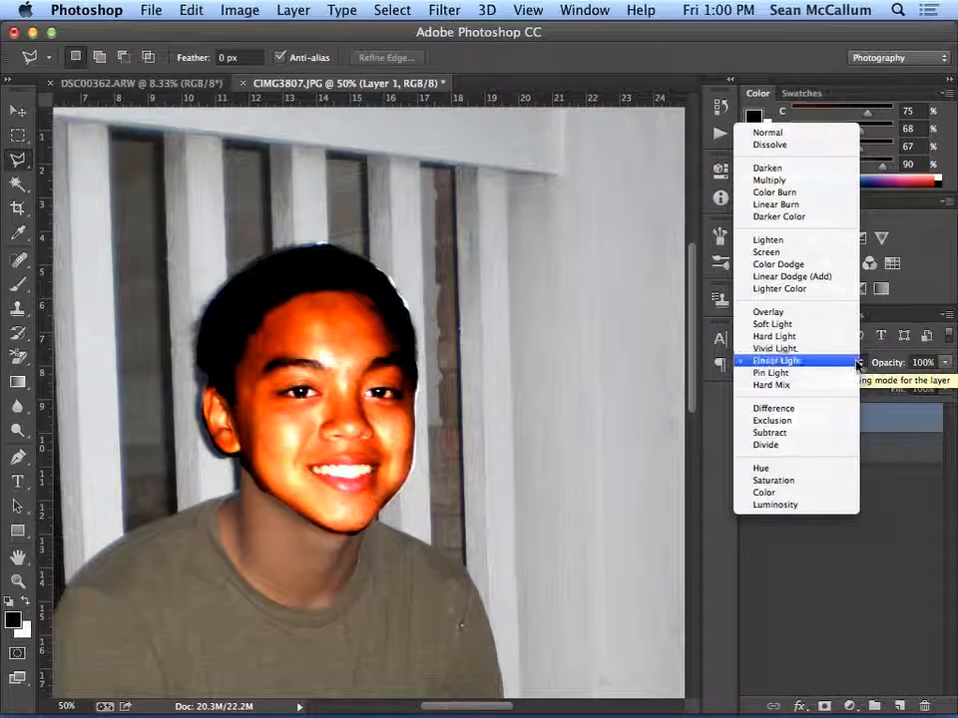
click(785, 134)
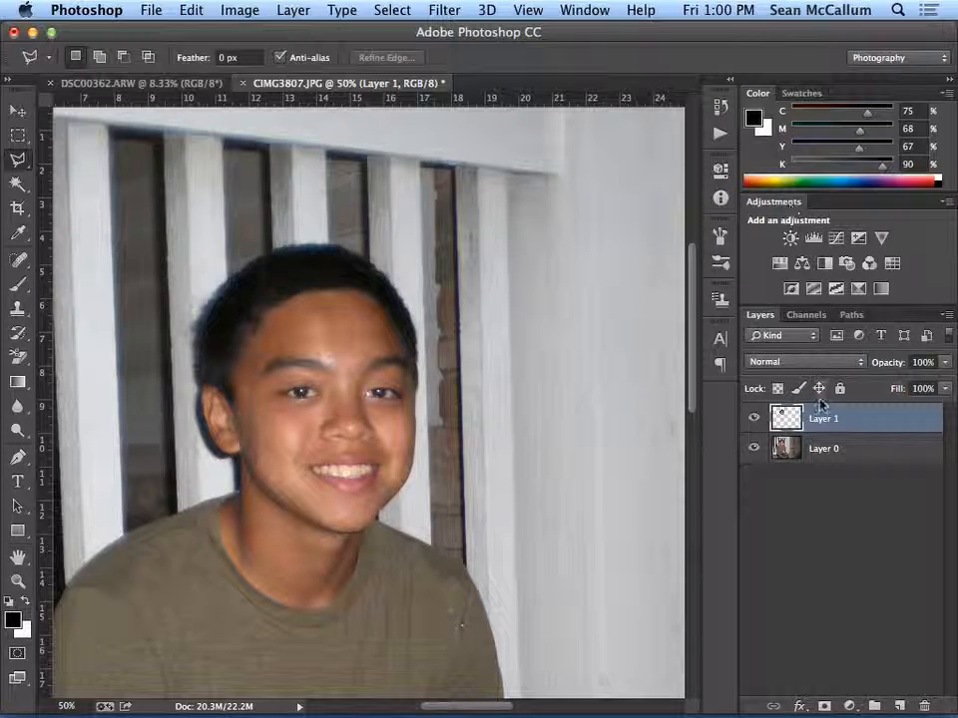
click(829, 457)
click(755, 418)
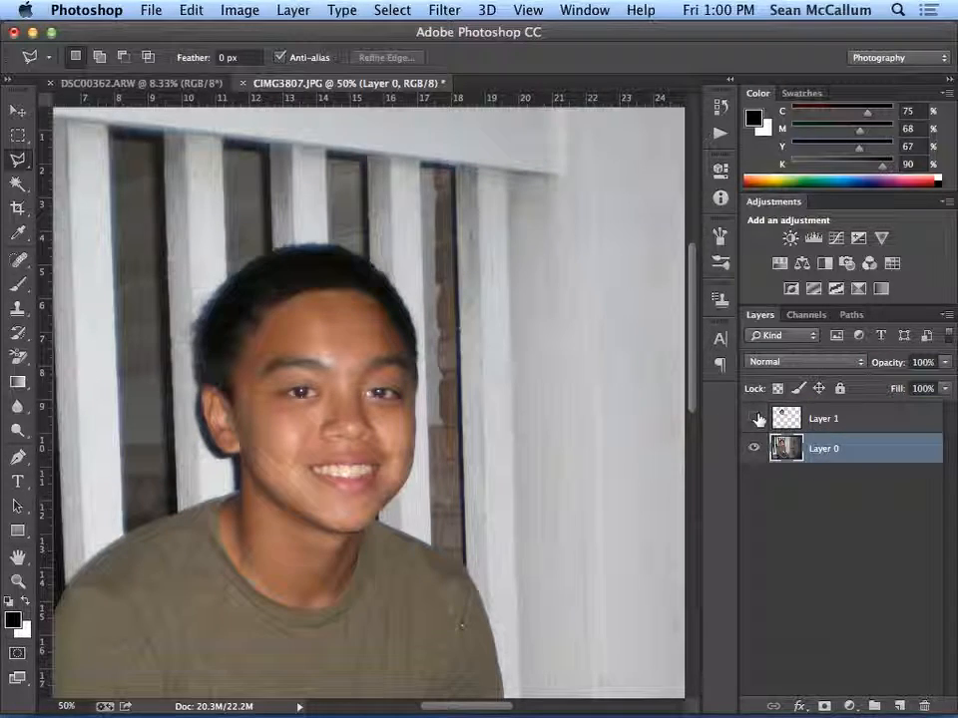
Add a Brightness/Contrast adjustment layer clipped to Layer 0, with brightness -7 and contrast 56.
click(295, 11)
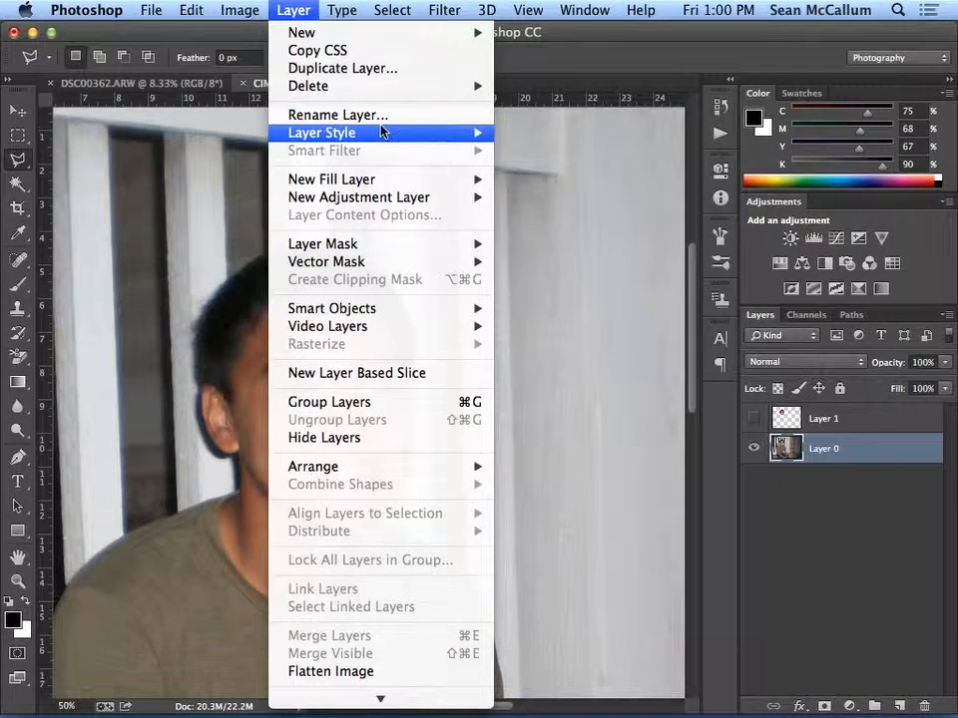
mouse_move(408, 200)
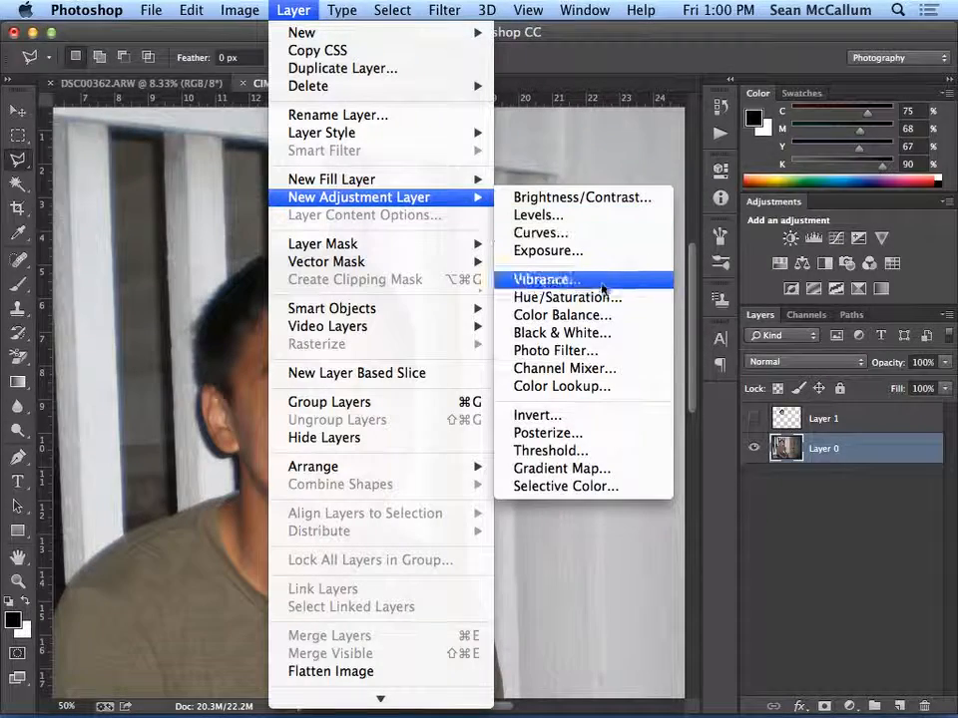
click(613, 197)
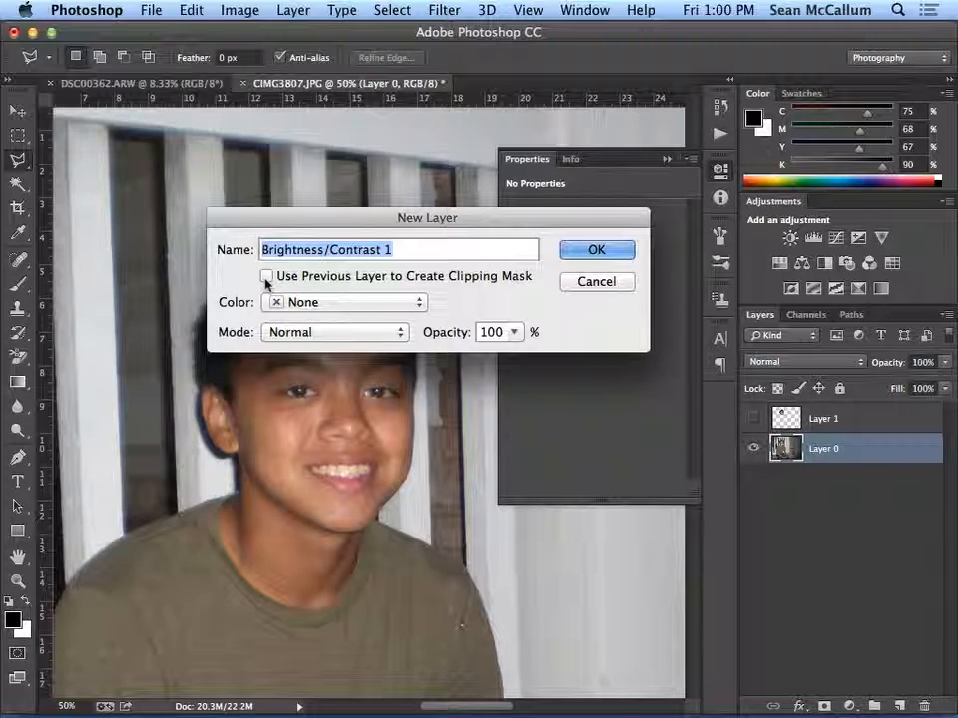
click(266, 278)
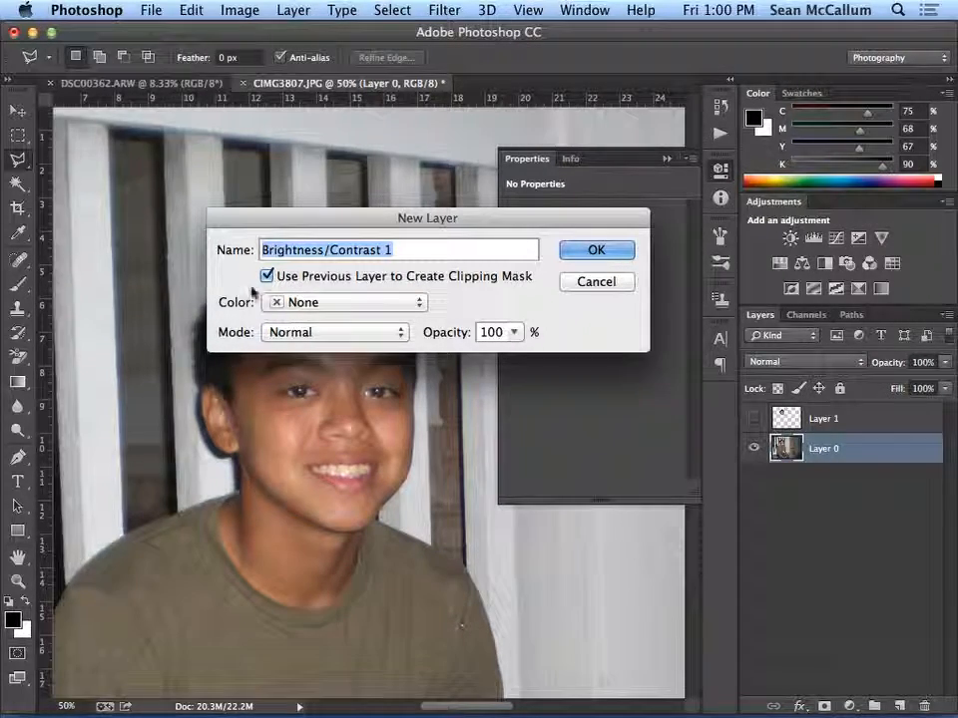
click(596, 251)
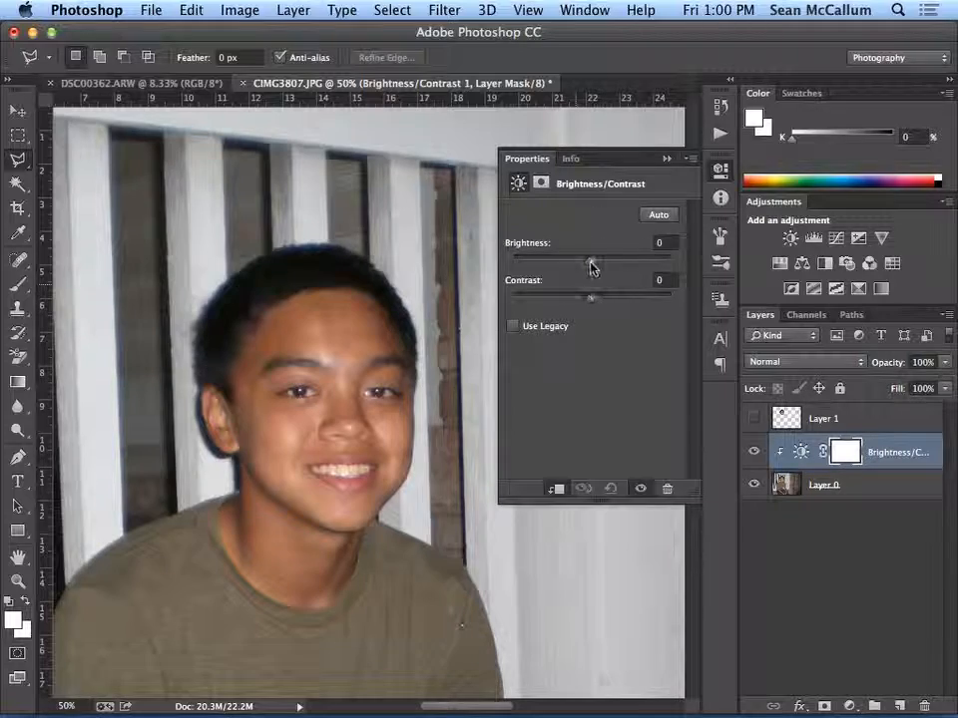
drag(596, 265, 638, 304)
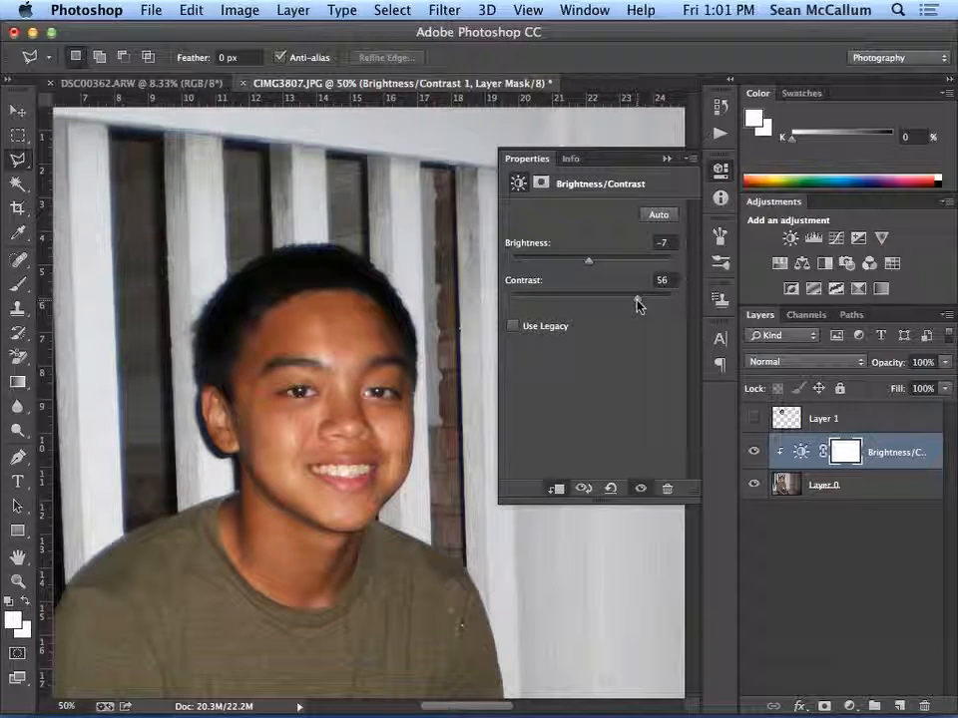
click(666, 160)
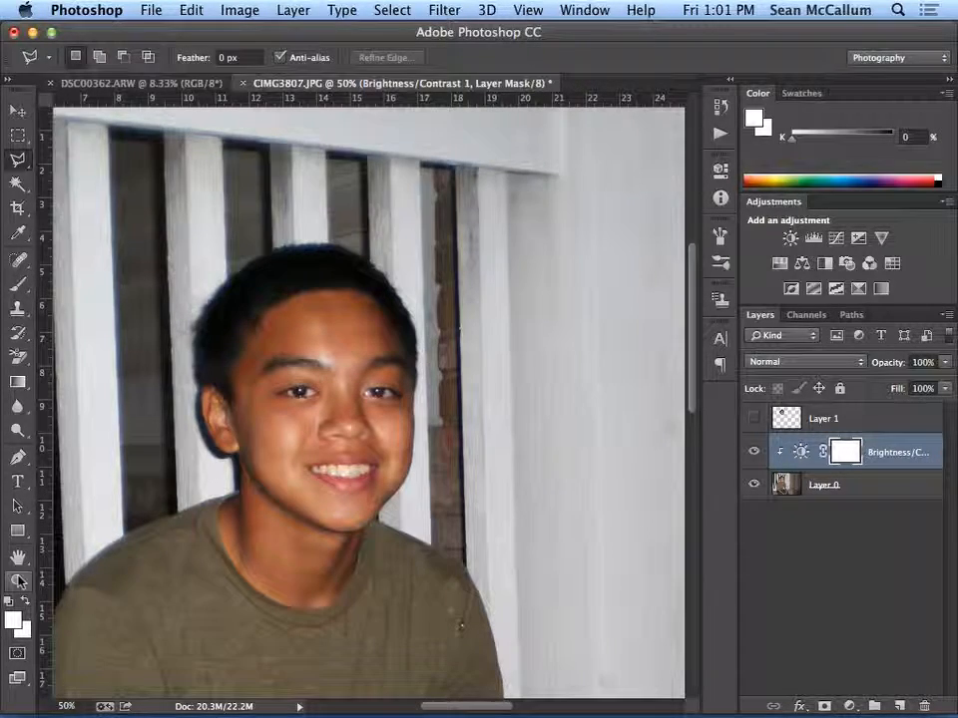
Examine the adjusted photo up close and at 25% zoom, and review the available blend modes and adjustment layer types.
click(354, 484)
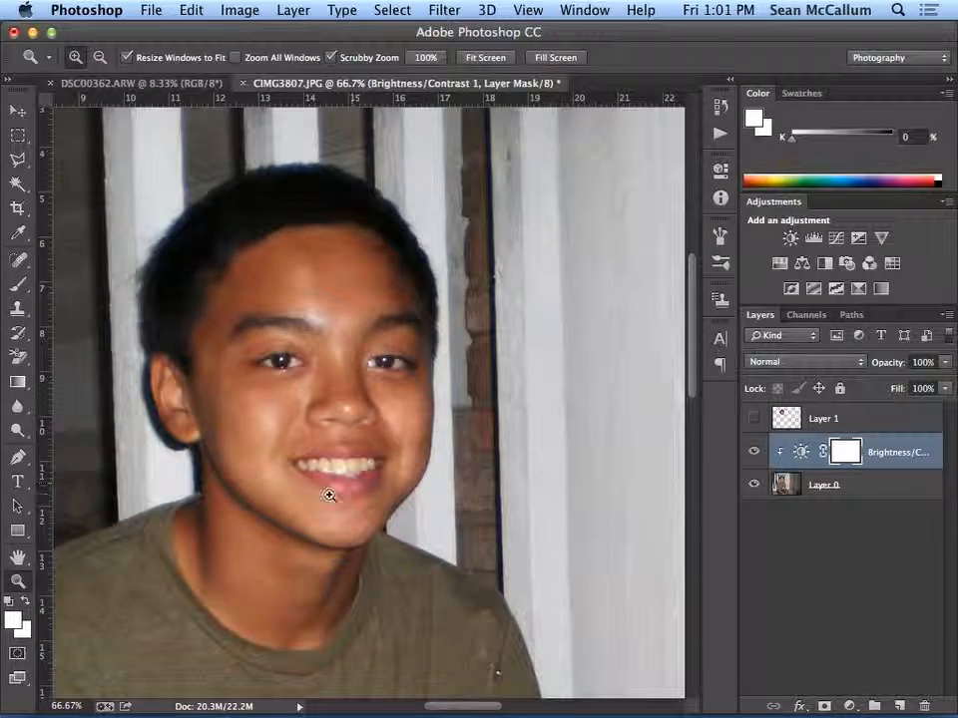
alt+click(349, 504)
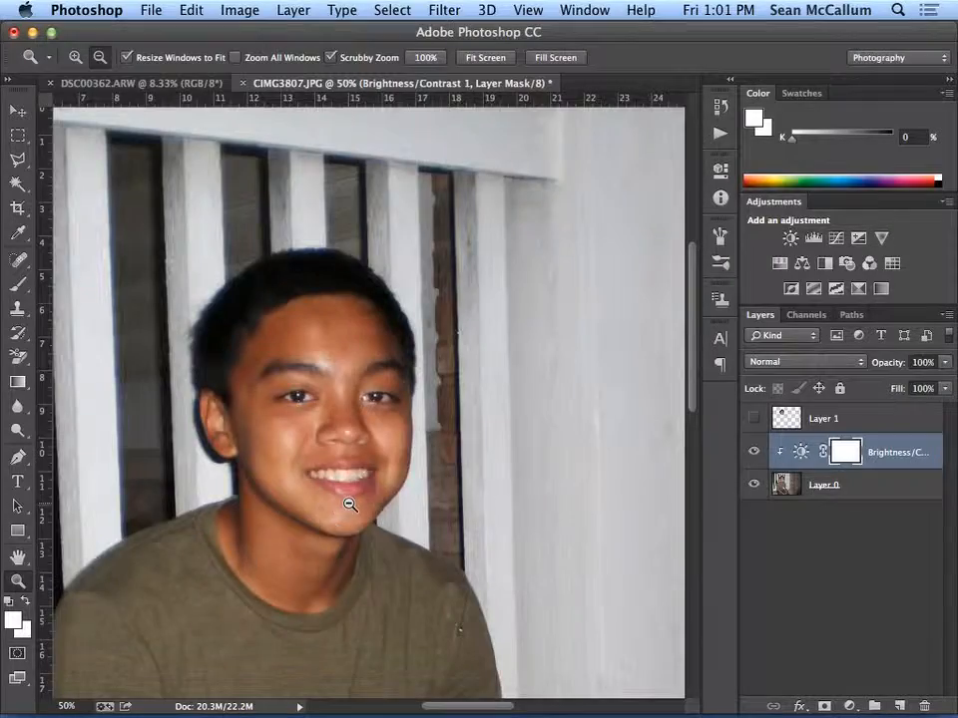
alt+click(349, 504)
alt+click(349, 504)
scroll(388, 594, down, 5)
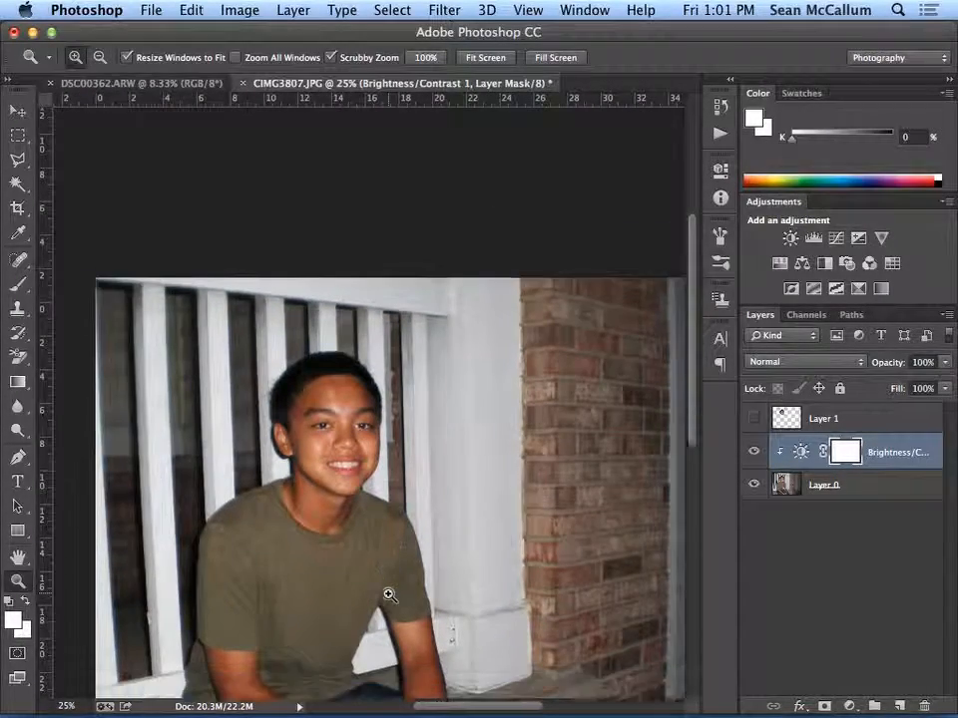
scroll(388, 596, up, 3)
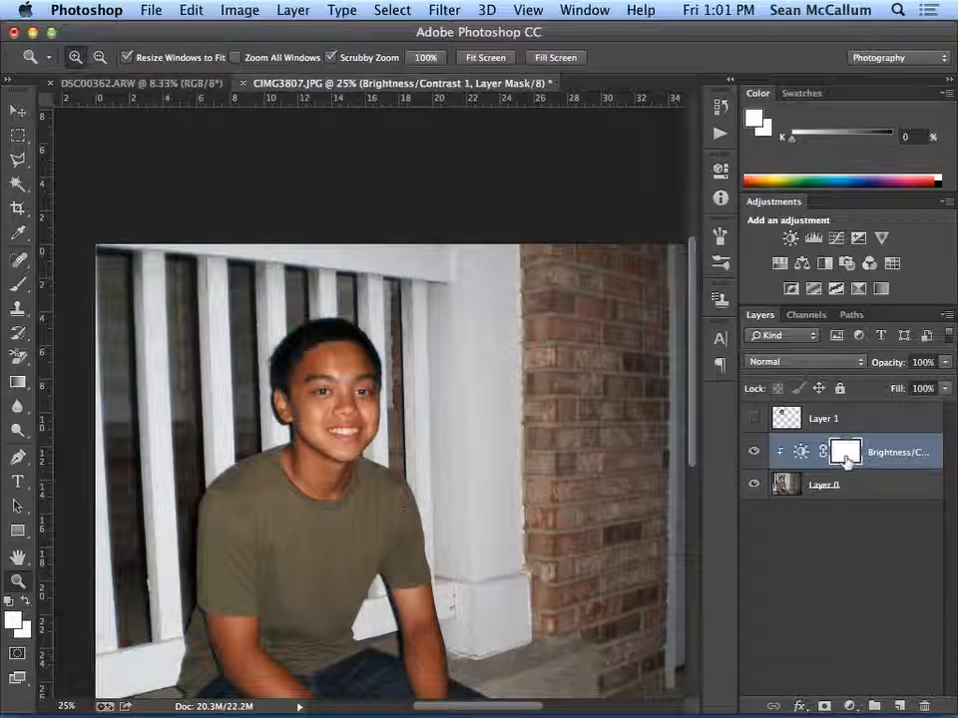
click(863, 363)
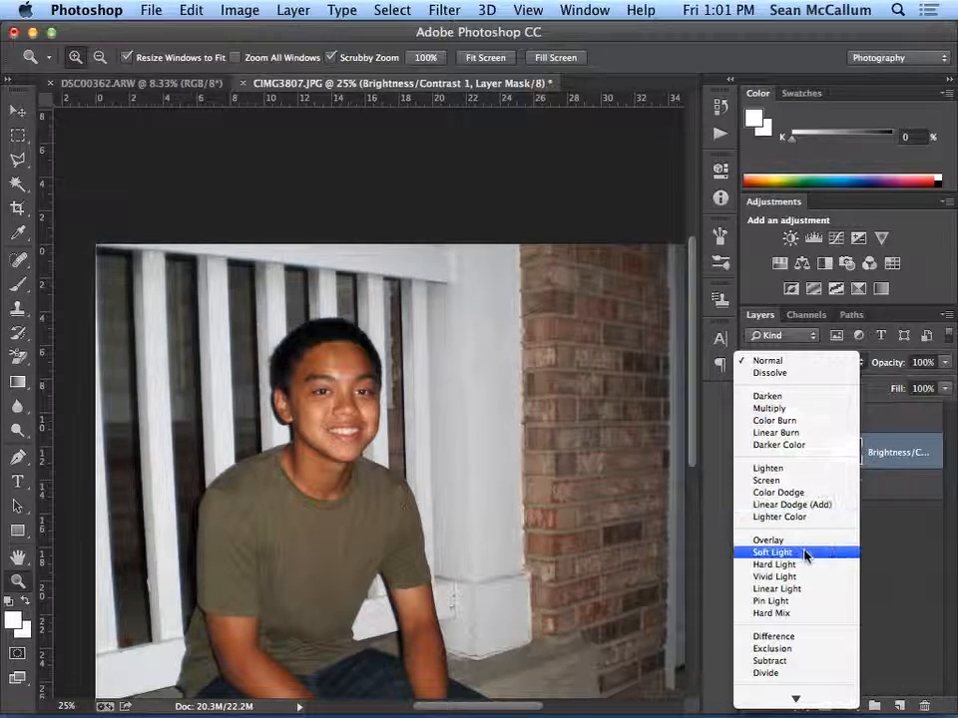
click(861, 367)
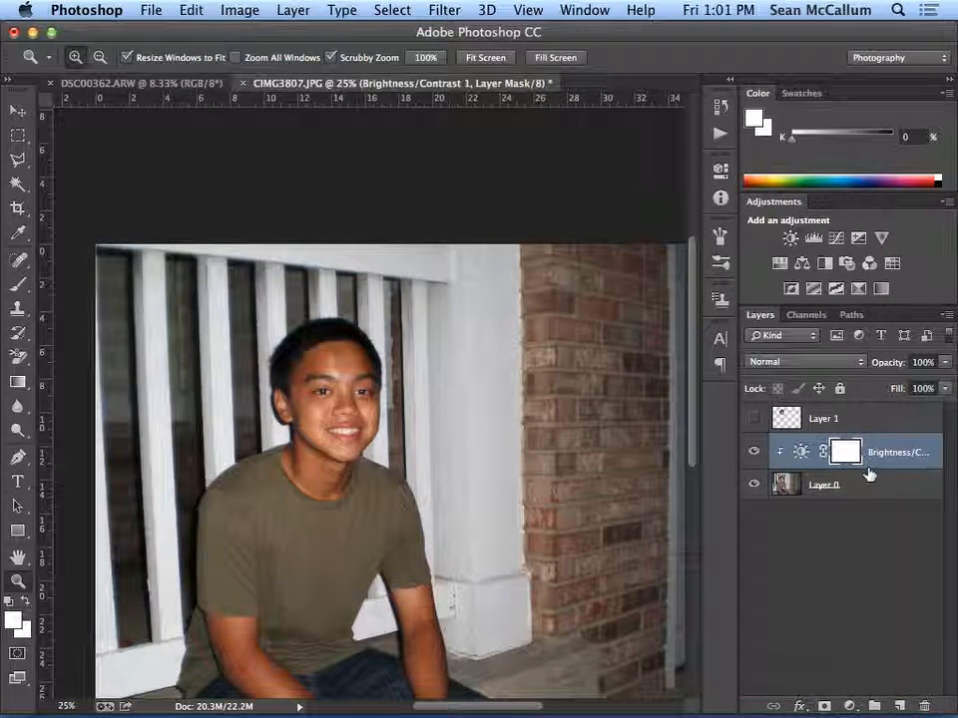
click(281, 10)
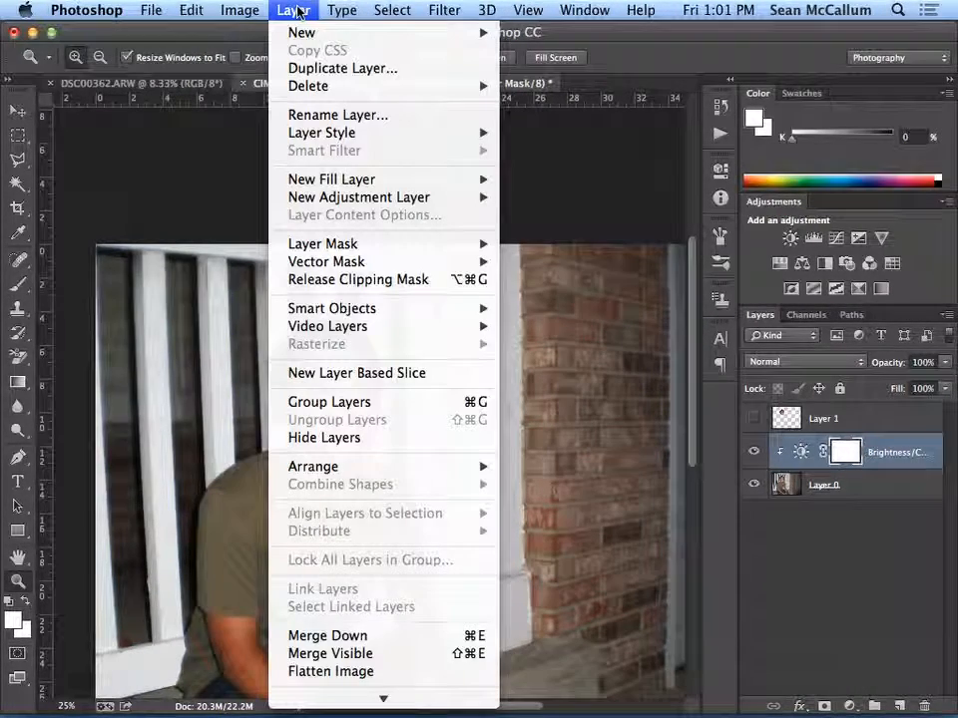
mouse_move(393, 200)
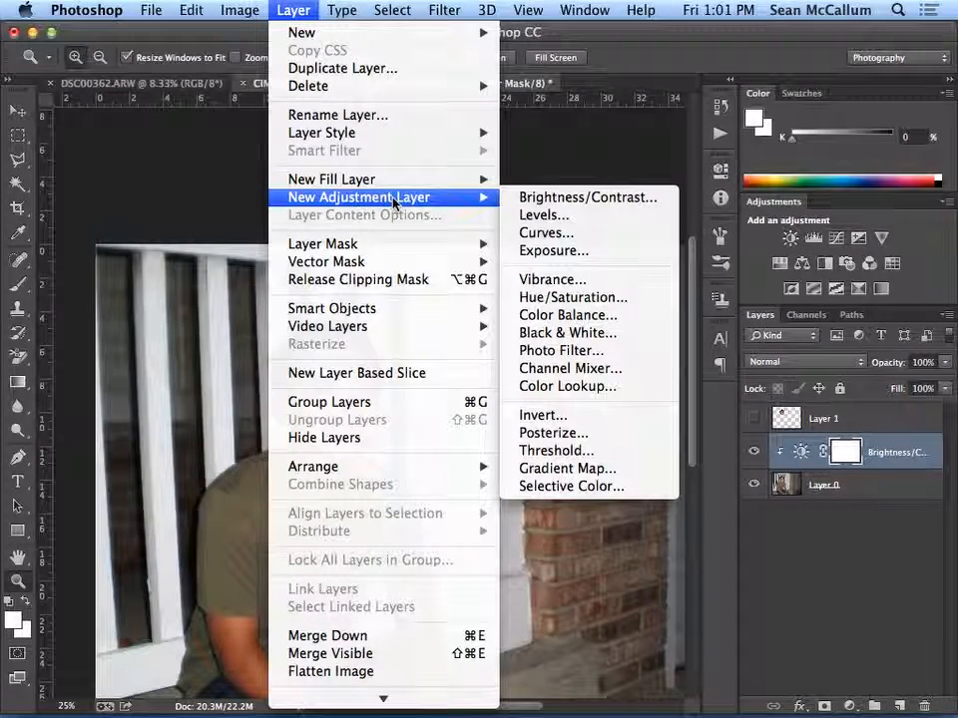
click(289, 11)
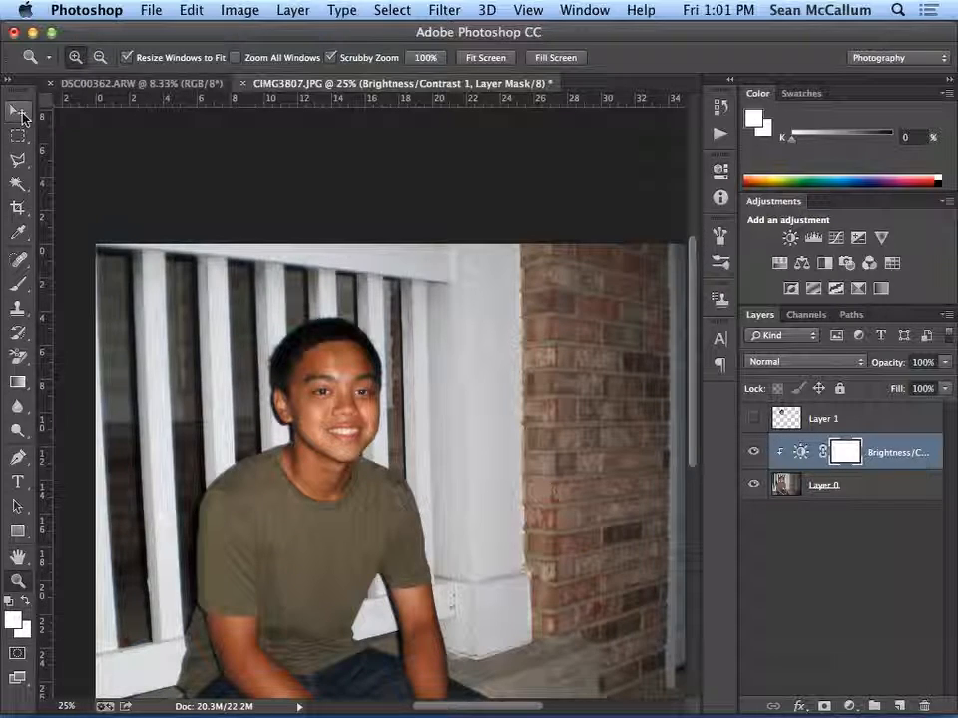
Select Layer 0 and step through the Move, Rectangular Marquee, freehand Lasso and Zoom tools.
click(20, 113)
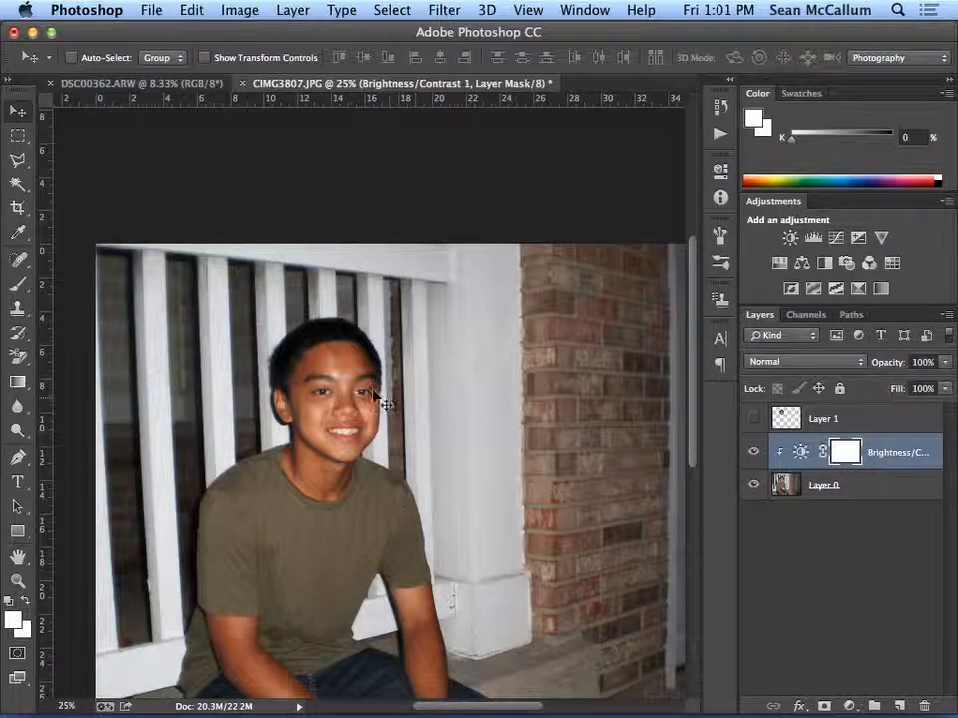
drag(374, 464, 305, 404)
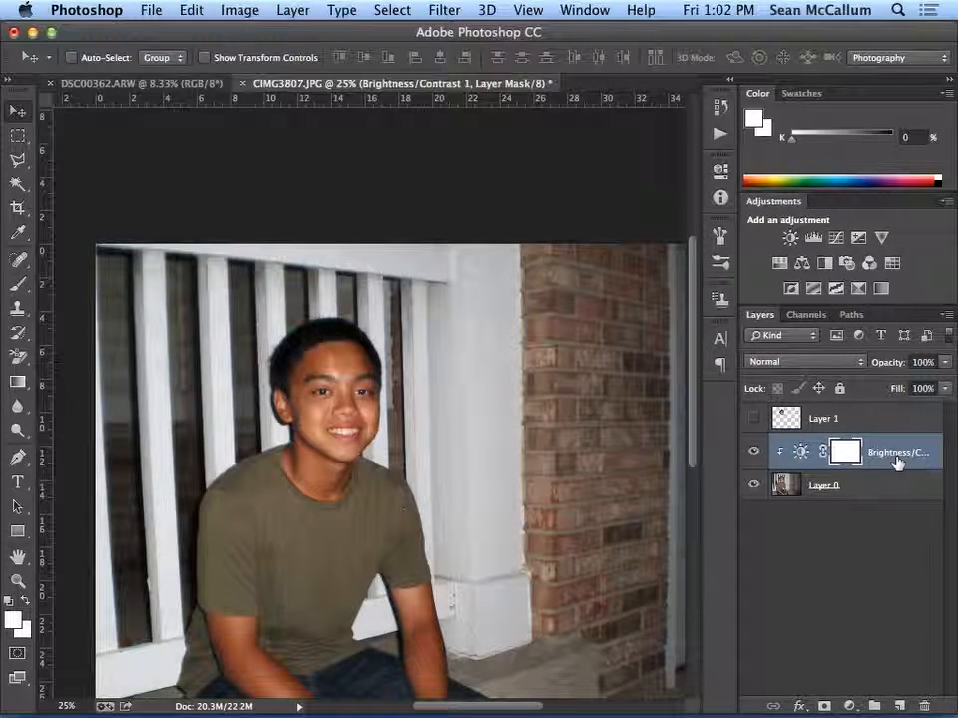
click(873, 488)
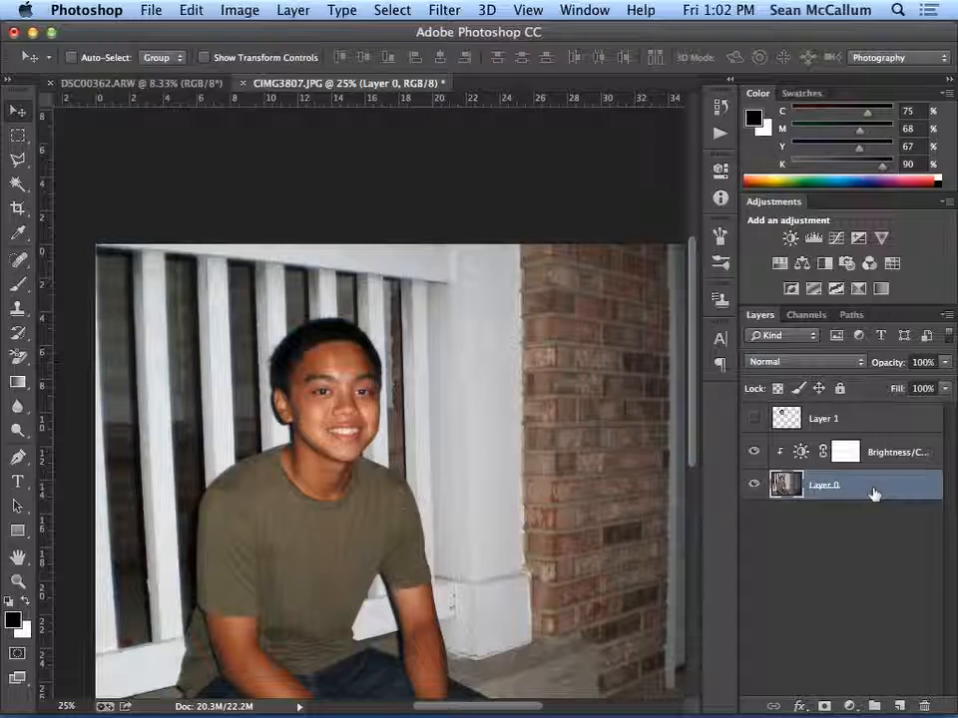
mouse_move(361, 475)
mouse_down()
mouse_move(483, 398)
mouse_move(432, 453)
mouse_move(363, 496)
mouse_move(384, 467)
mouse_move(351, 381)
mouse_move(370, 387)
mouse_move(366, 489)
mouse_move(355, 507)
mouse_move(365, 481)
mouse_up()
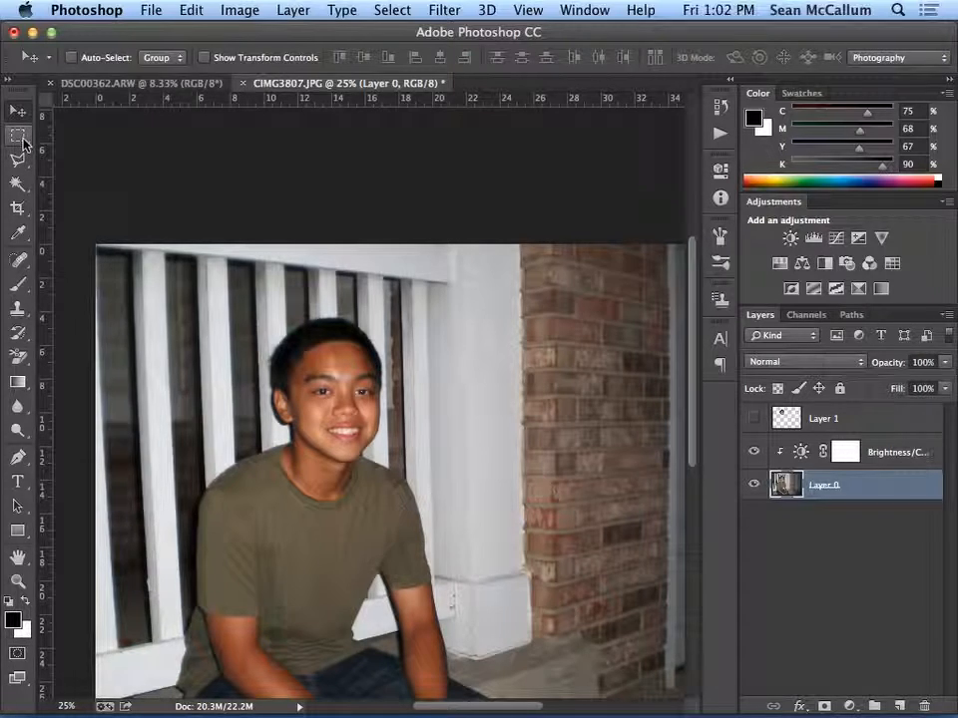
click(20, 138)
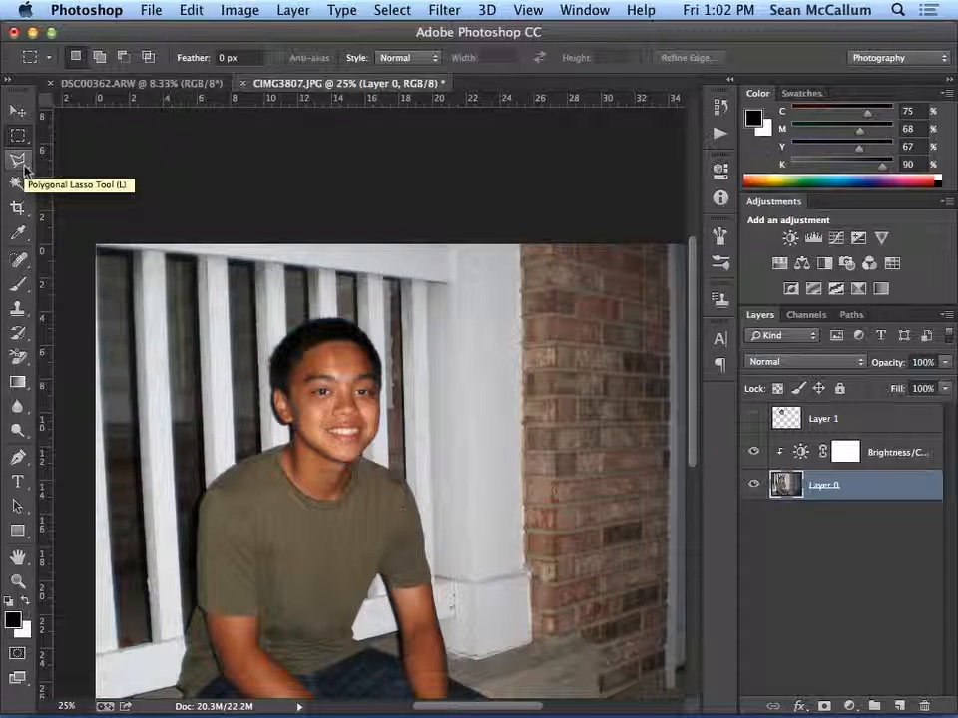
drag(24, 167, 80, 153)
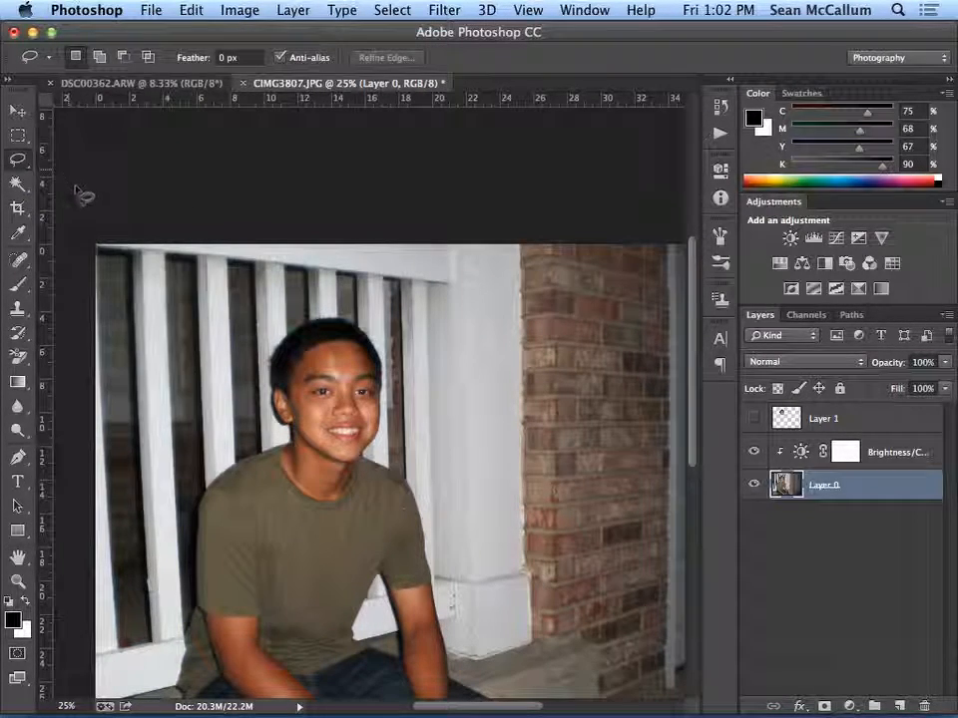
click(18, 584)
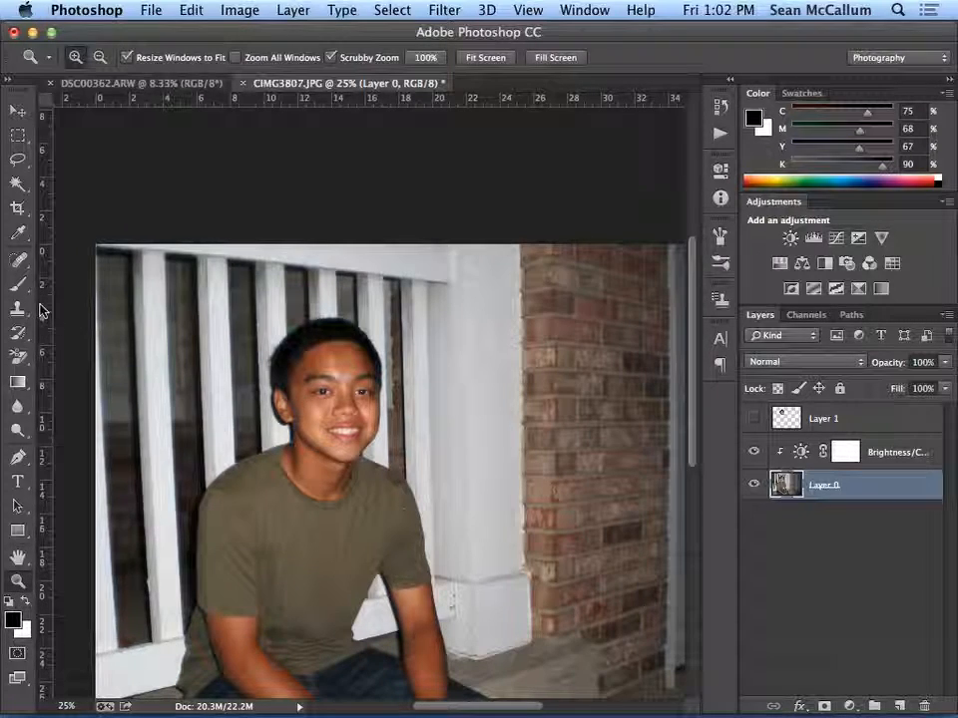
Start a crop of the whole photo with the Crop tool and shrink the crop frame inward from its right edge.
click(18, 208)
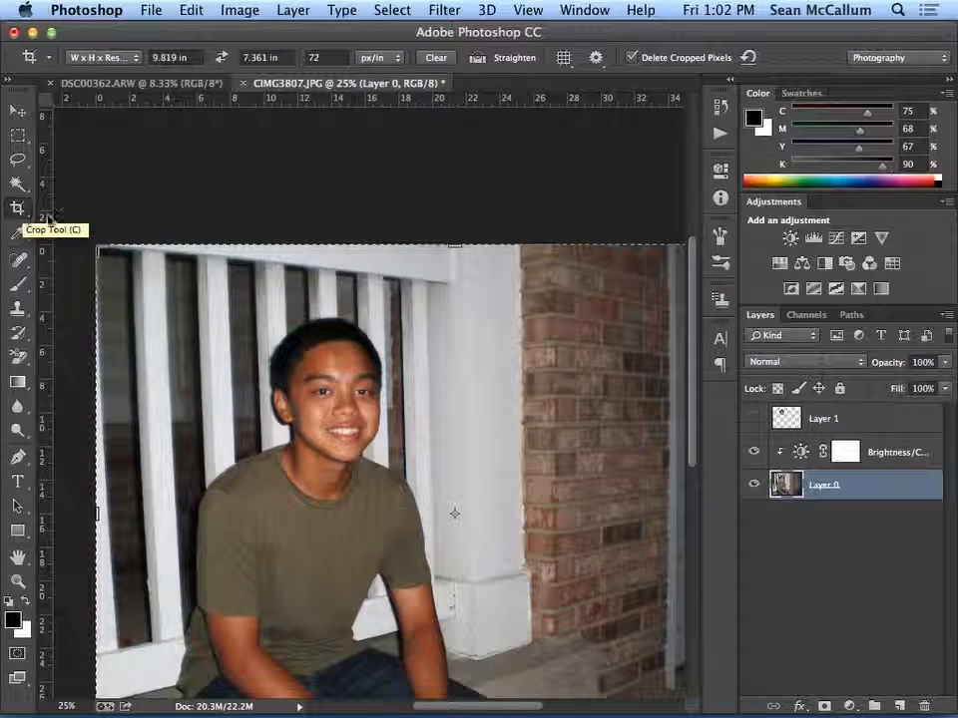
scroll(334, 304, down, 4)
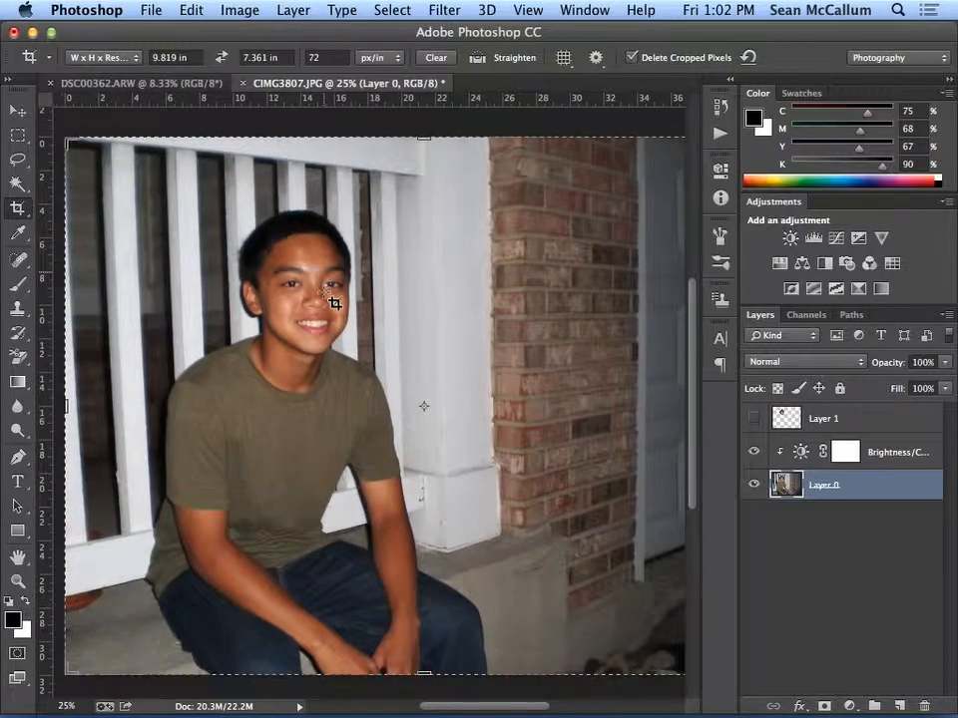
scroll(334, 303, right, 2)
scroll(334, 304, left, 3)
key(super+minus)
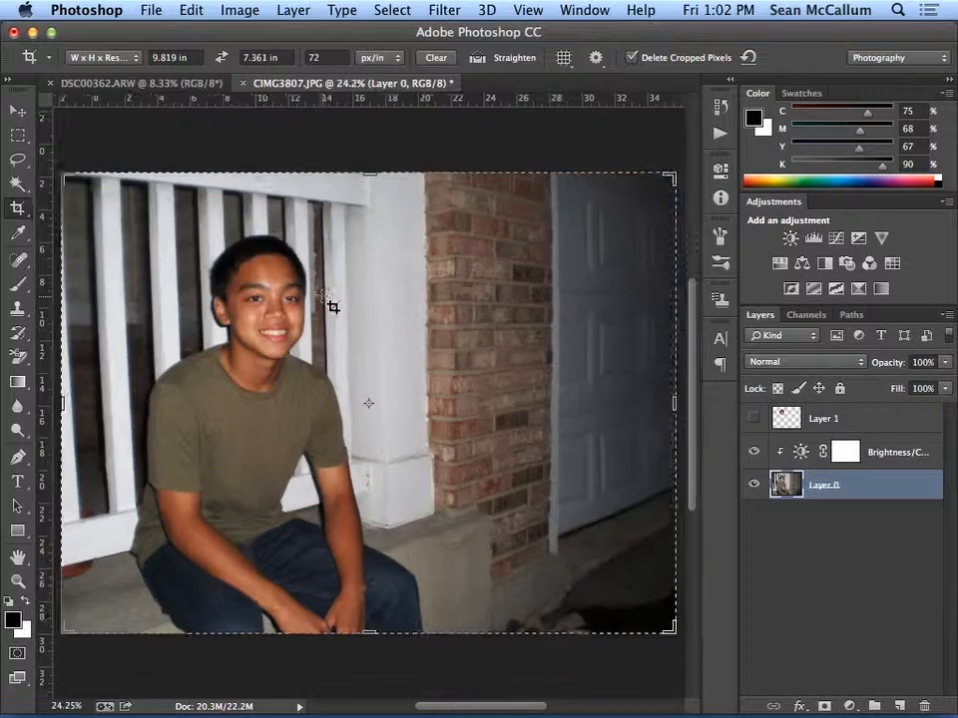
key(super+minus)
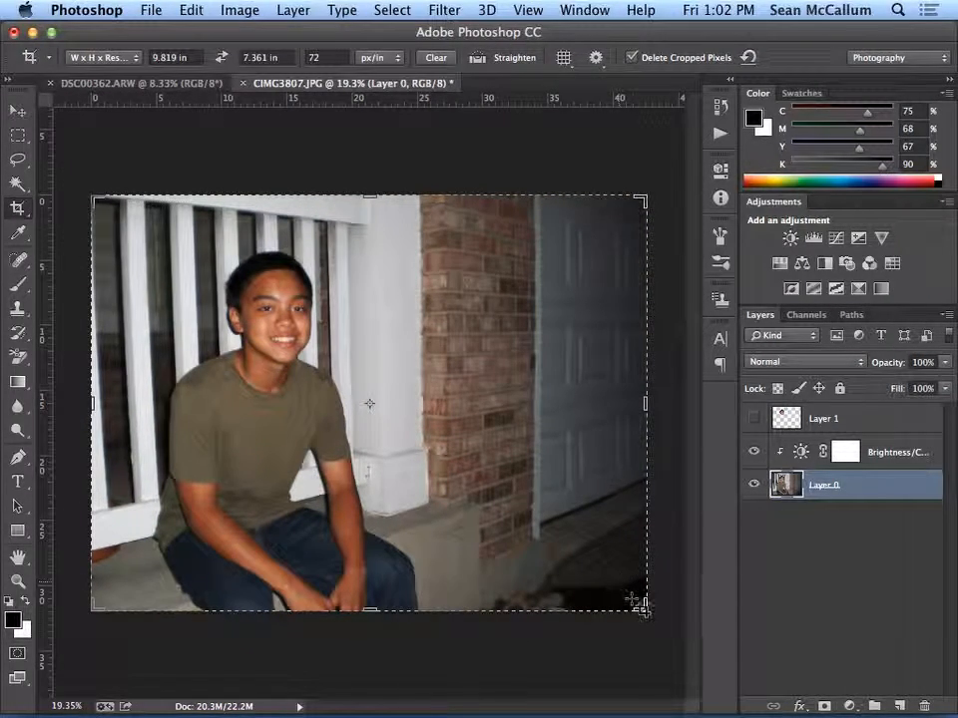
drag(651, 402, 604, 436)
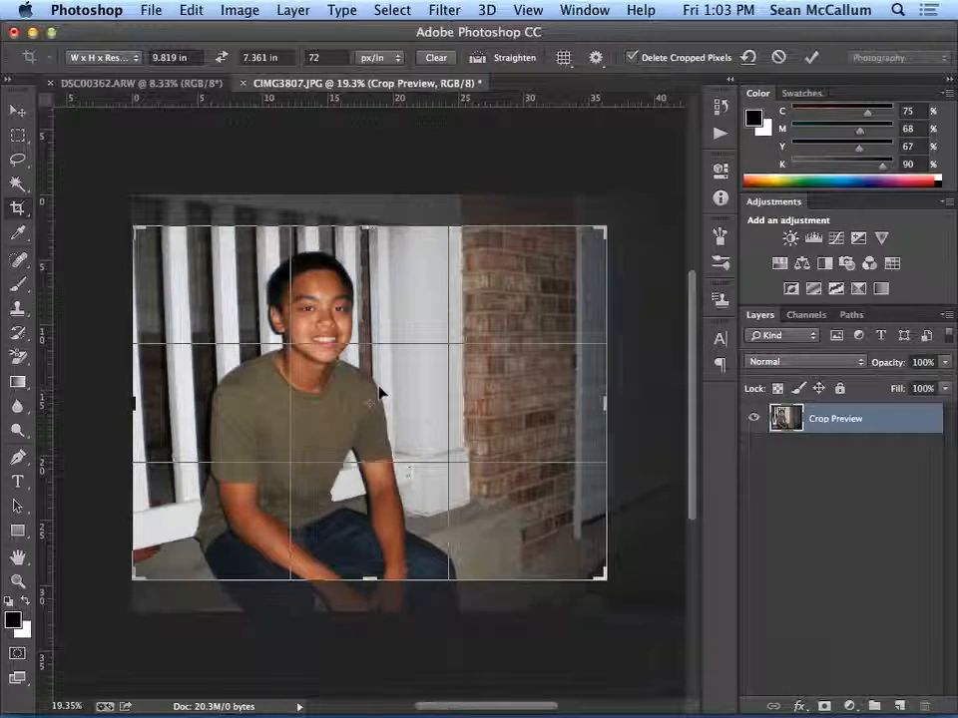
Reposition the photo in the crop frame, tighten it around the boy's upper body, apply the crop and view the result at 100%.
drag(325, 409, 294, 441)
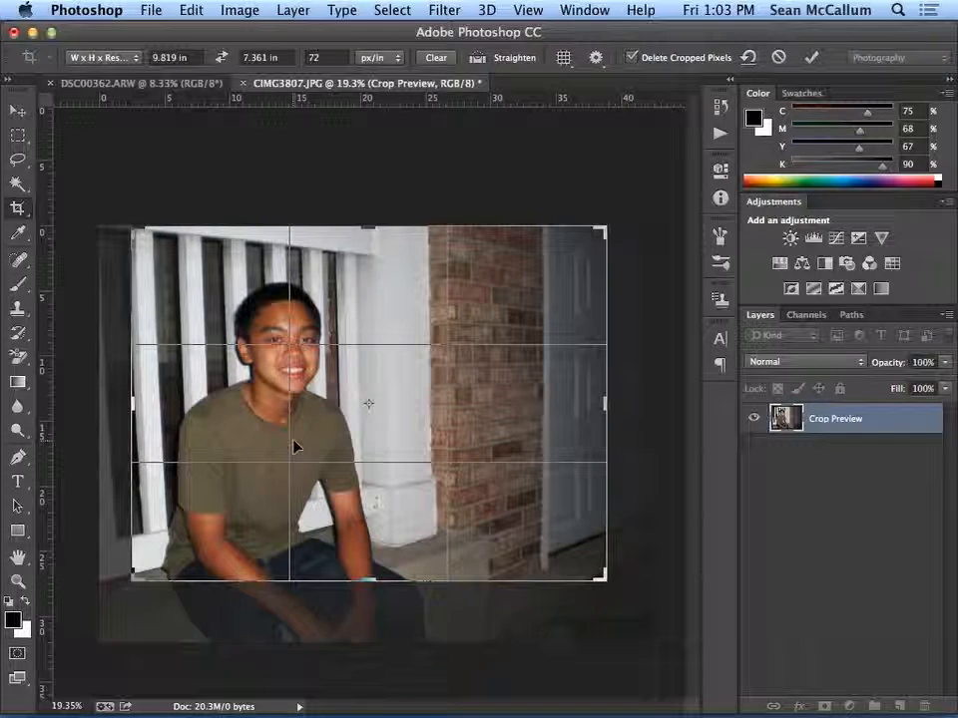
mouse_move(327, 415)
mouse_down()
mouse_move(336, 407)
mouse_move(334, 422)
mouse_up()
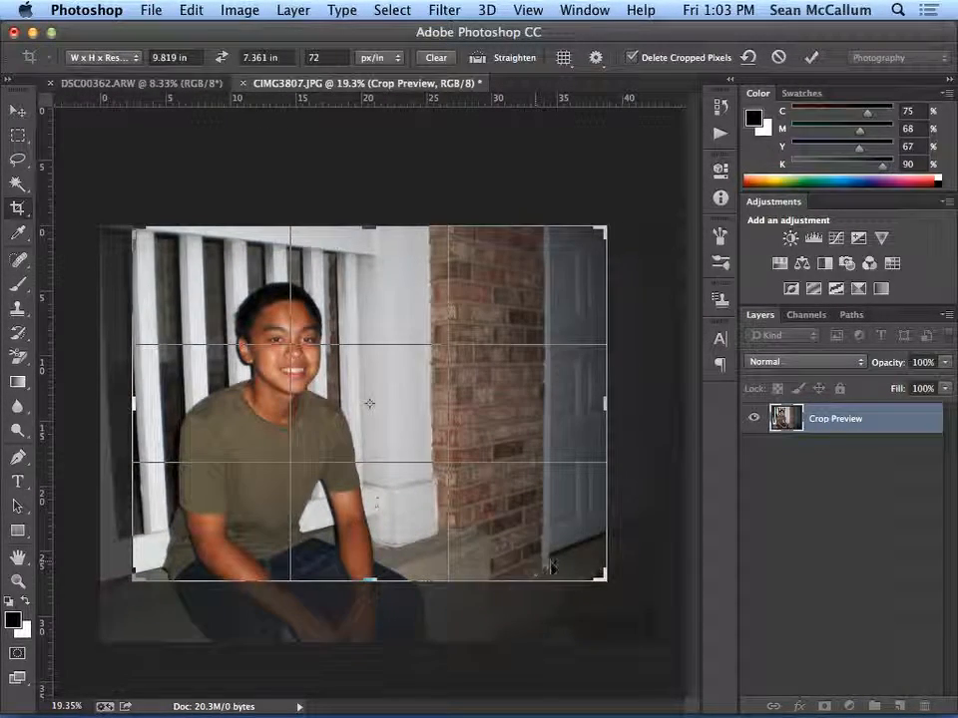
drag(598, 576, 550, 565)
drag(398, 461, 366, 445)
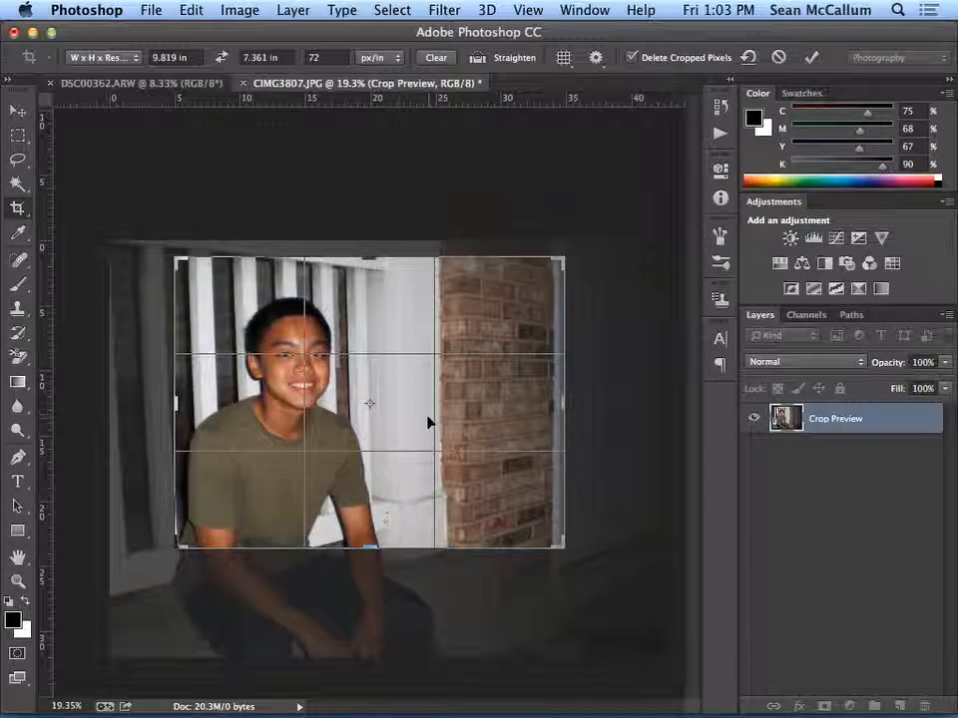
click(810, 61)
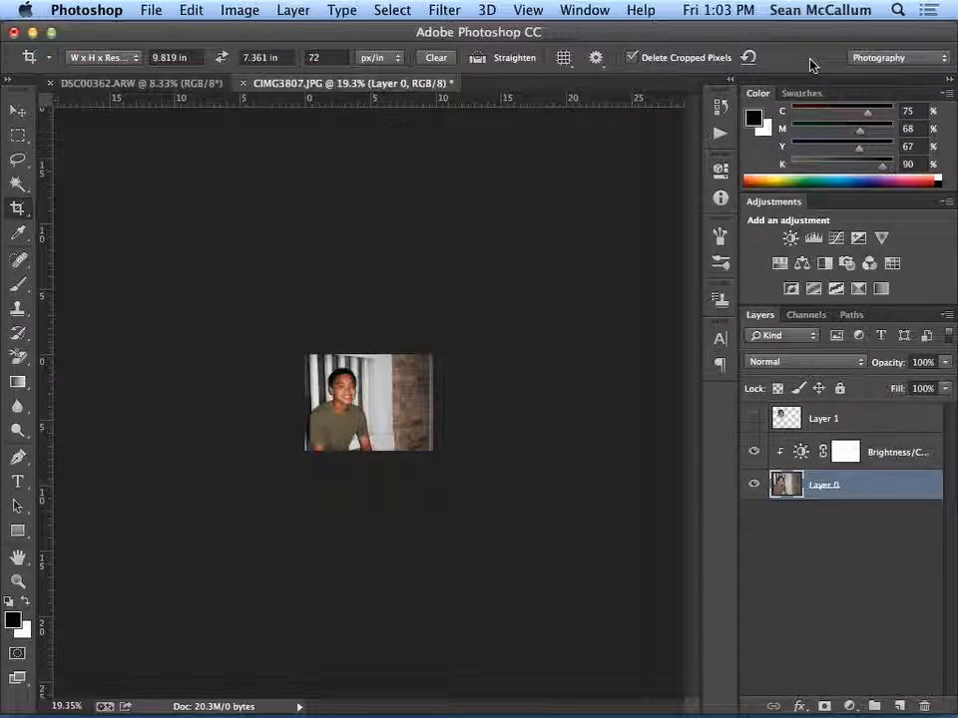
click(19, 587)
double_click(19, 586)
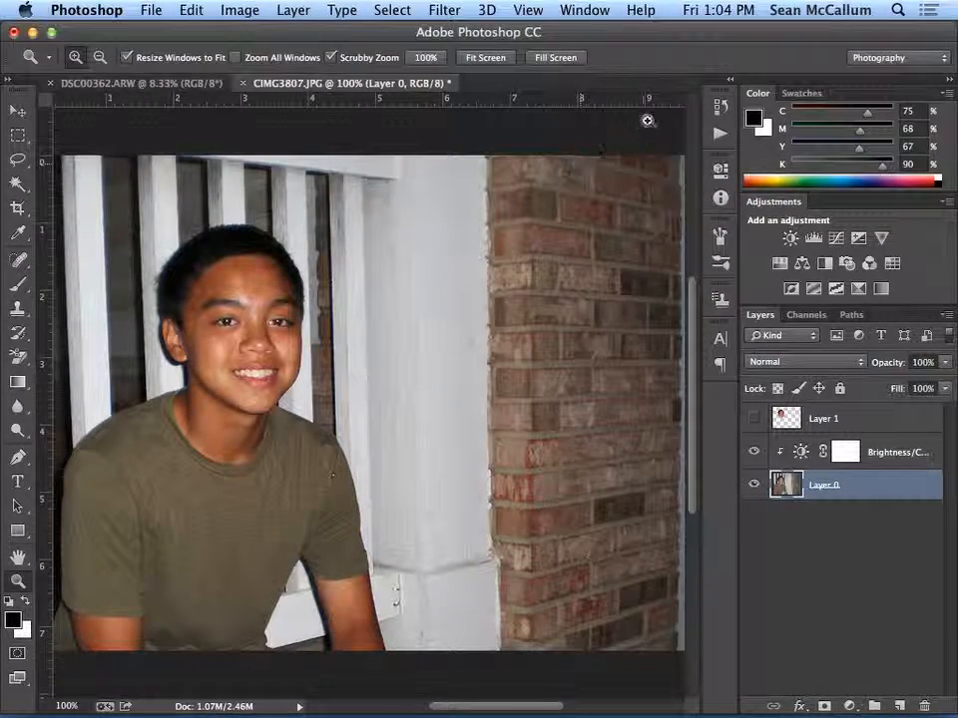
Revert the photo in the history to the Modify Brightness/Contrast state, before the move and the crop.
click(719, 105)
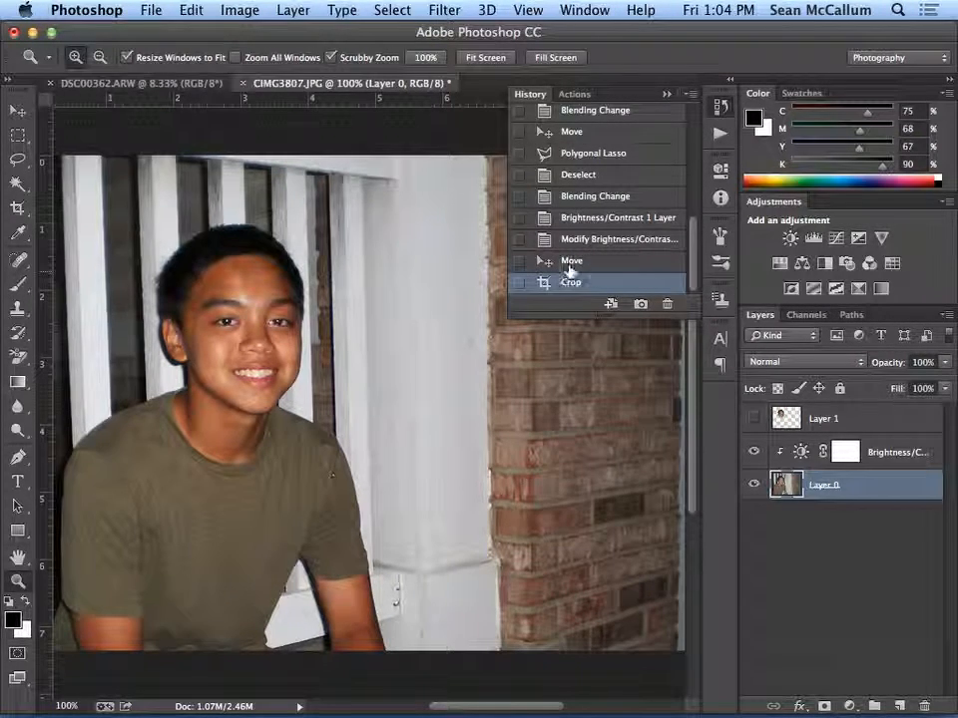
click(577, 261)
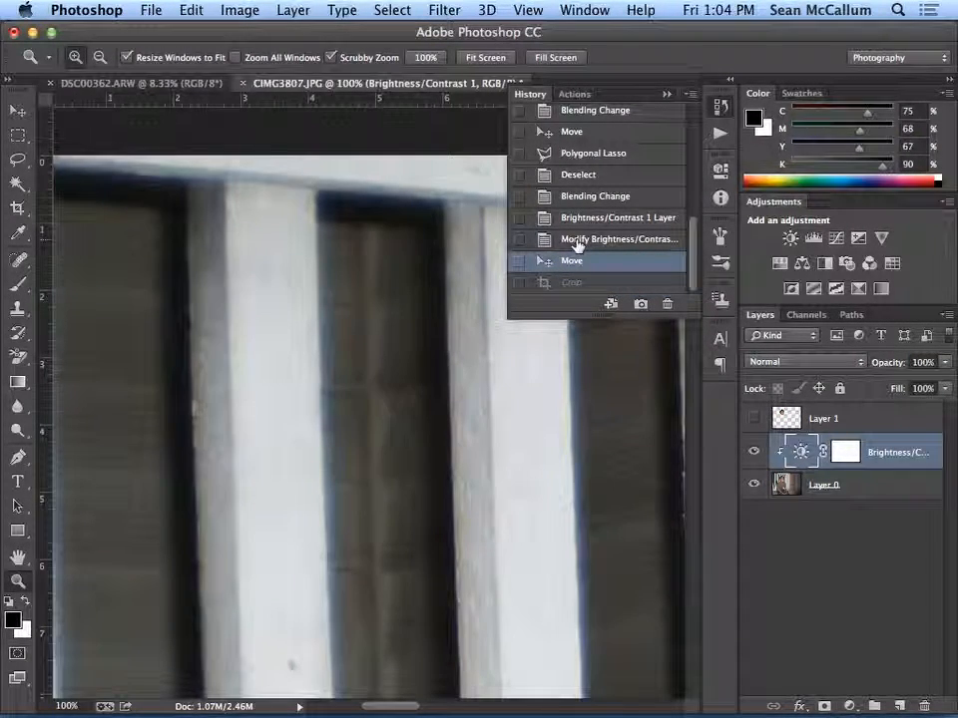
click(577, 240)
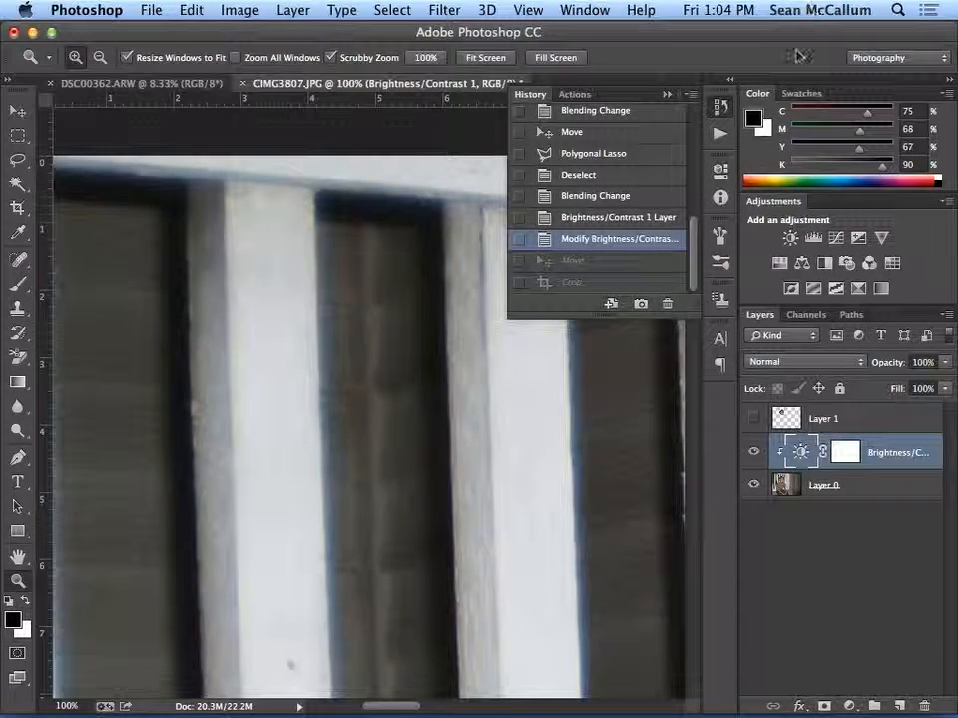
click(670, 95)
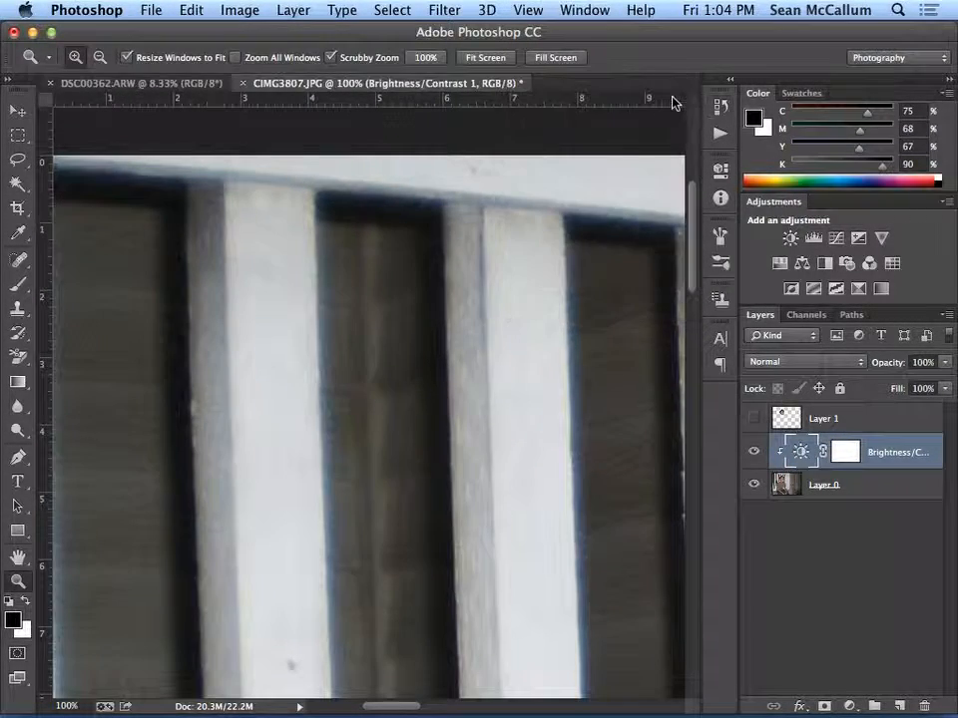
Compare the whole photo fitted to the screen with a close look at the boy's face at 100% zoom.
double_click(18, 560)
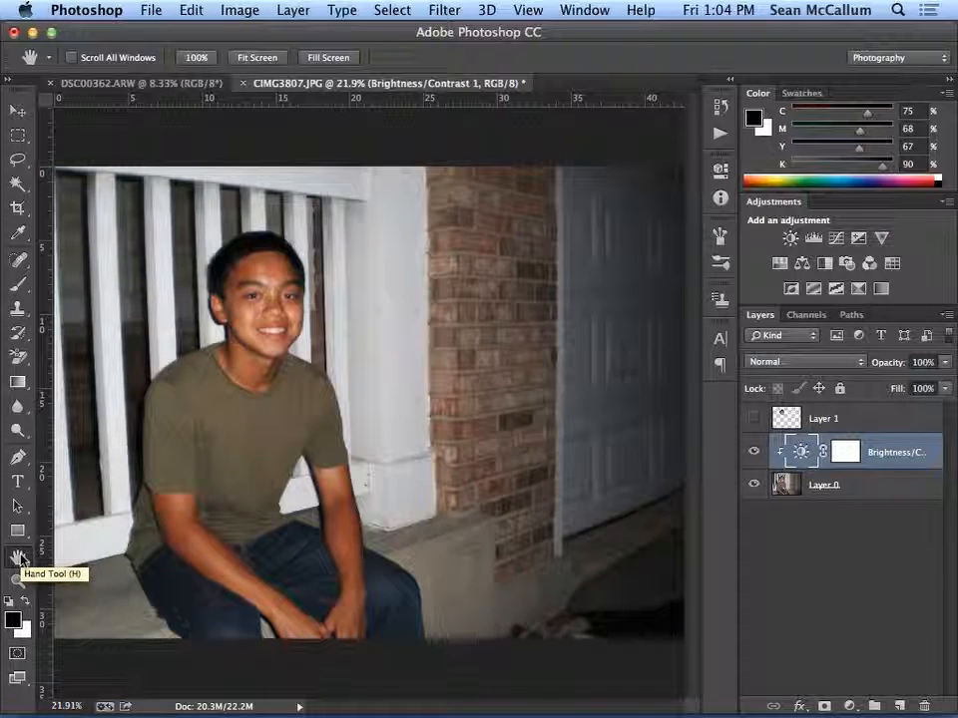
click(19, 580)
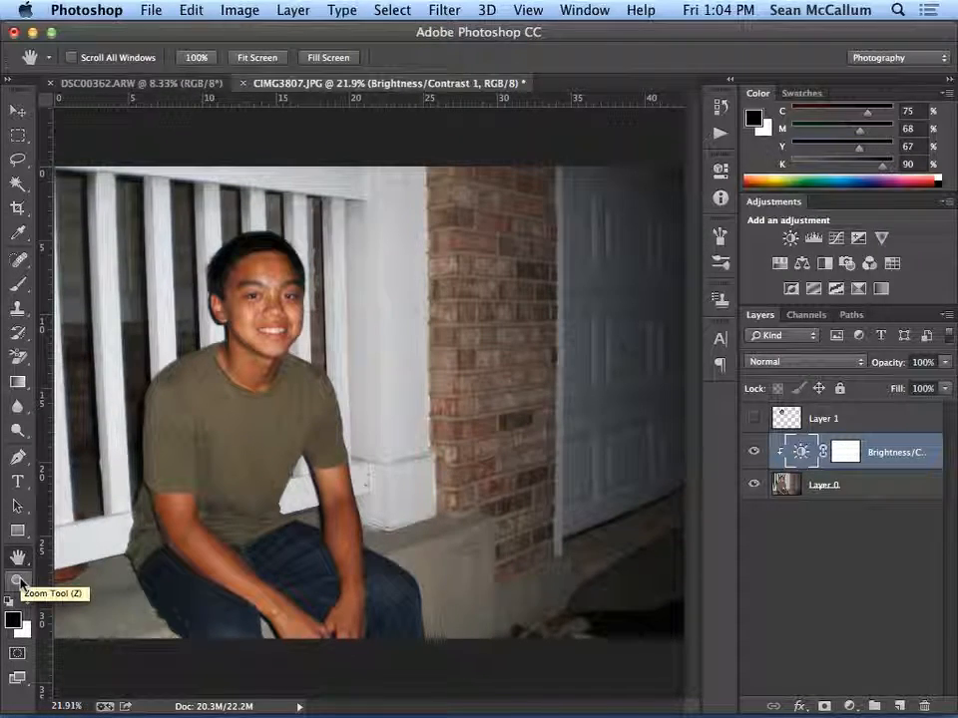
double_click(19, 581)
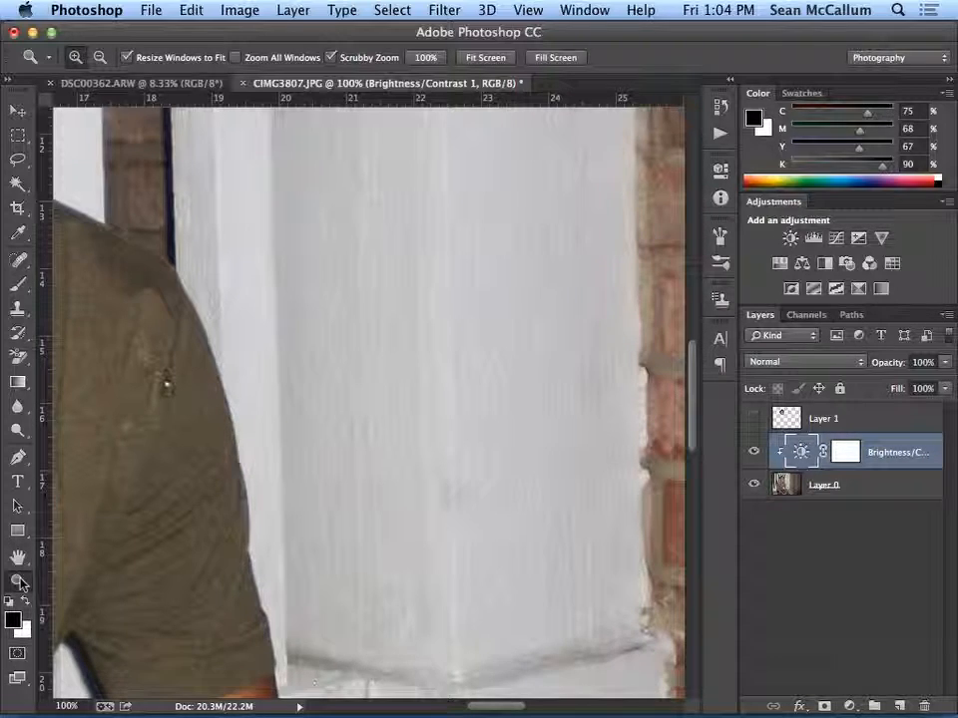
scroll(167, 404, up, 10)
scroll(168, 404, left, 10)
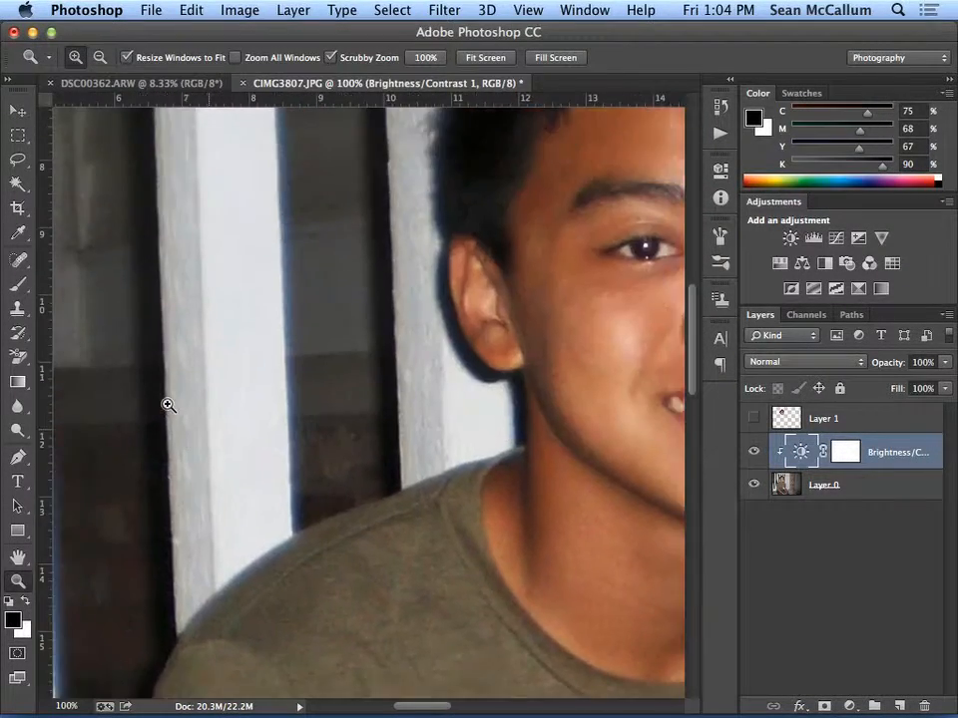
scroll(168, 404, down, 5)
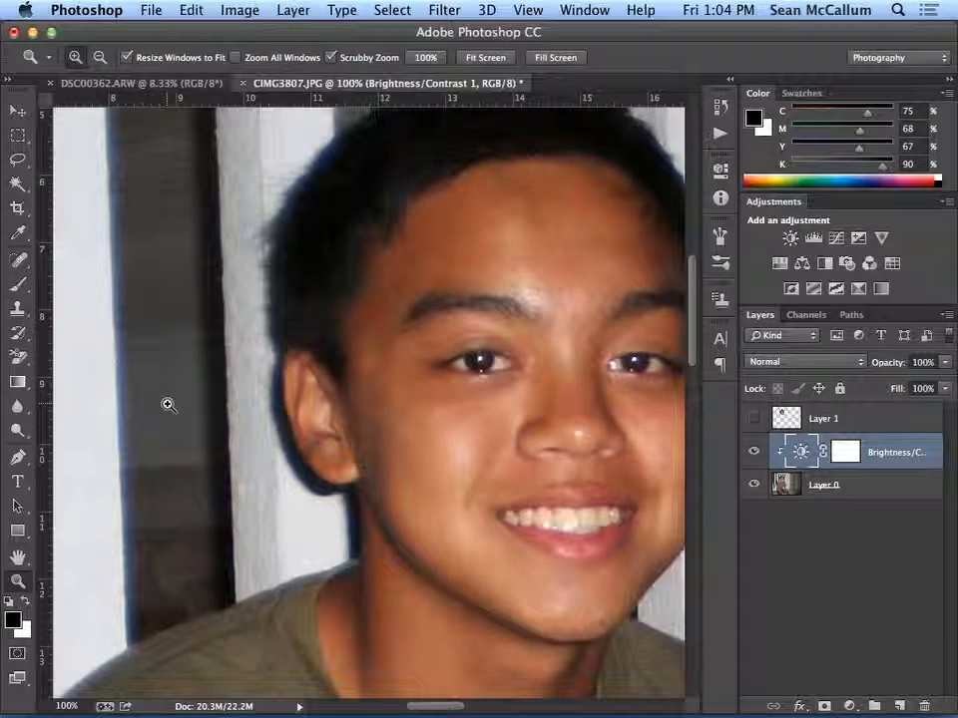
double_click(17, 559)
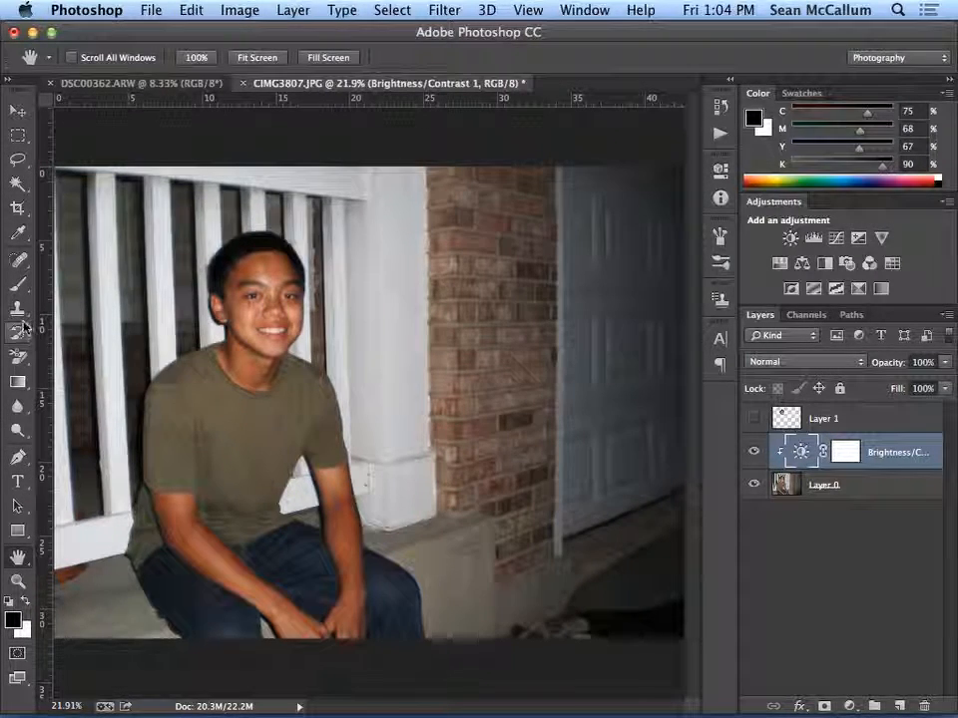
Review the Crop tool's ratio and size presets along with its width, height and resolution settings.
click(20, 204)
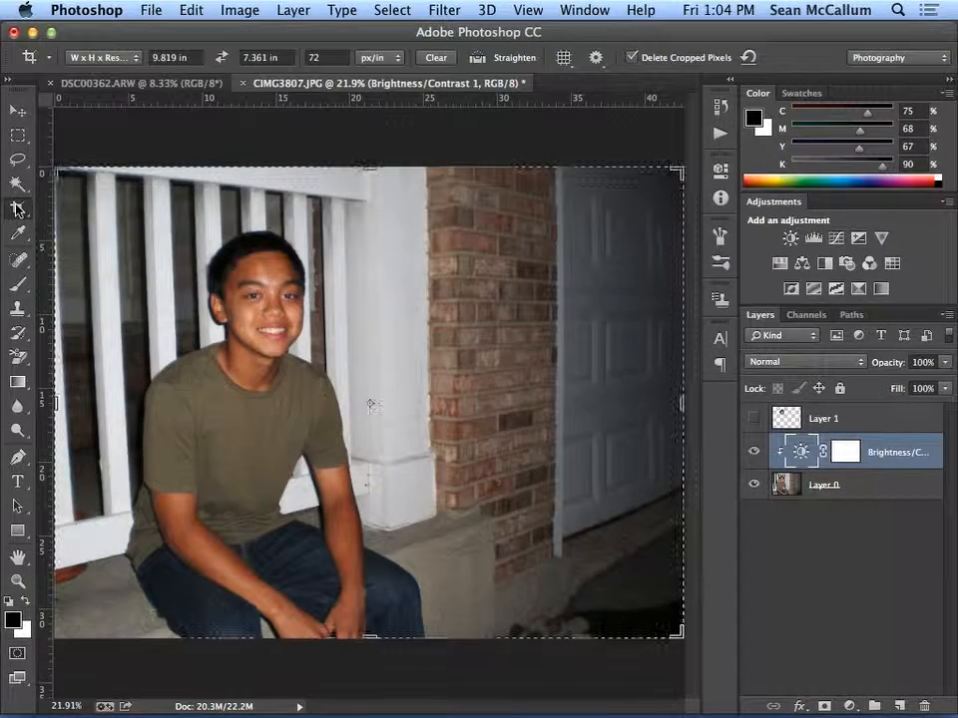
click(135, 58)
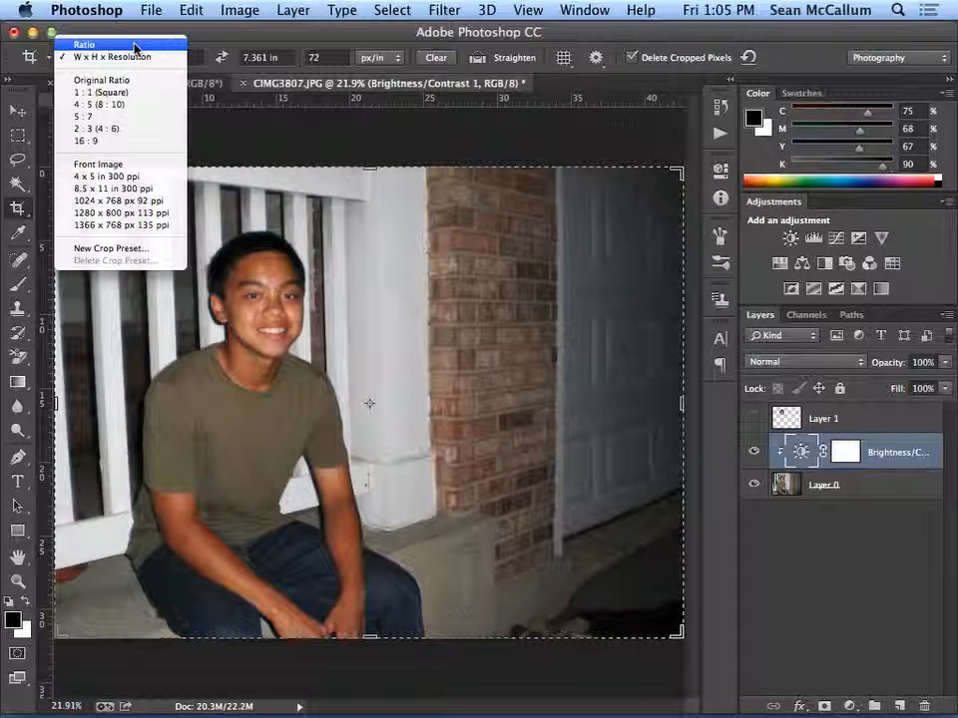
click(101, 31)
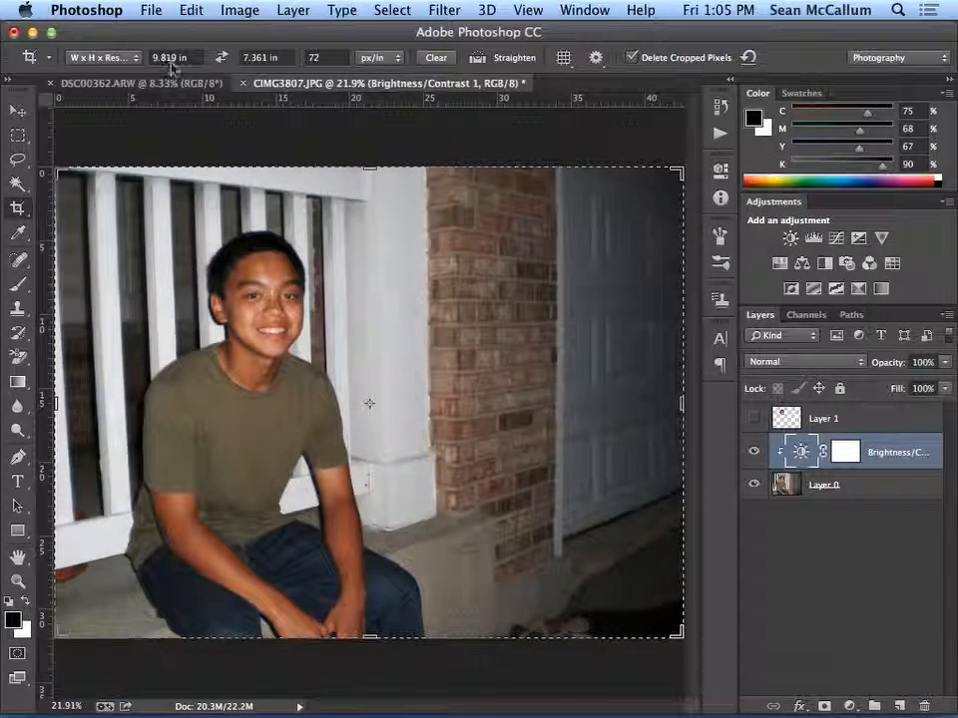
click(169, 57)
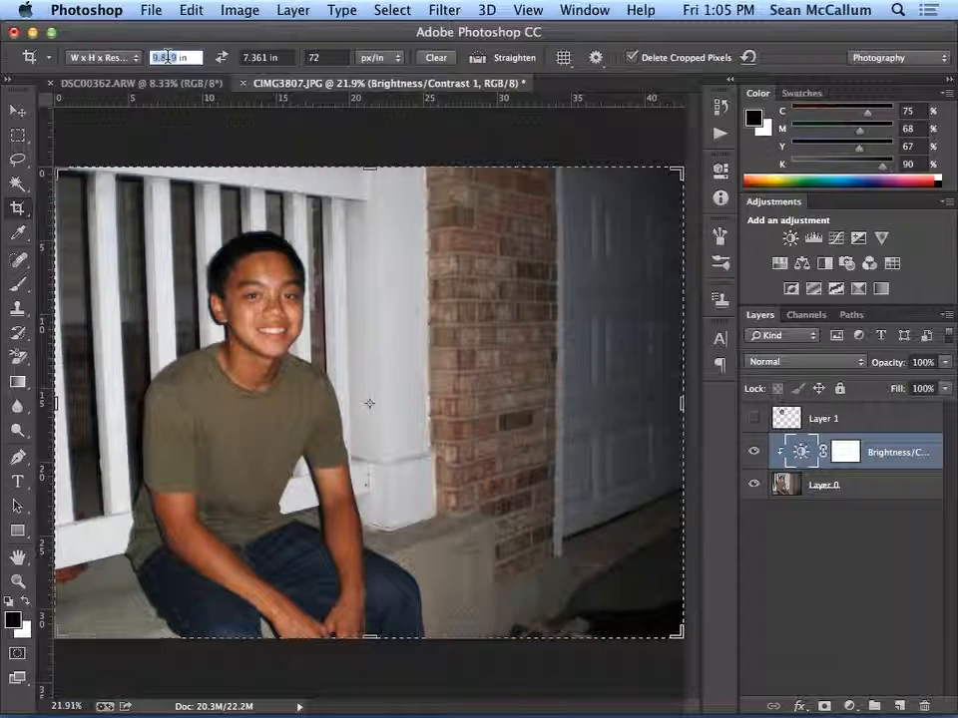
click(259, 57)
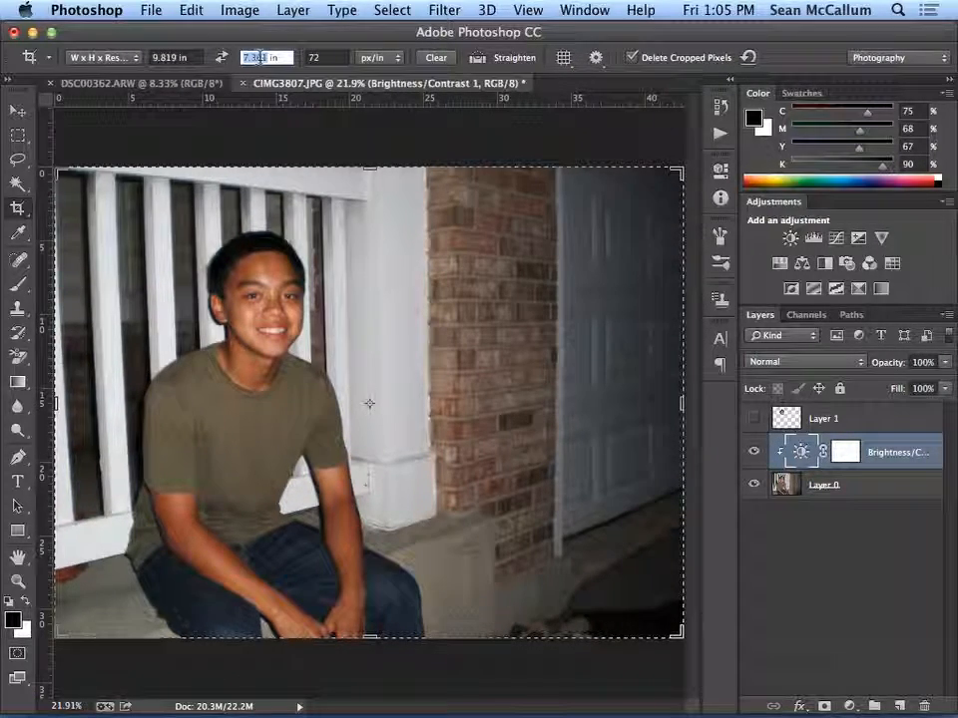
click(322, 58)
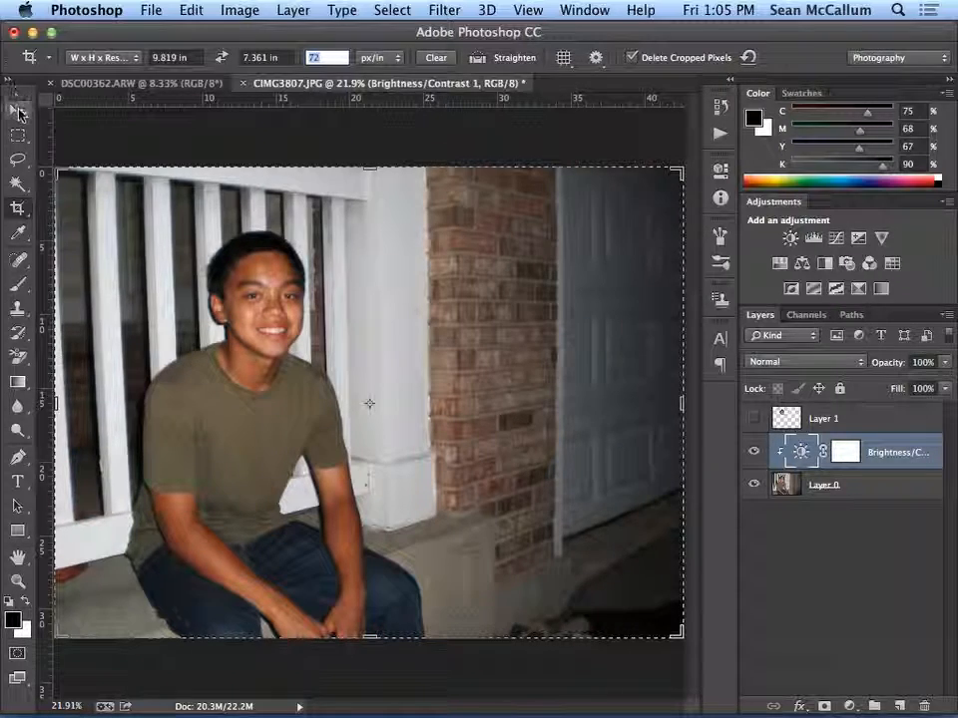
Open the Image Size settings and examine the photo's pixel dimensions, height and resolution.
click(18, 110)
click(238, 12)
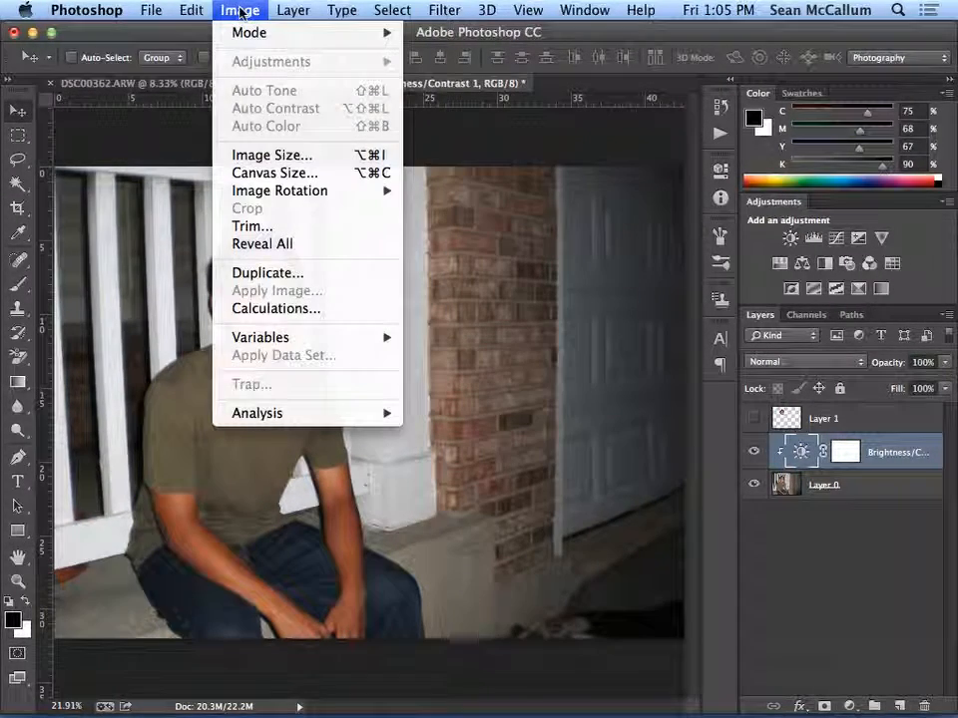
click(278, 158)
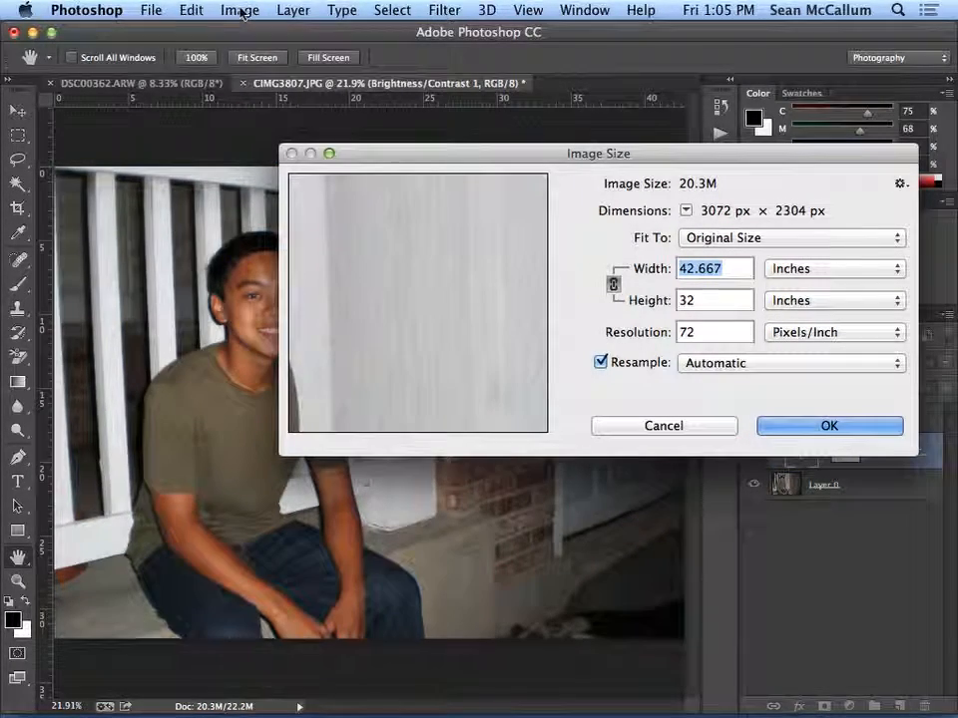
drag(684, 163, 489, 130)
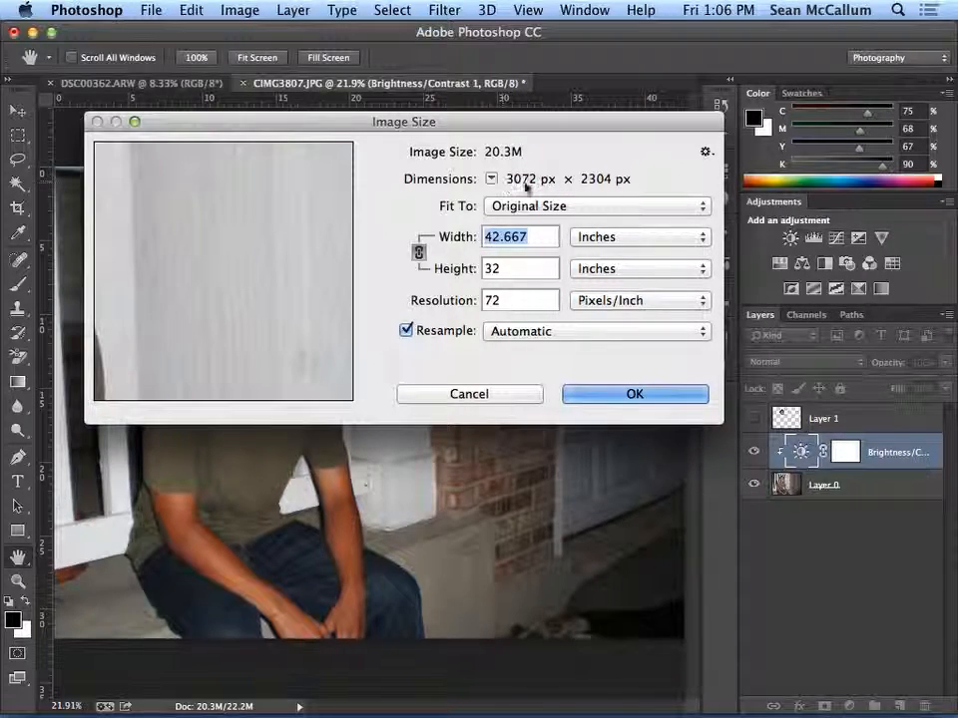
click(519, 269)
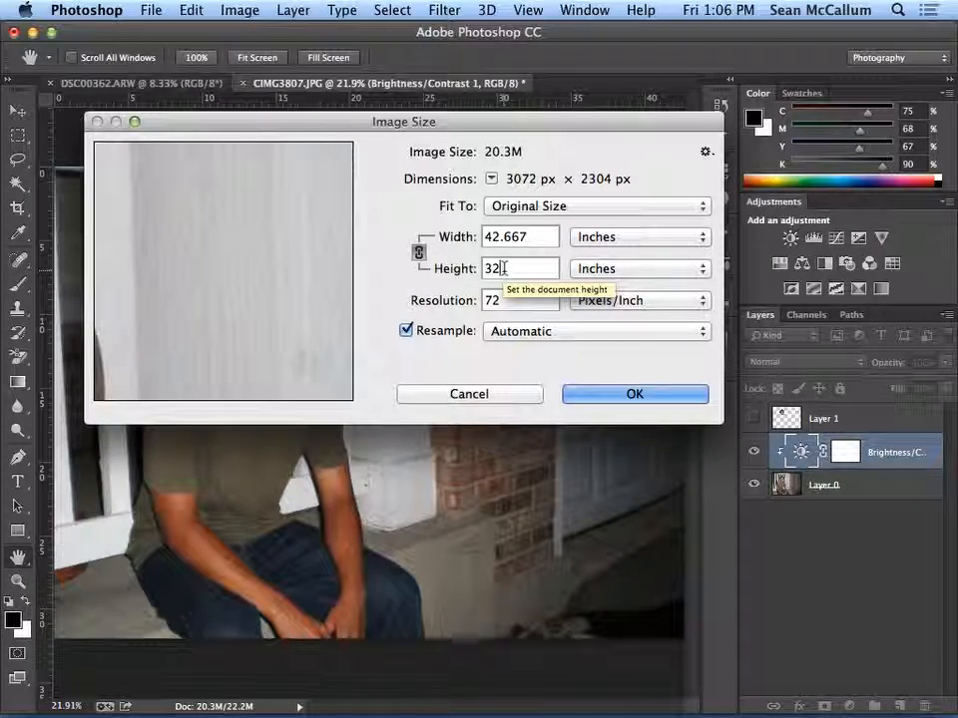
click(501, 301)
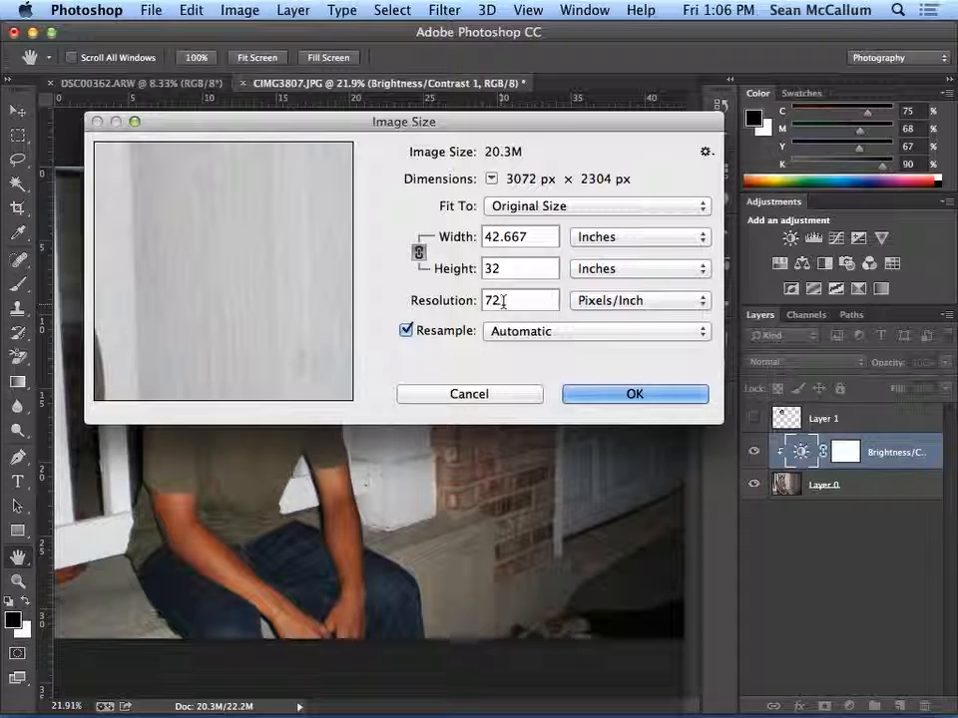
Resize the photo to 25 percent width at a resolution of 300 pixels/inch, keeping proportions linked and Resample on Automatic.
click(607, 238)
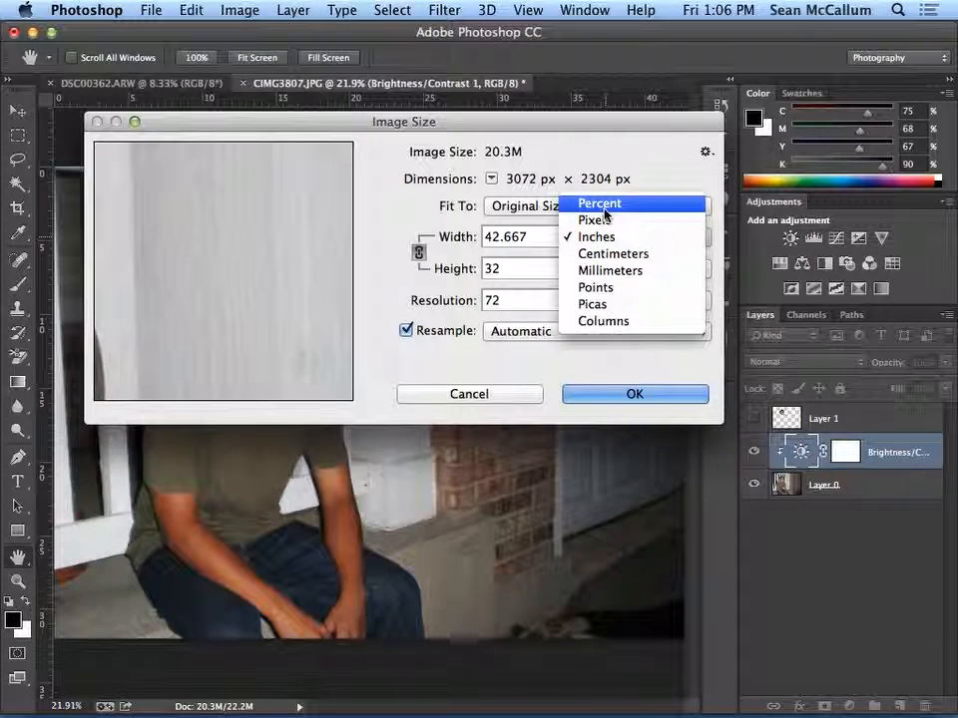
click(605, 212)
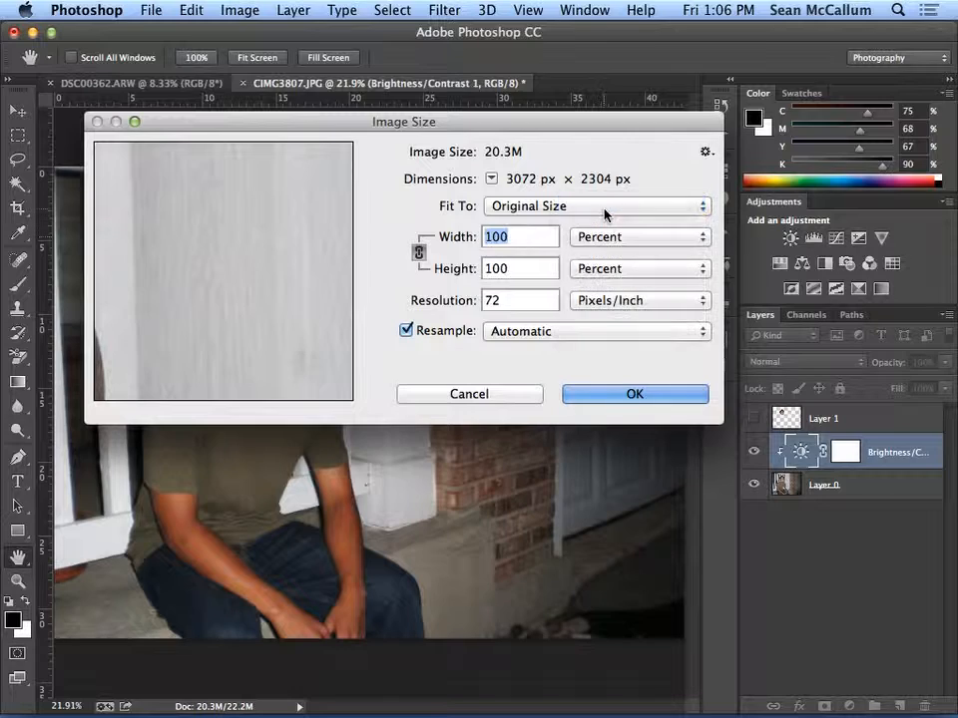
double_click(509, 301)
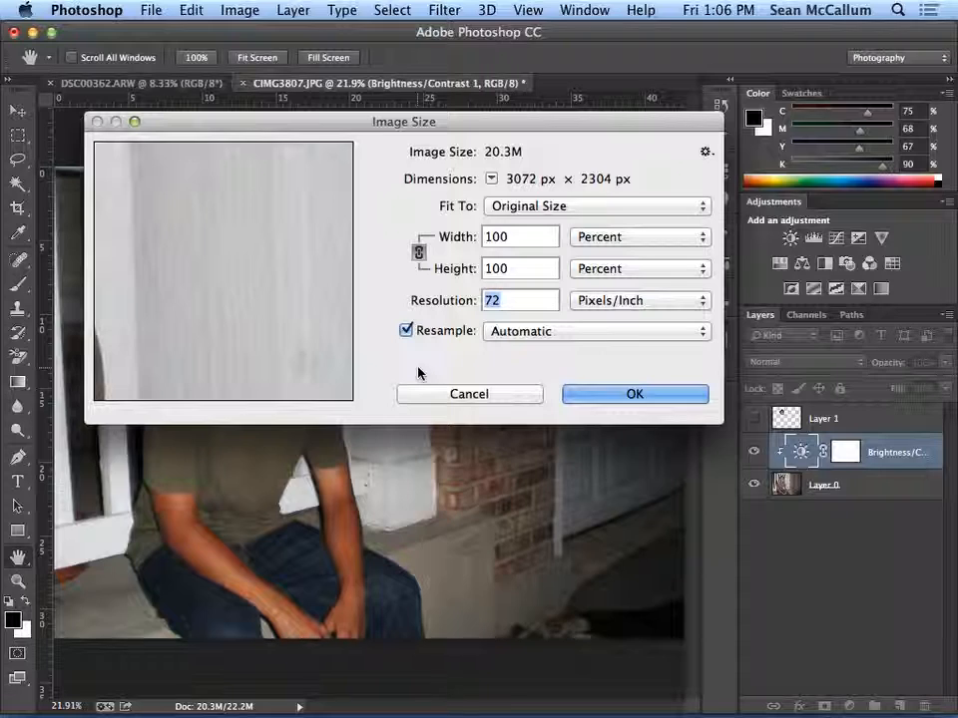
text(300)
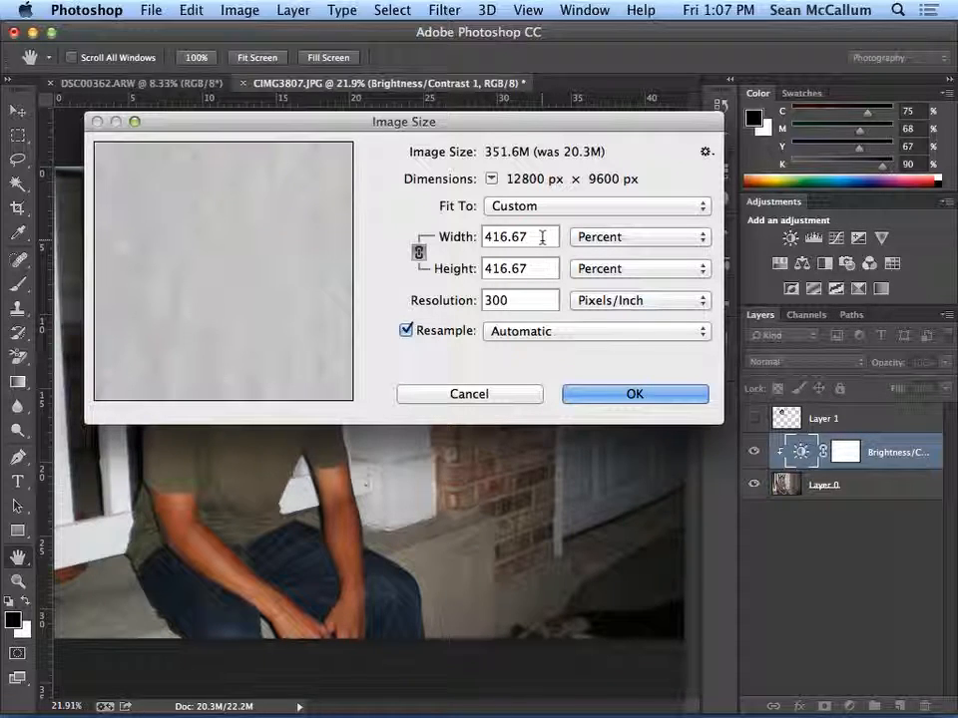
click(451, 238)
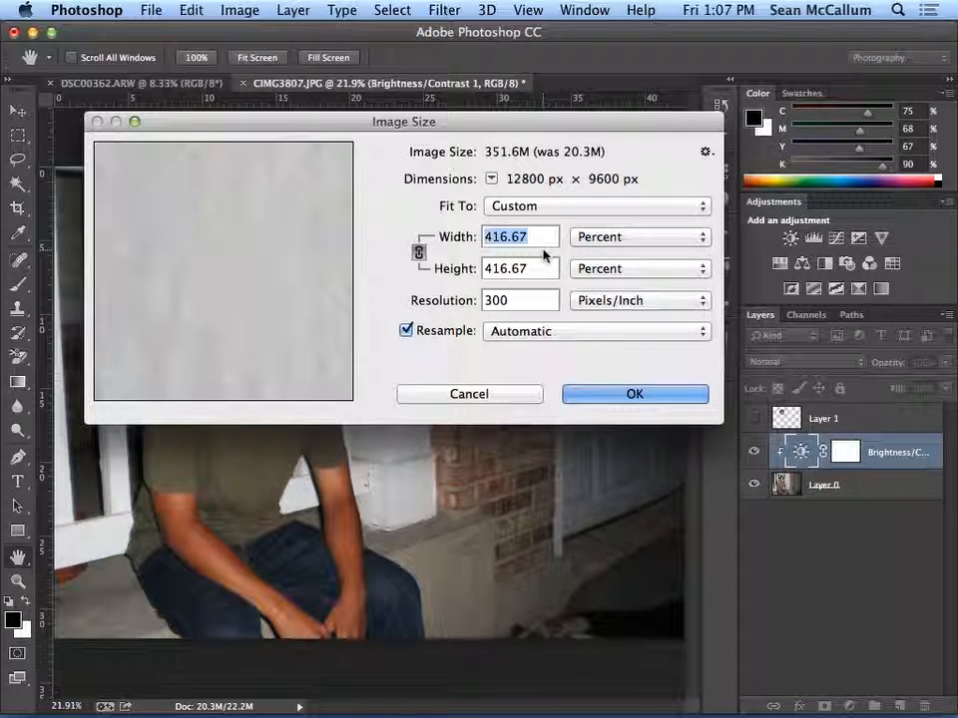
text(25)
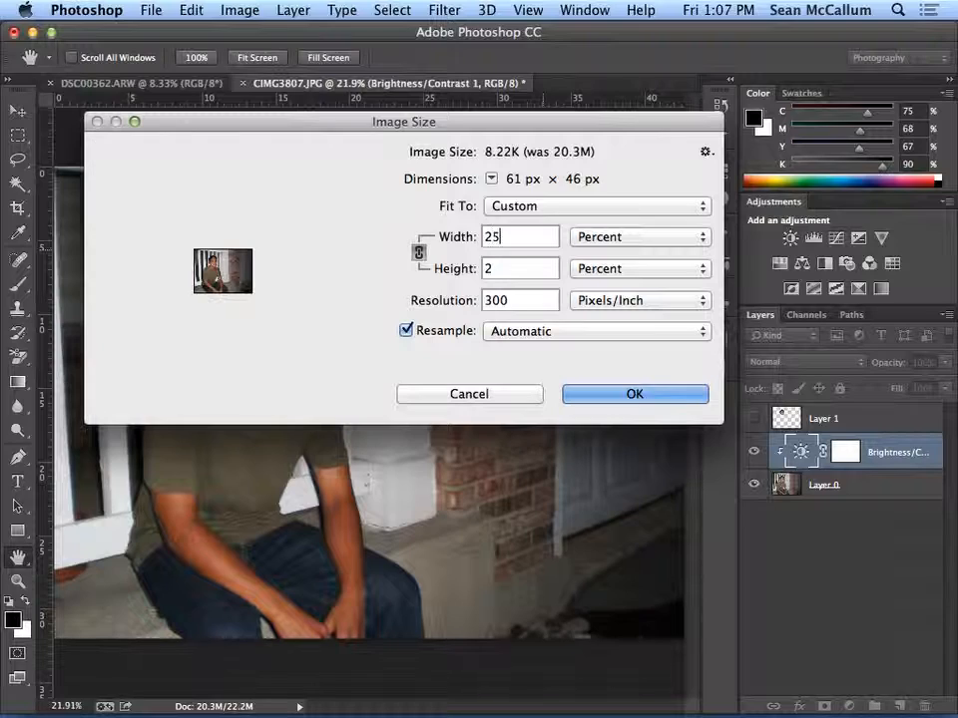
click(626, 399)
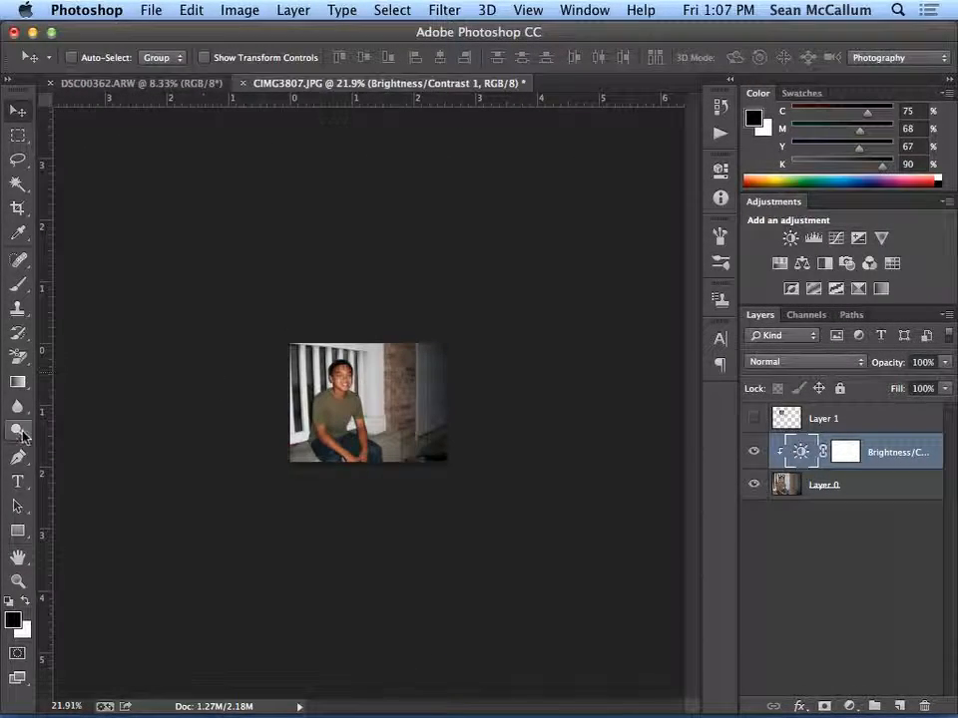
Inspect the resized photo's pixel detail, from the whole image fitted to the screen up to 600% around the boy's ear and jaw.
double_click(18, 557)
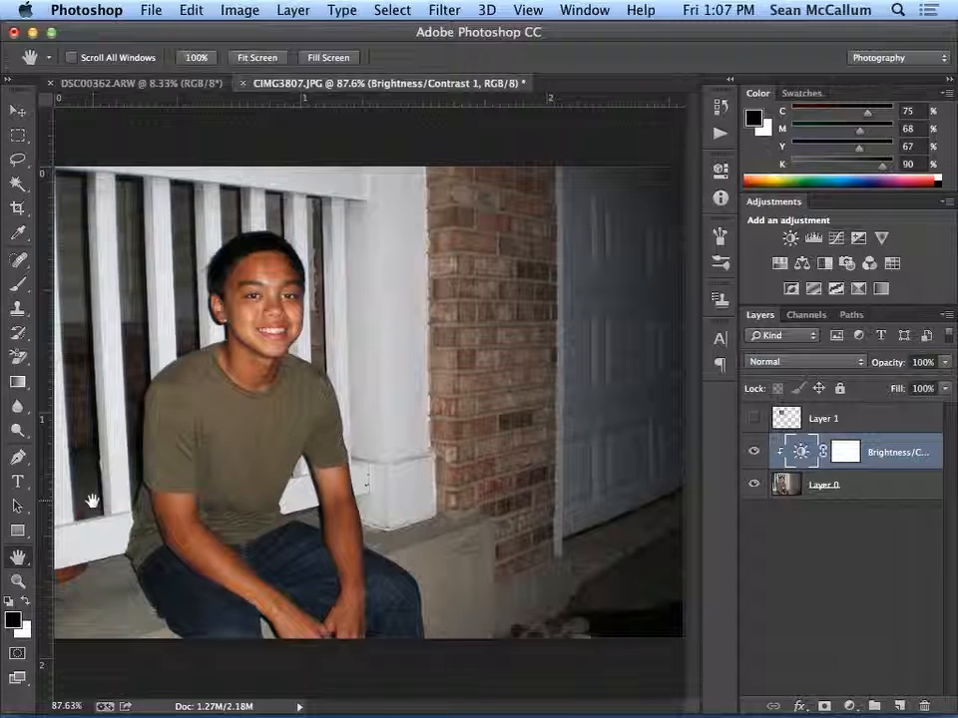
click(18, 581)
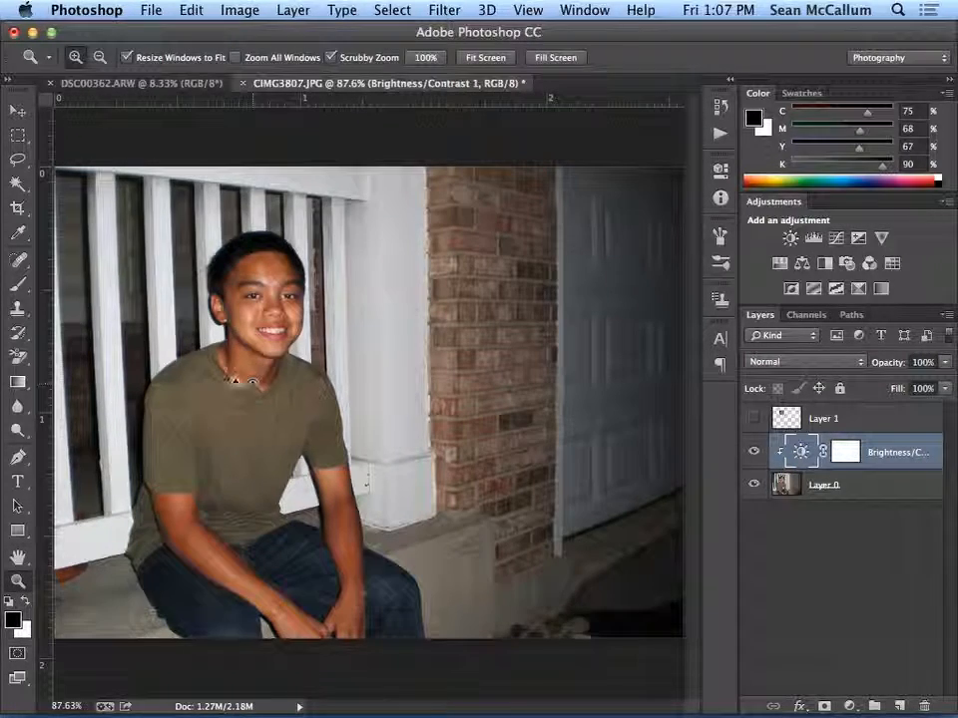
click(211, 360)
click(267, 363)
click(257, 387)
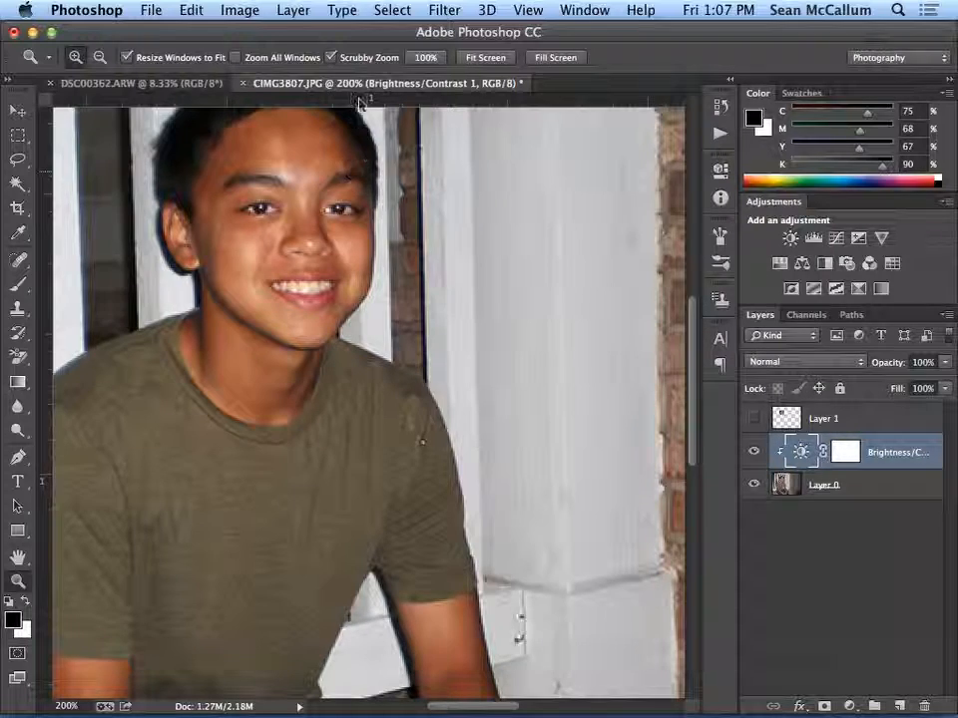
click(247, 333)
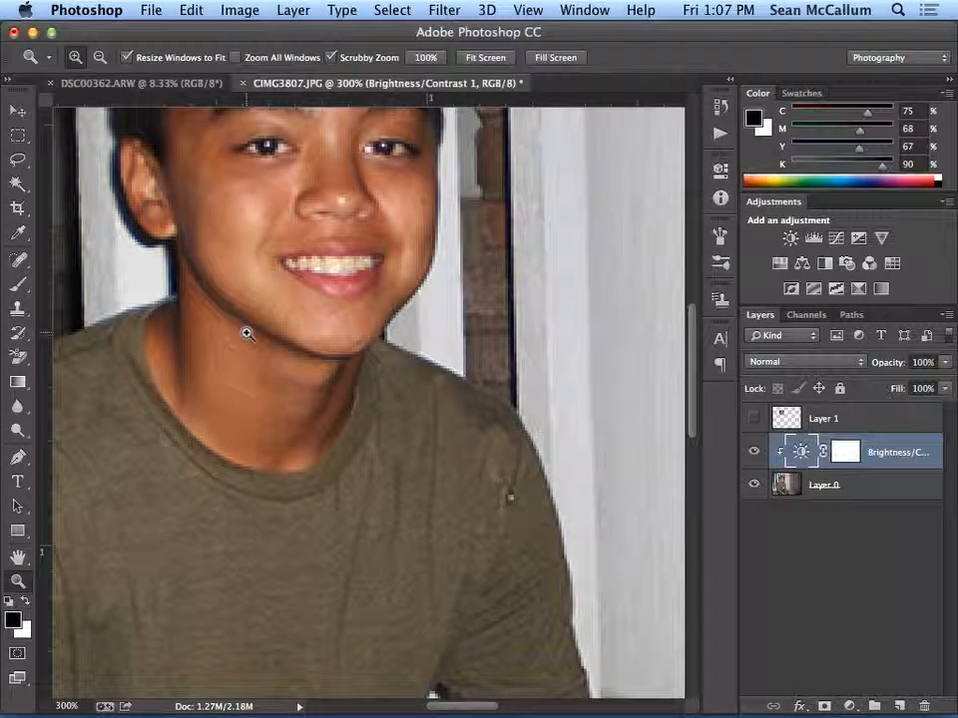
click(135, 243)
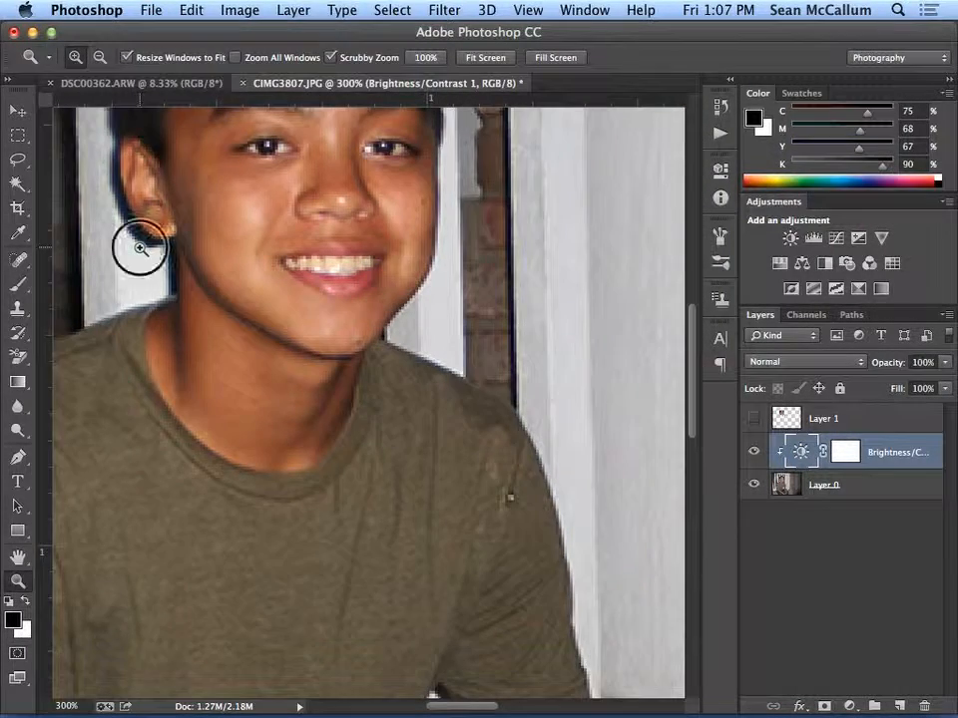
click(150, 260)
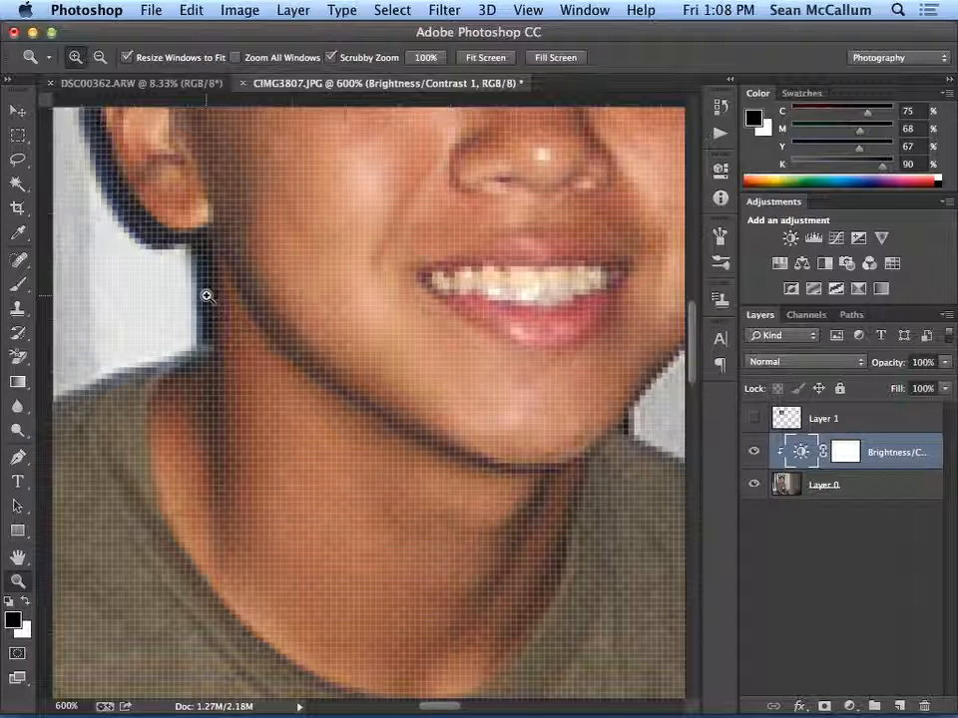
Revert the photo to the Modify Brightness/Contrast history state before the Image Size change, and fit the whole image on screen.
click(718, 106)
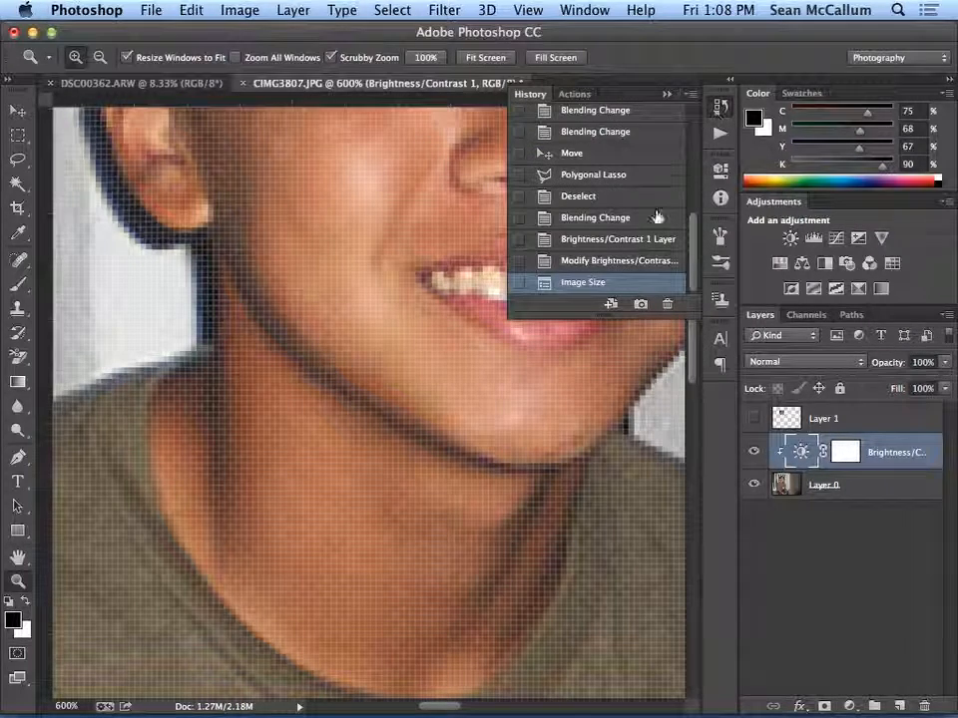
click(606, 262)
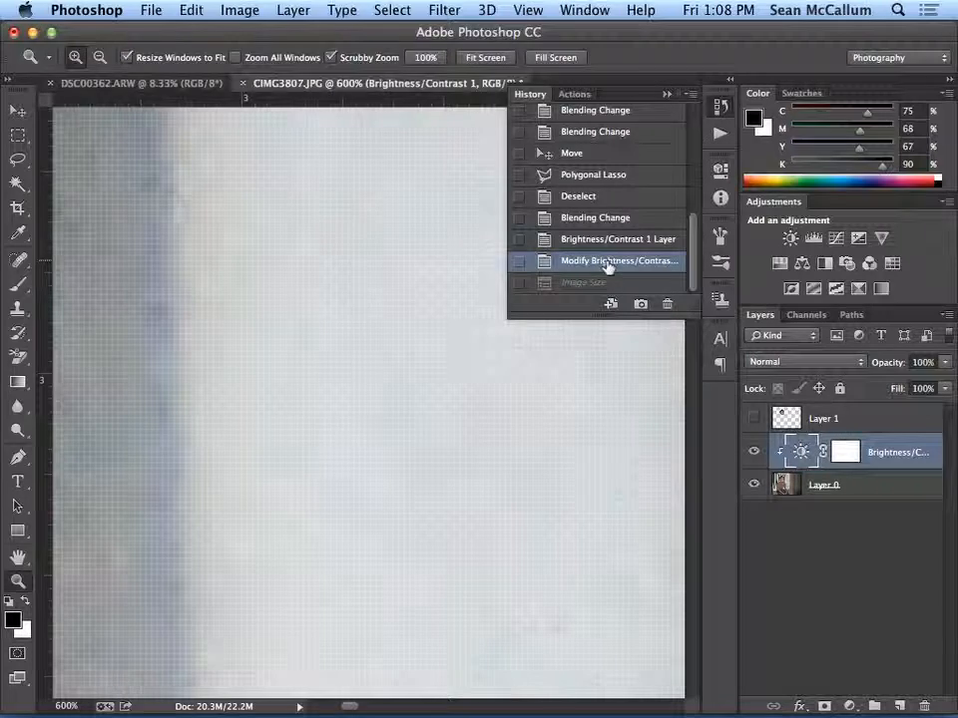
double_click(20, 559)
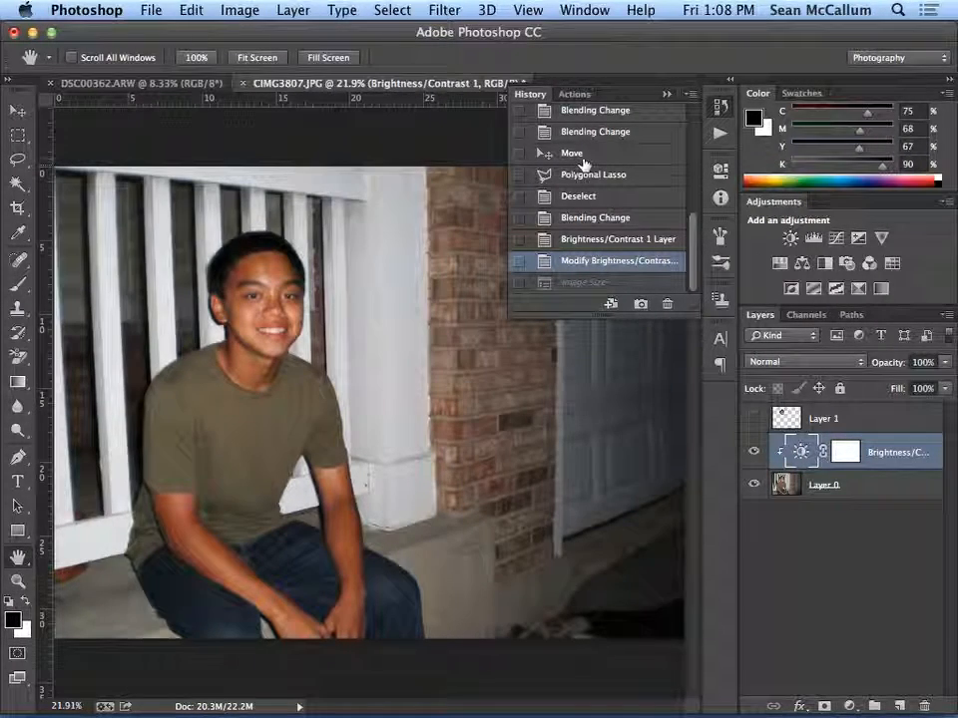
click(666, 94)
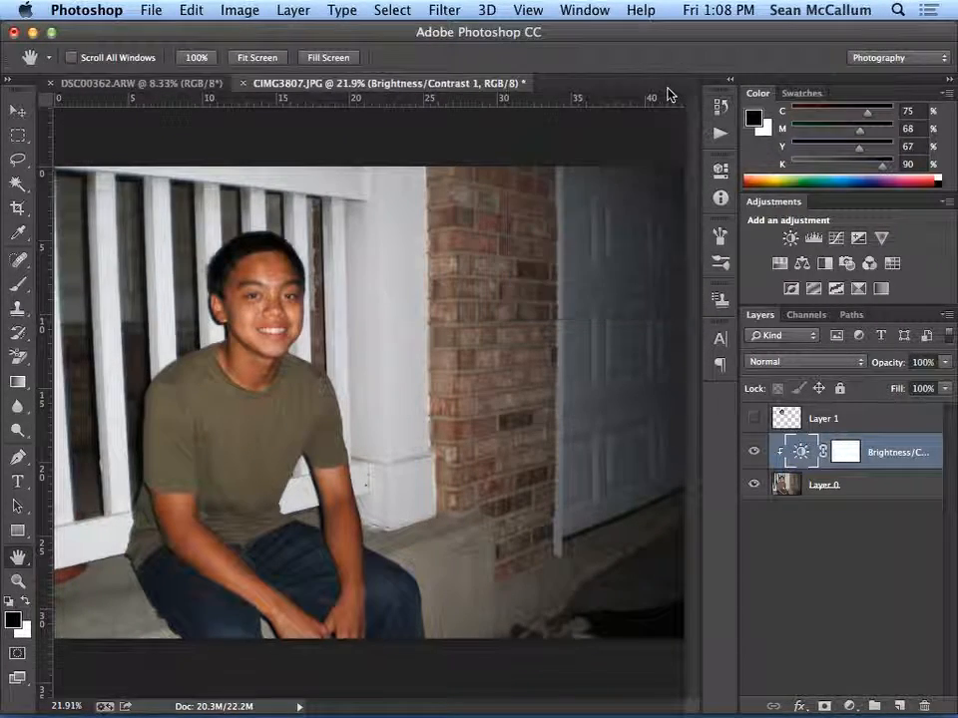
Examine the full-resolution photo's pixel detail around the boy's neck and earlobe at up to 600% zoom.
click(18, 581)
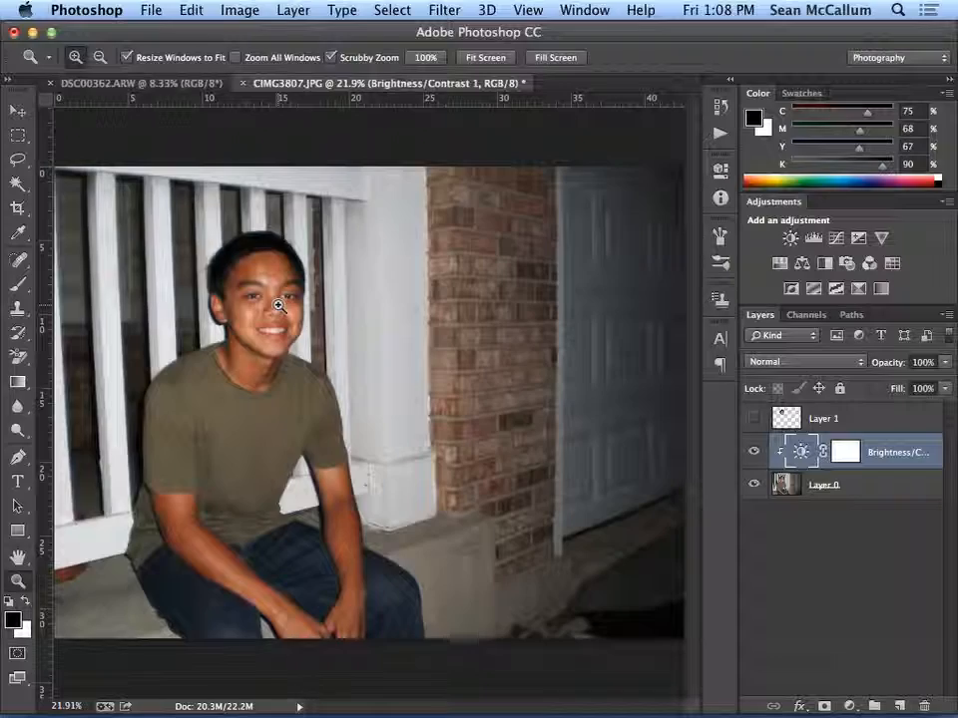
click(239, 364)
click(238, 360)
click(238, 359)
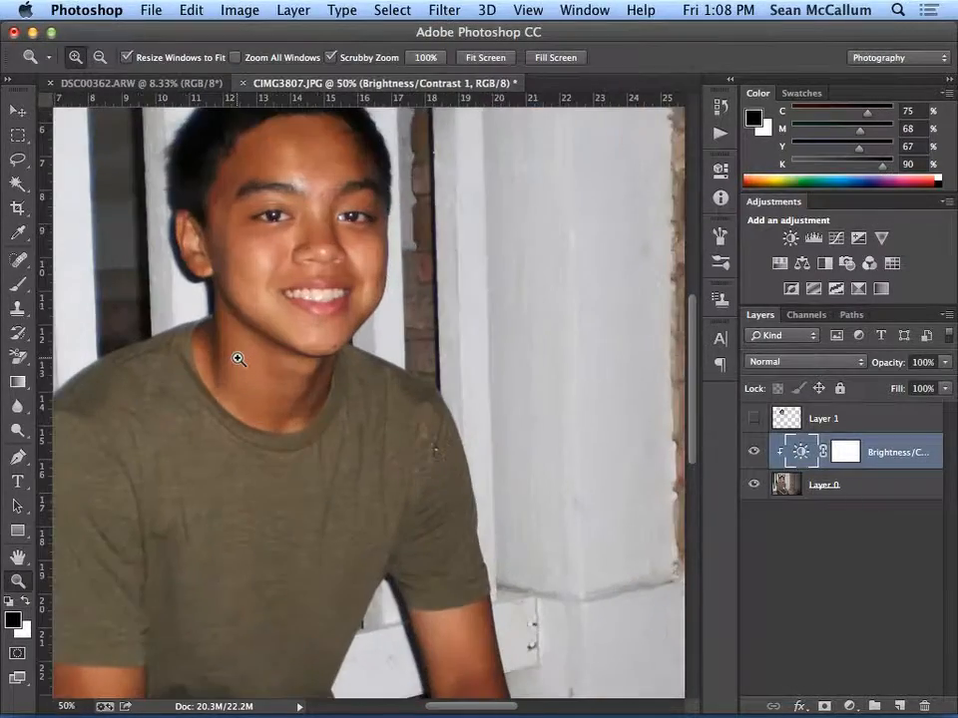
click(238, 359)
click(237, 359)
click(238, 359)
scroll(237, 359, up, 8)
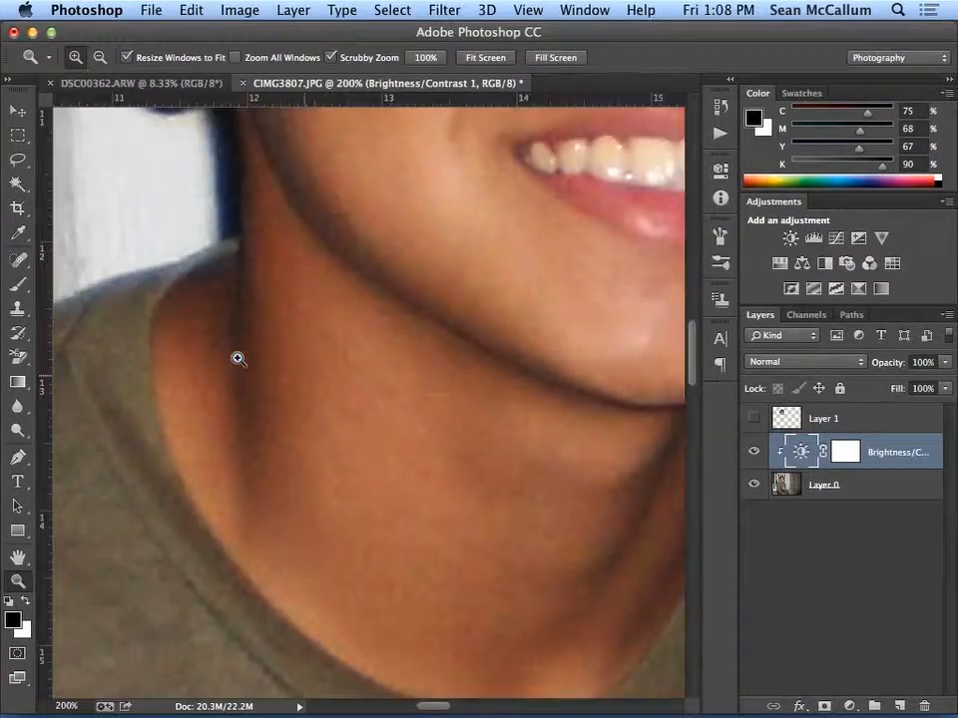
scroll(238, 359, left, 5)
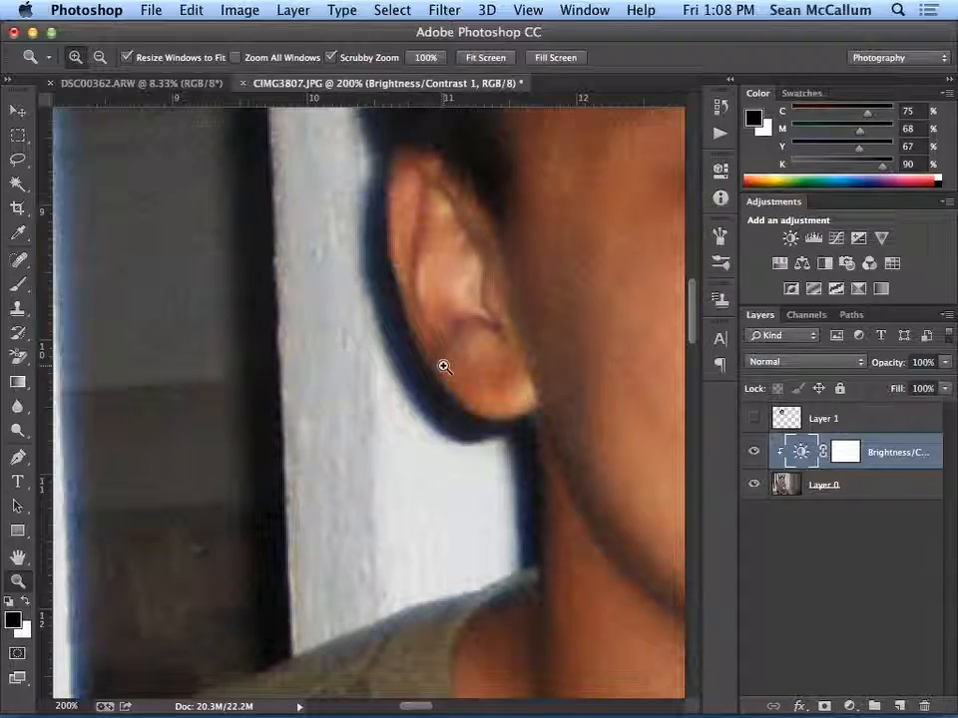
click(474, 392)
click(474, 393)
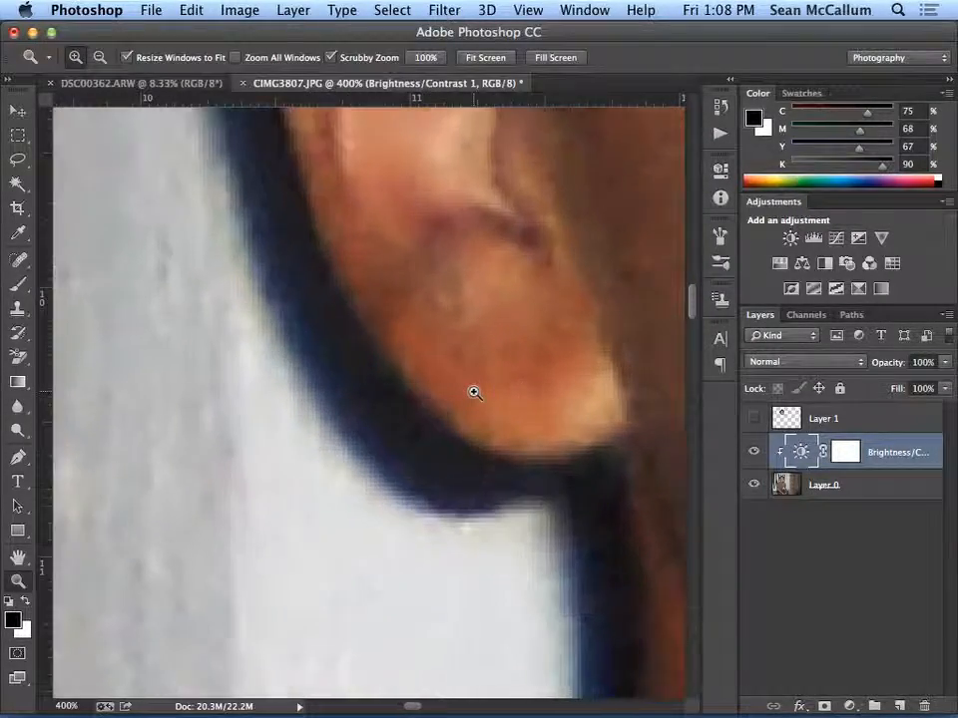
click(473, 392)
click(474, 392)
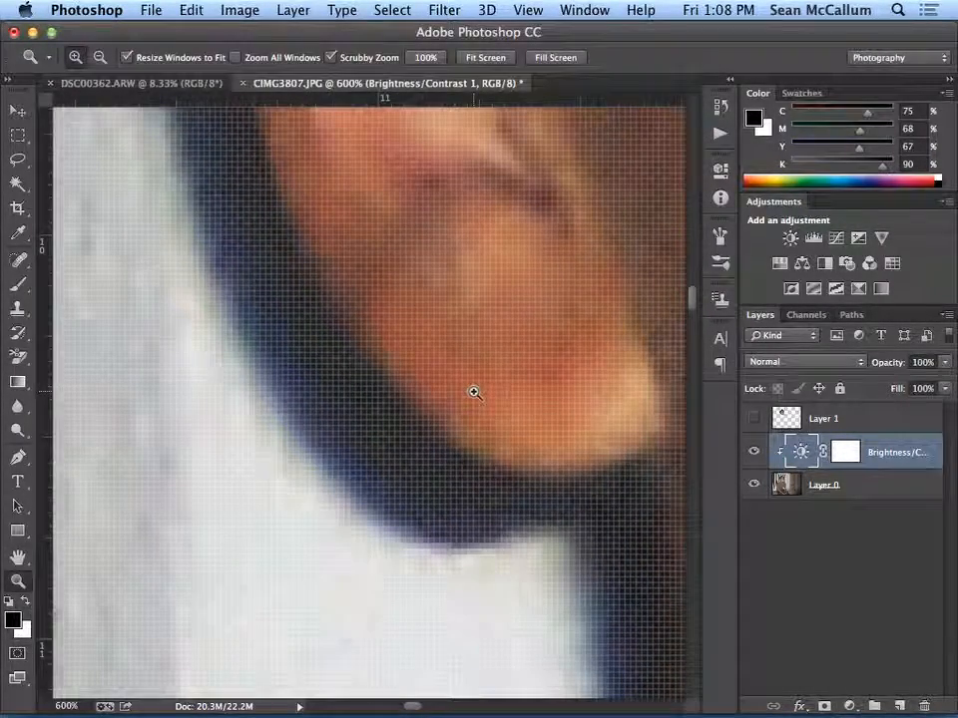
scroll(508, 433, right, 6)
scroll(508, 433, left, 2)
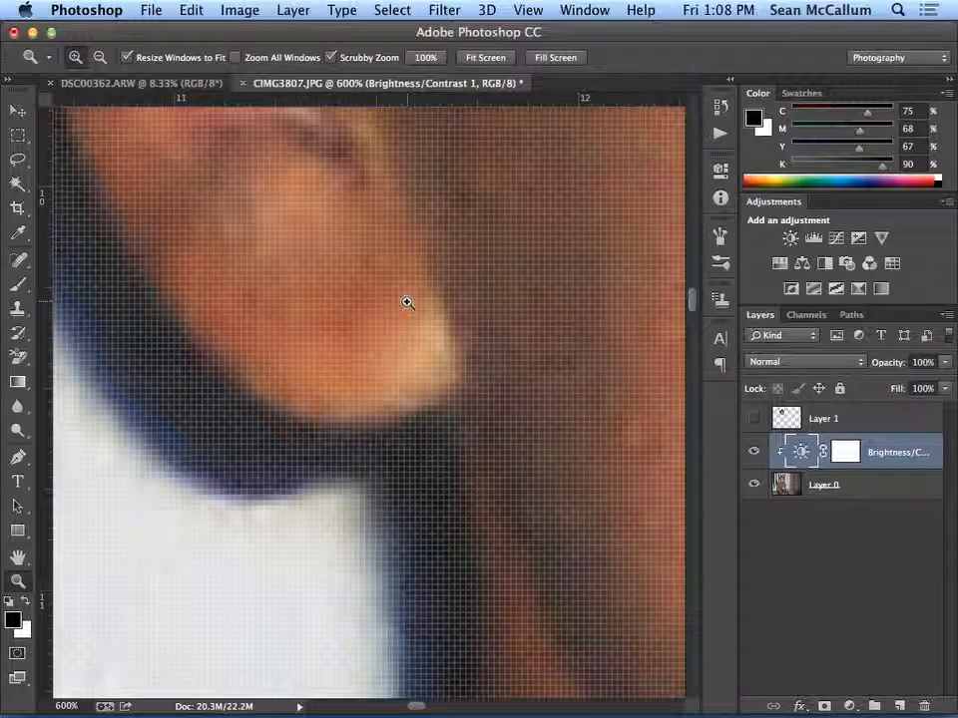
Check the boy's face at 100% zoom and return to the whole photo fitted to the screen.
double_click(17, 587)
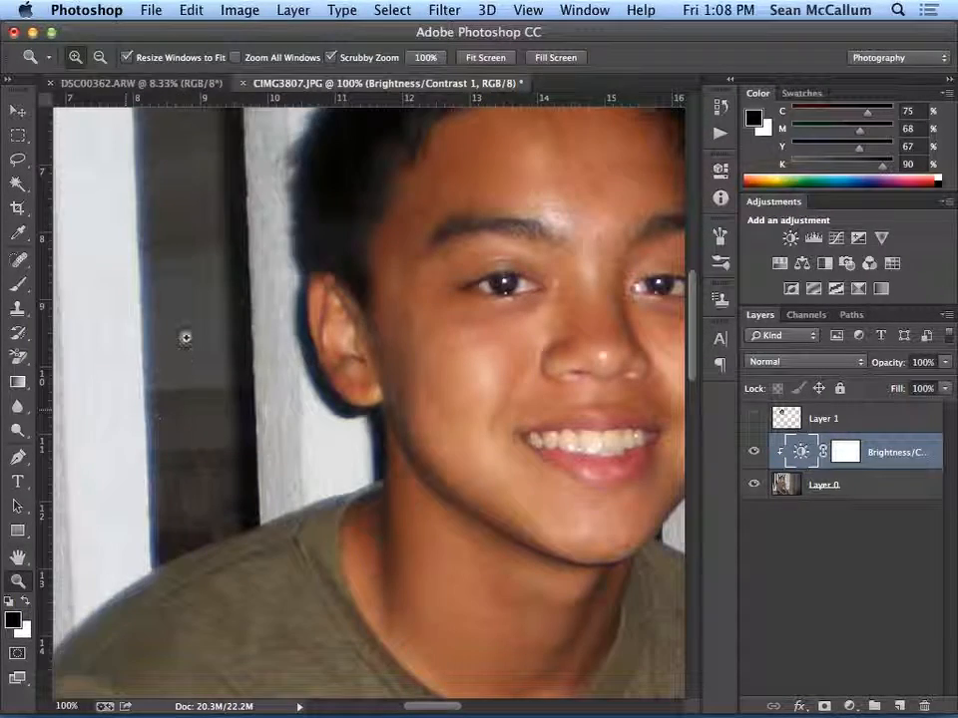
scroll(329, 353, up, 3)
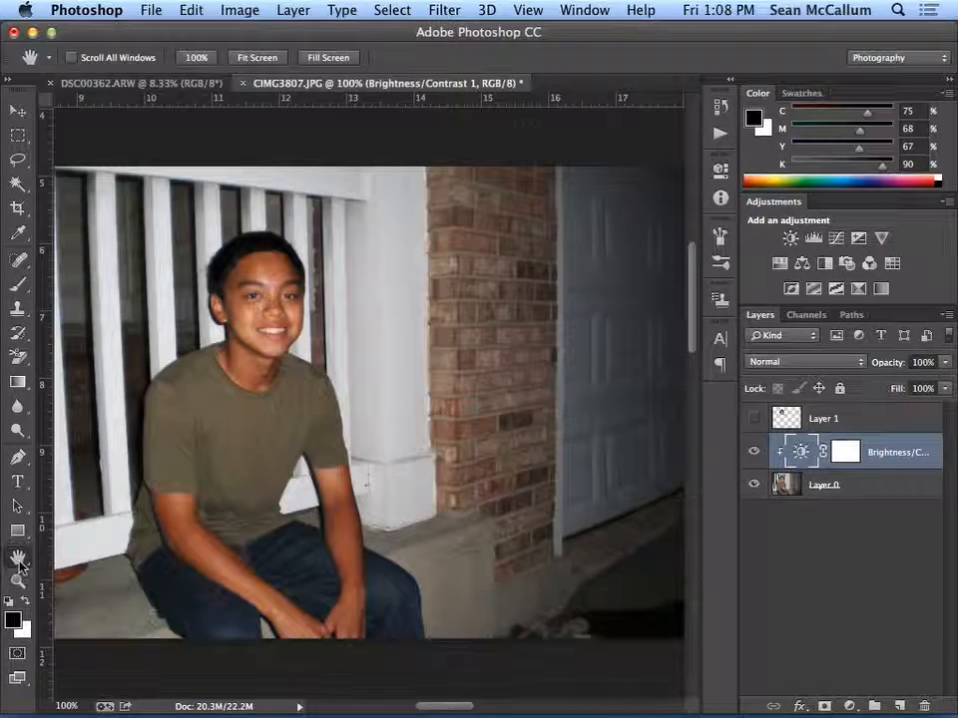
double_click(19, 558)
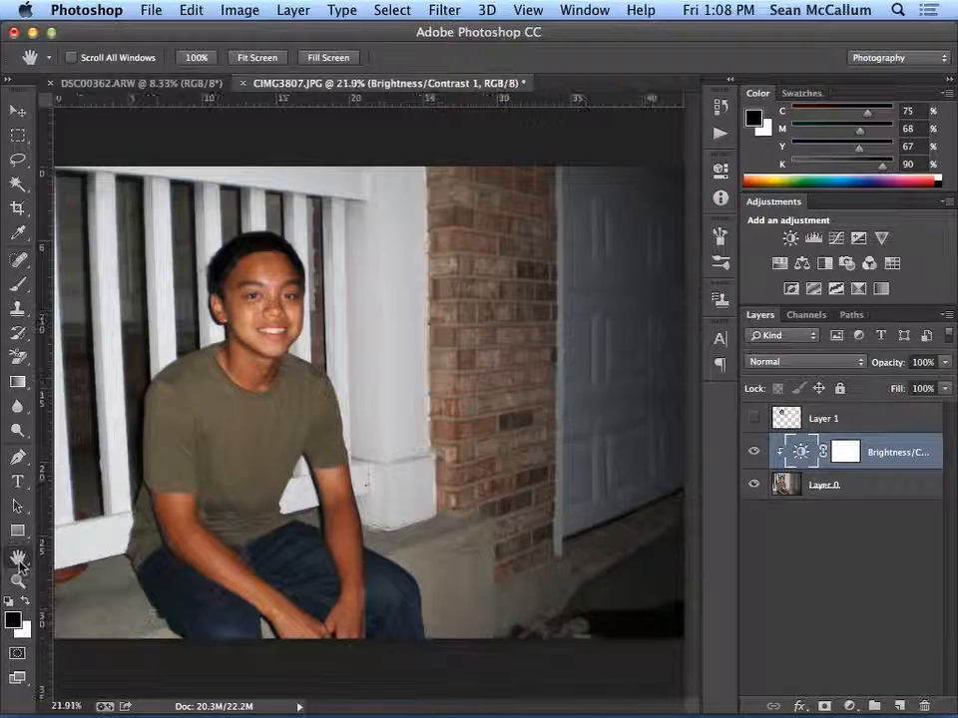